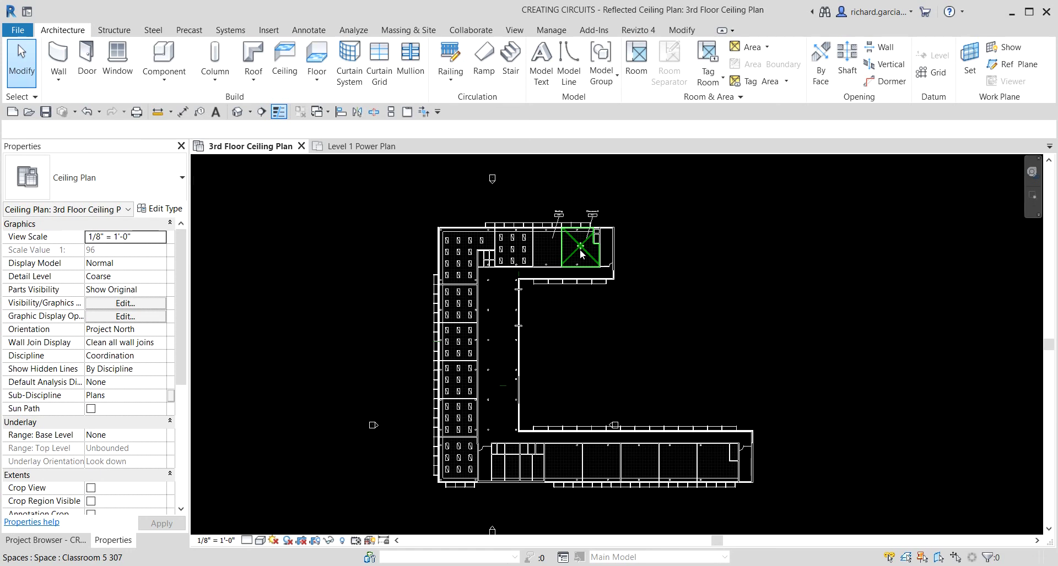
Examine the Classroom 5 307 space and its lighting properties in the 3rd floor ceiling plan.
scroll(581, 254, "up", 6)
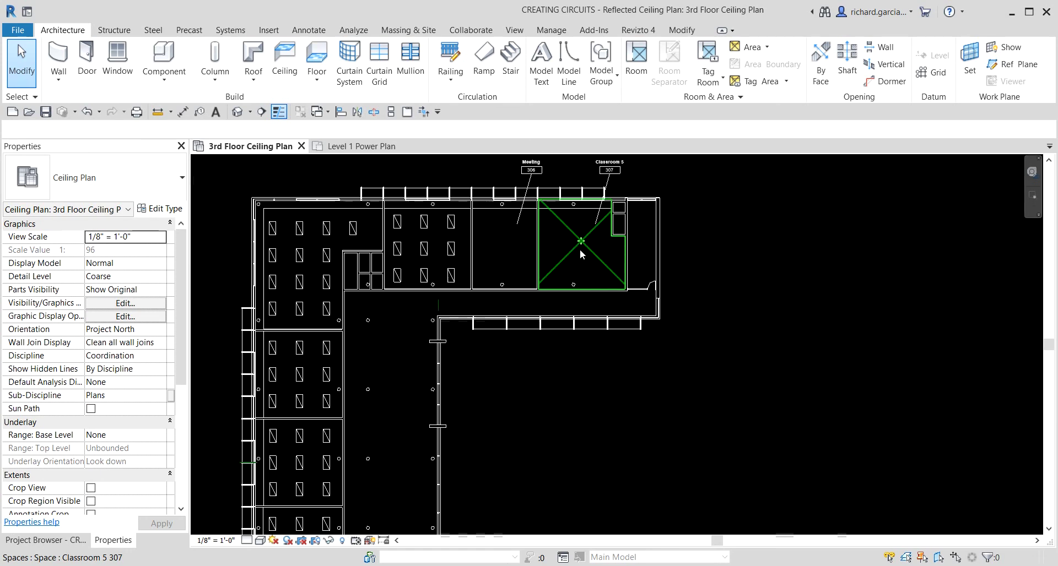
scroll(579, 249, "down", 5)
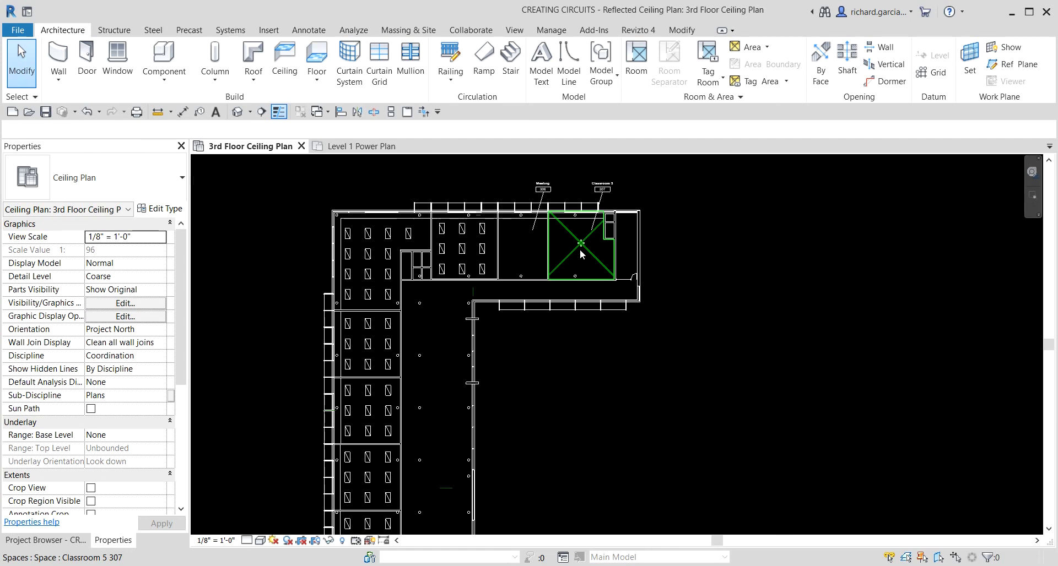
middle_click_drag(379, 454, 358, 522)
scroll(528, 298, "up", 3)
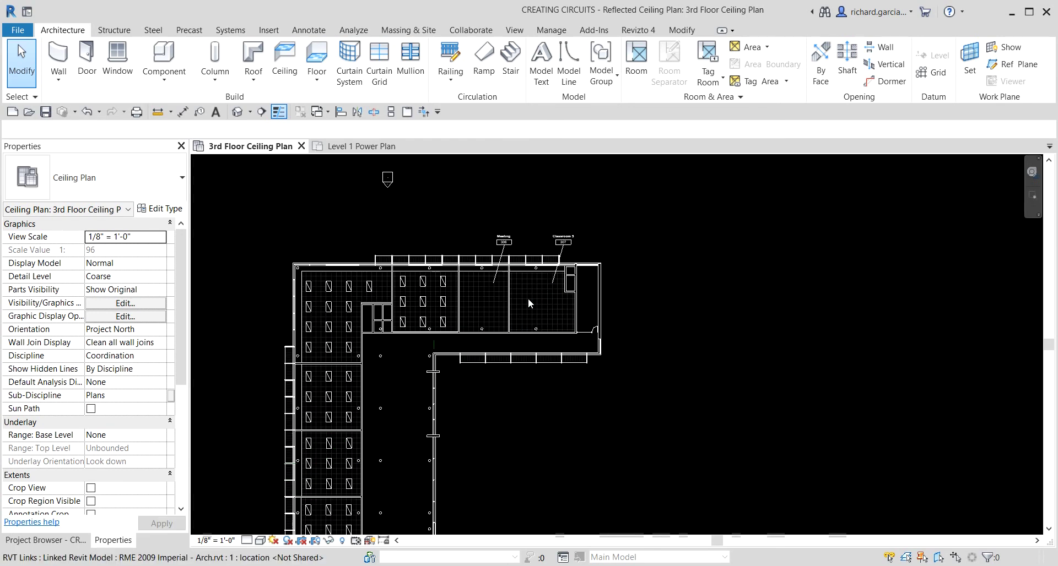
scroll(538, 299, "up", 3)
middle_click_drag(538, 299, 571, 441)
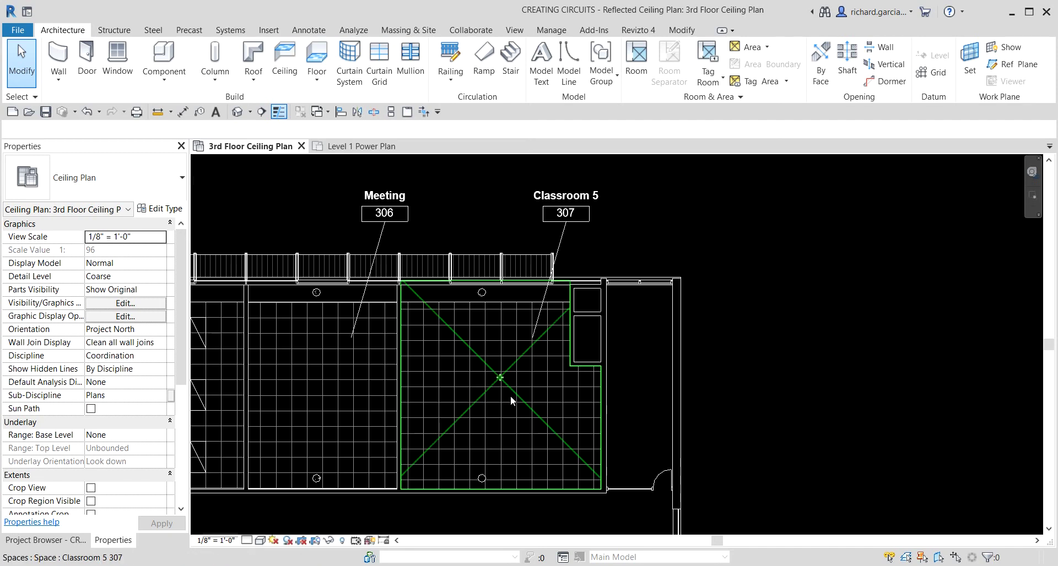
scroll(510, 396, "up", 2)
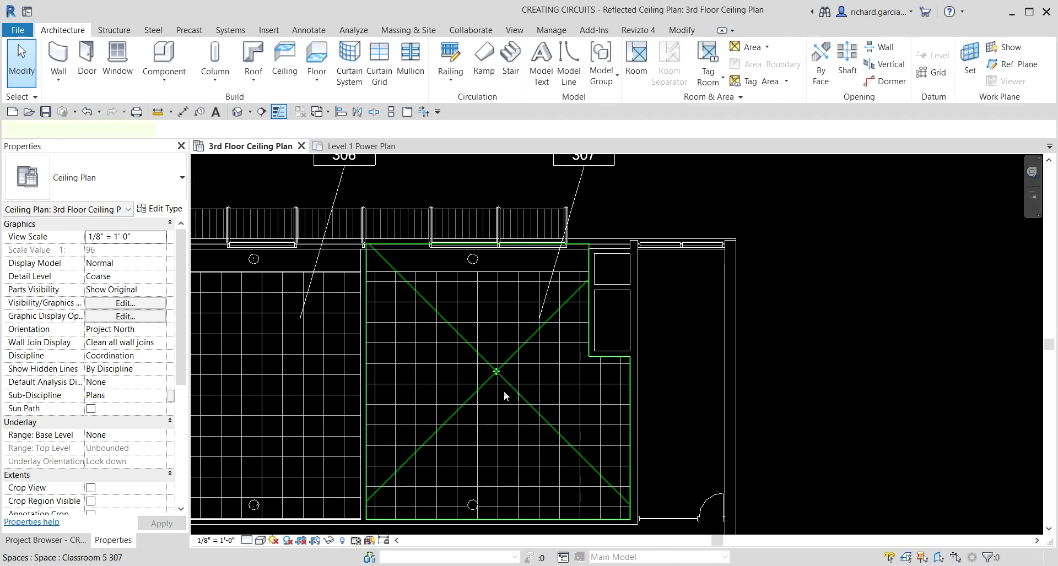
left_click(503, 390)
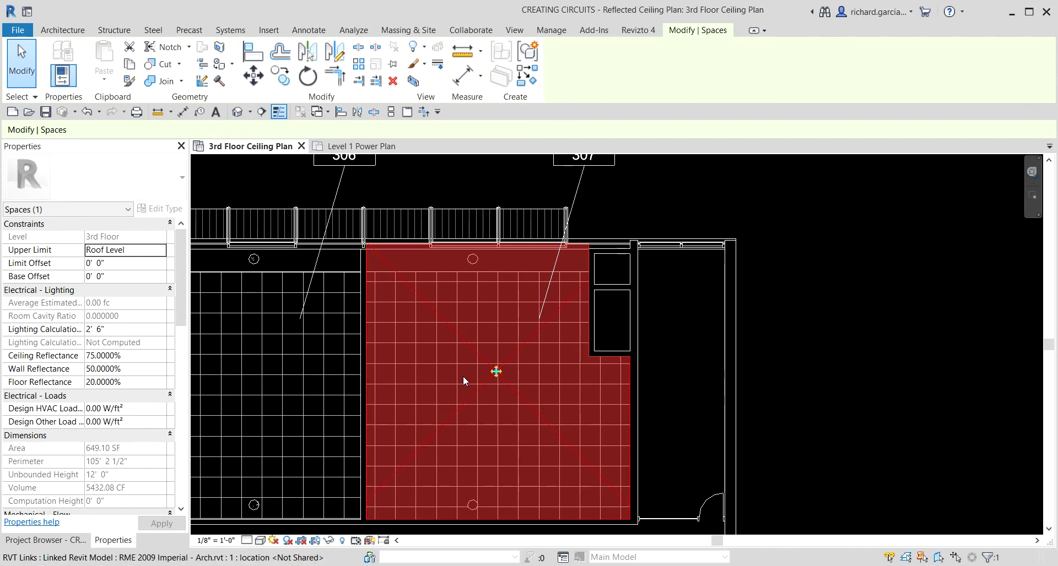
left_click(864, 323)
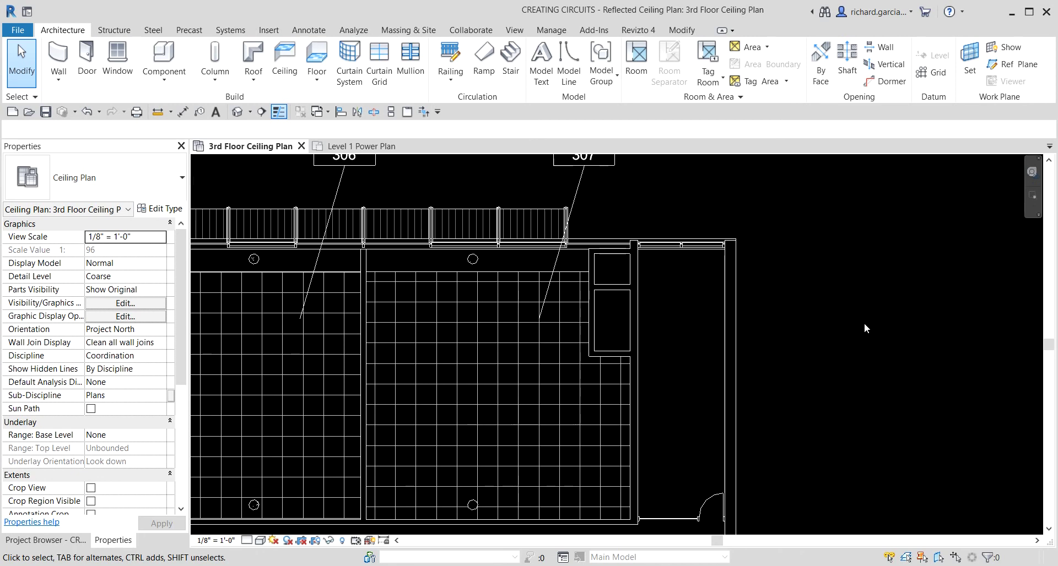
Start placing a lighting fixture with the Plain Recessed Lighting Fixture type 2x4 - 277.
middle_click_drag(520, 459, 544, 442)
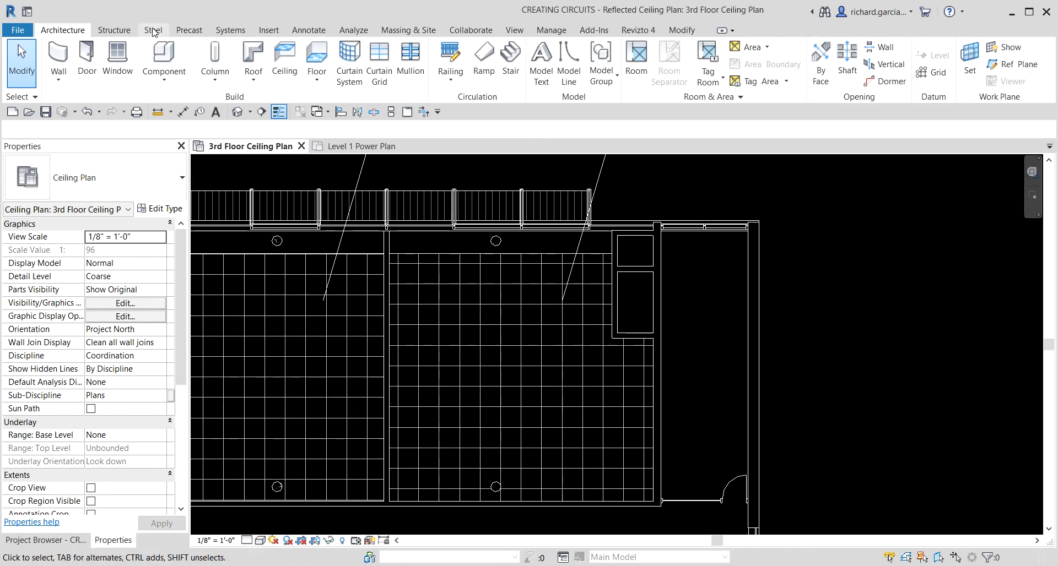
left_click(239, 32)
left_click(239, 31)
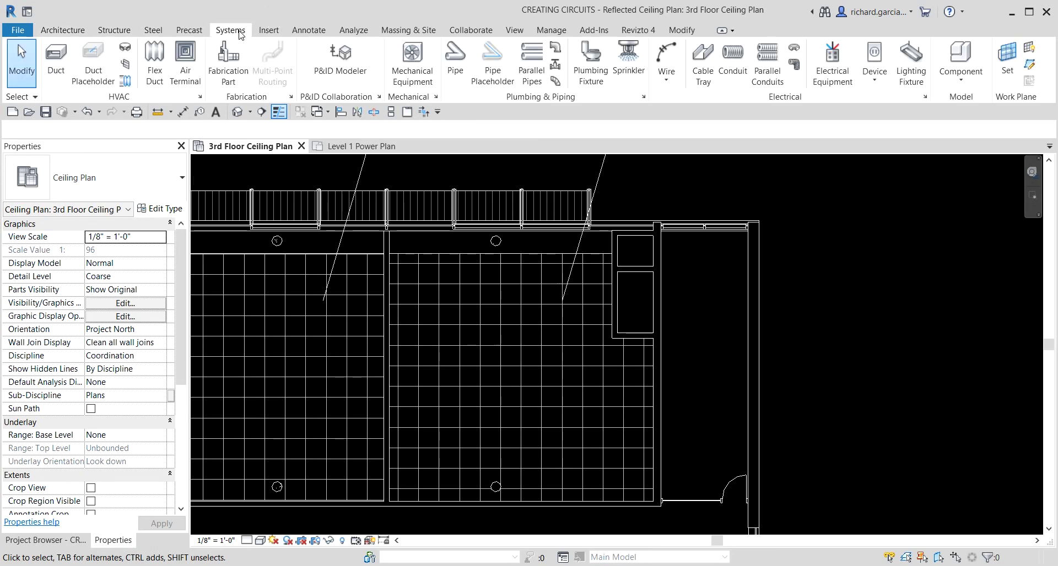
left_click(797, 104)
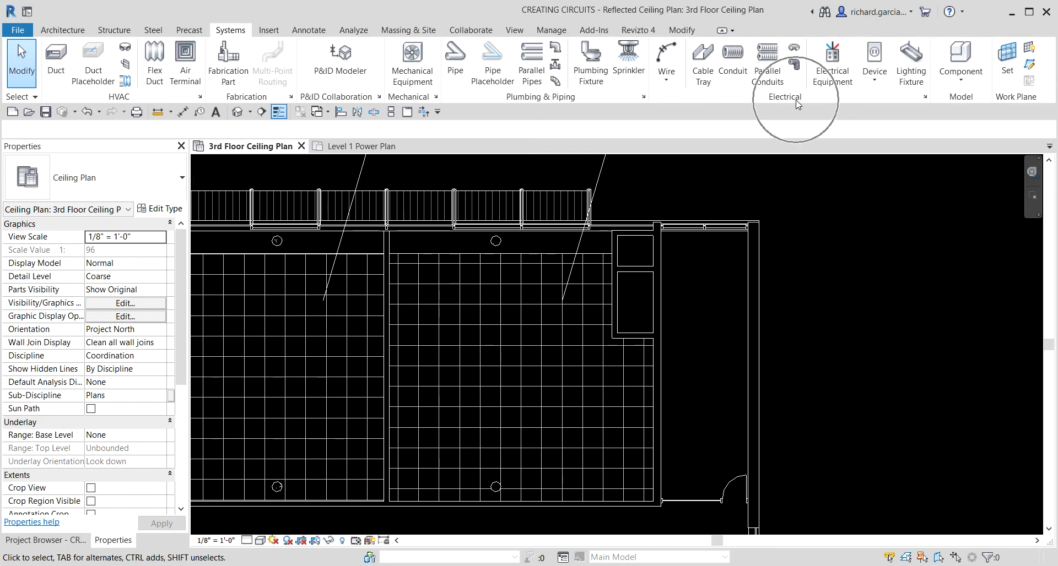
left_click(908, 65)
left_click(908, 65)
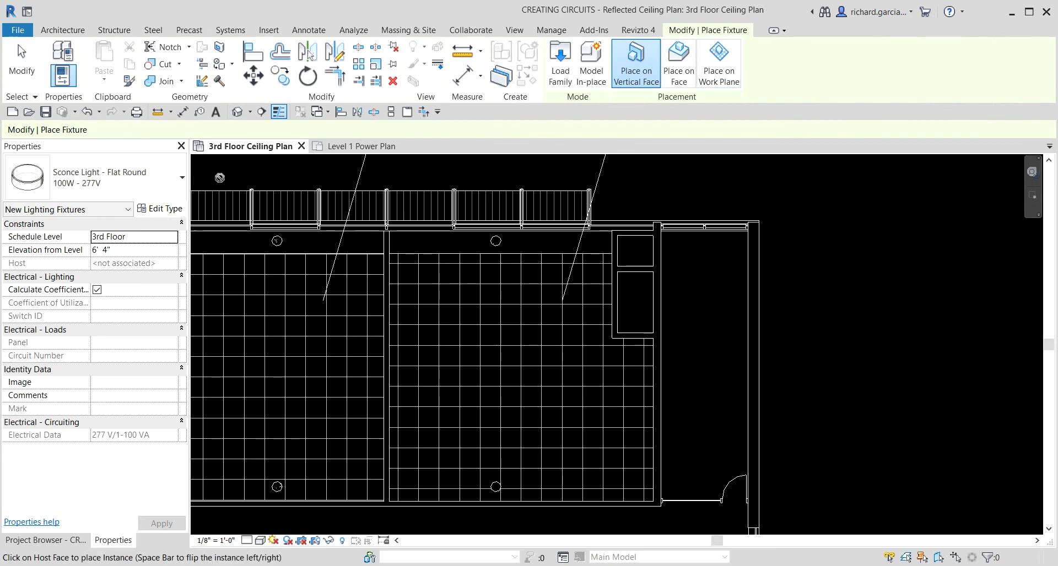
left_click(128, 189)
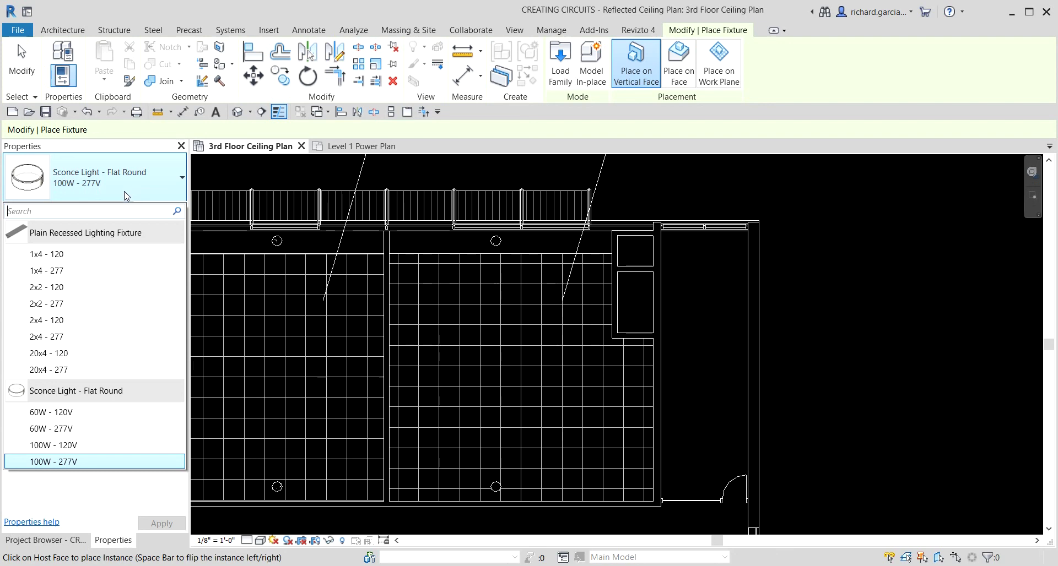
mouse_move(107, 241)
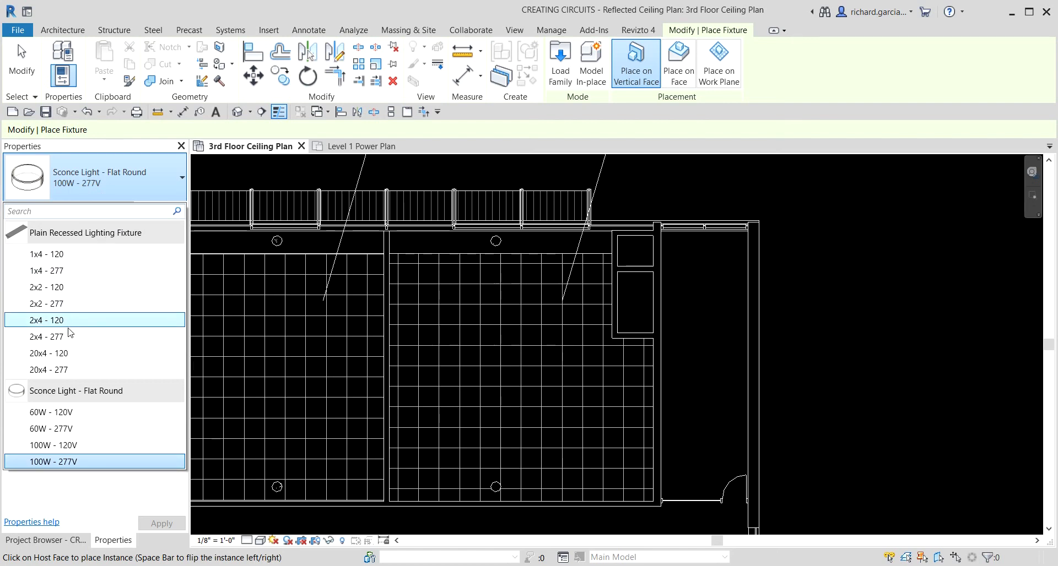
mouse_move(73, 343)
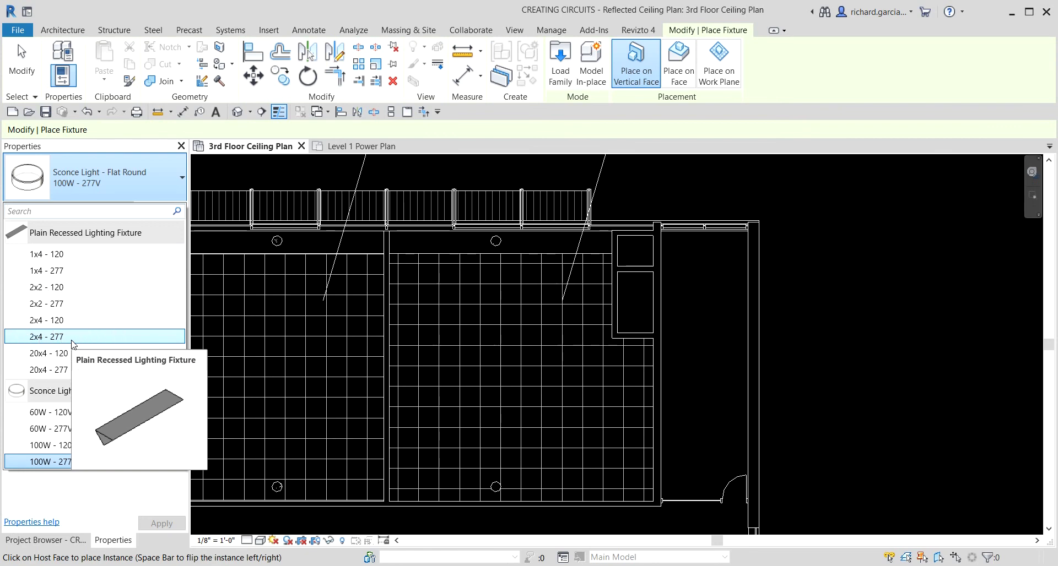
left_click(72, 336)
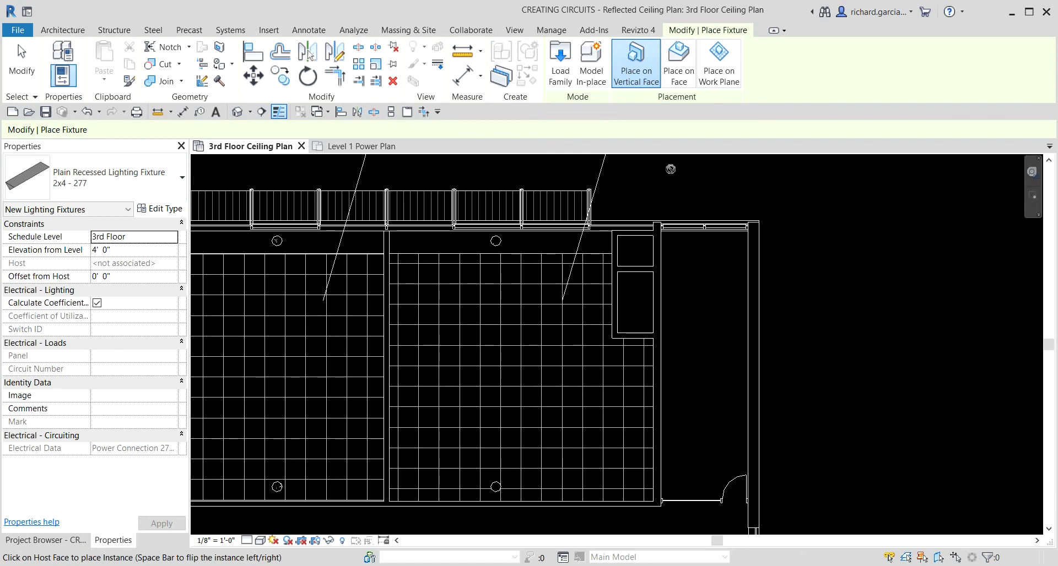
Place one vertically rotated fixture on the ceiling face of Classroom 5, aligned to the grid near the room's upper-left corner.
left_click(682, 78)
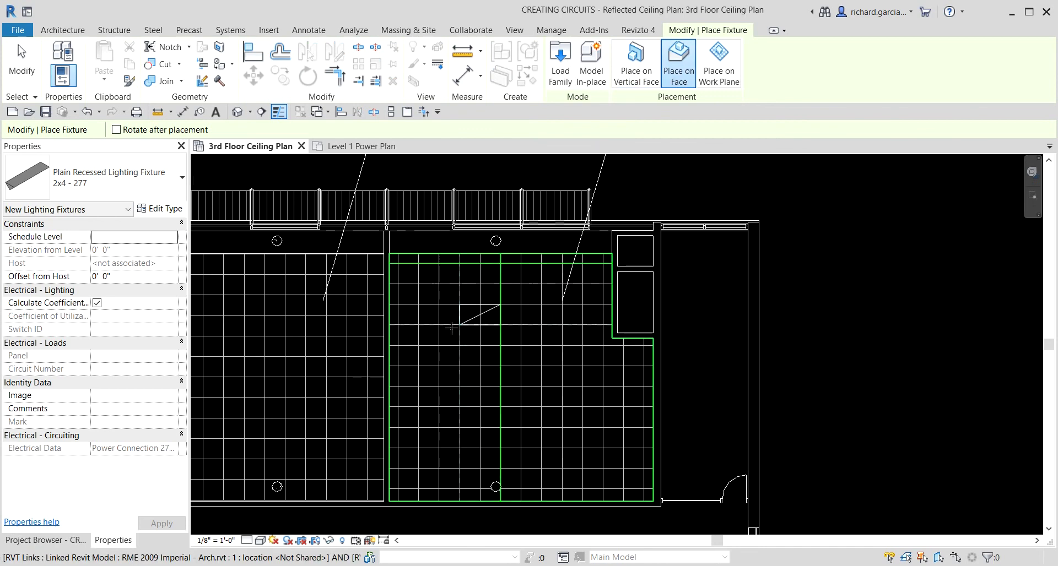
scroll(434, 344, "up", 2)
middle_click_drag(434, 343, 487, 377)
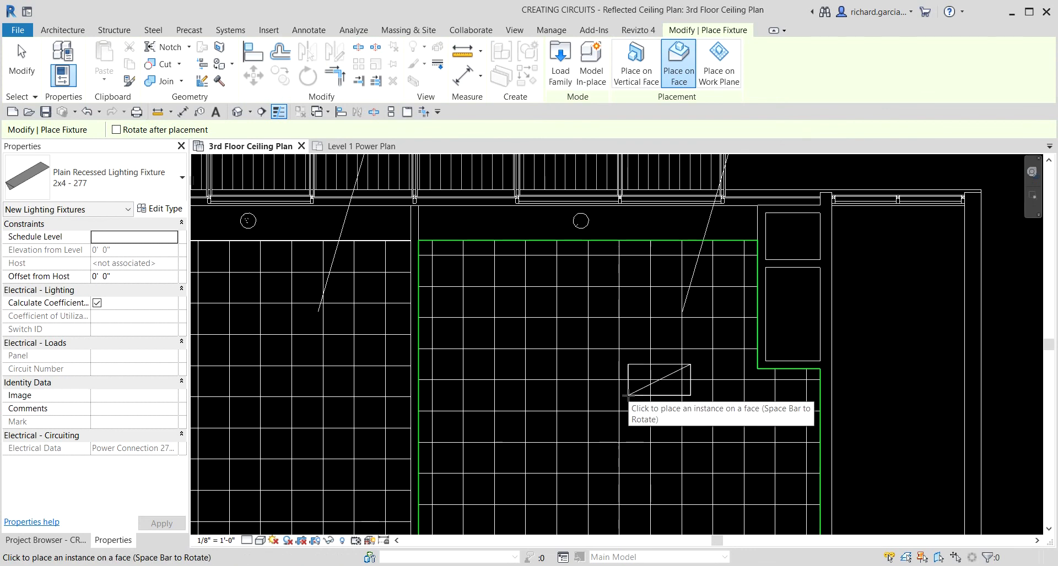
key("space")
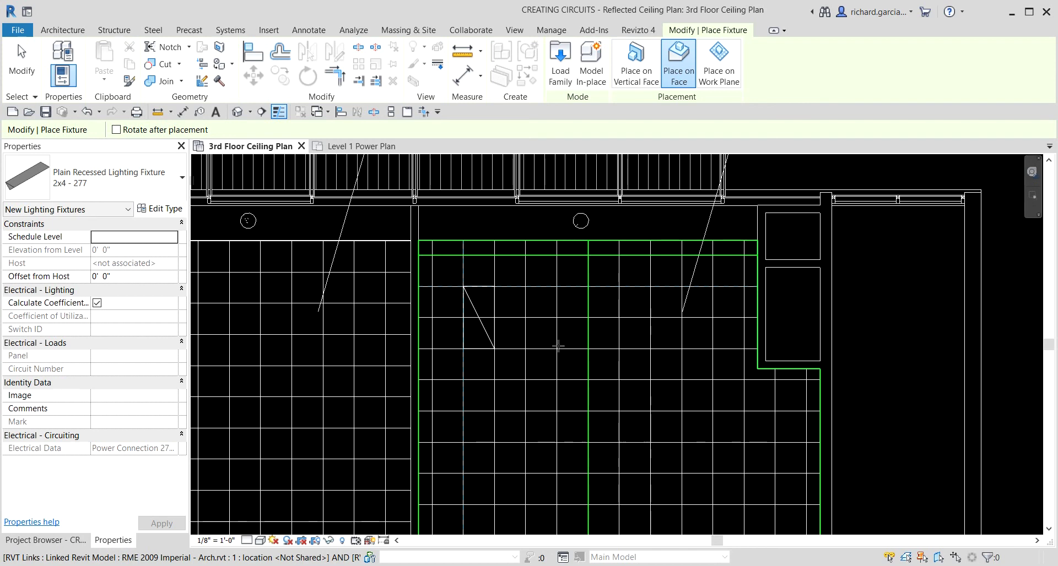
left_click(465, 286)
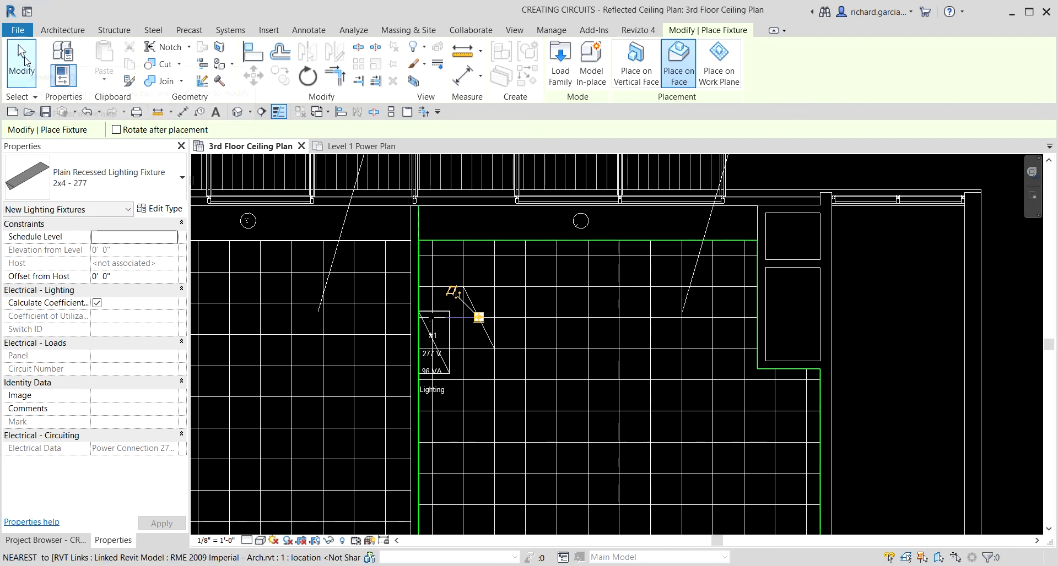
left_click(25, 61)
Turn off thin lines so the new fixture's outline is drawn with its real line weight.
scroll(459, 336, "down", 3)
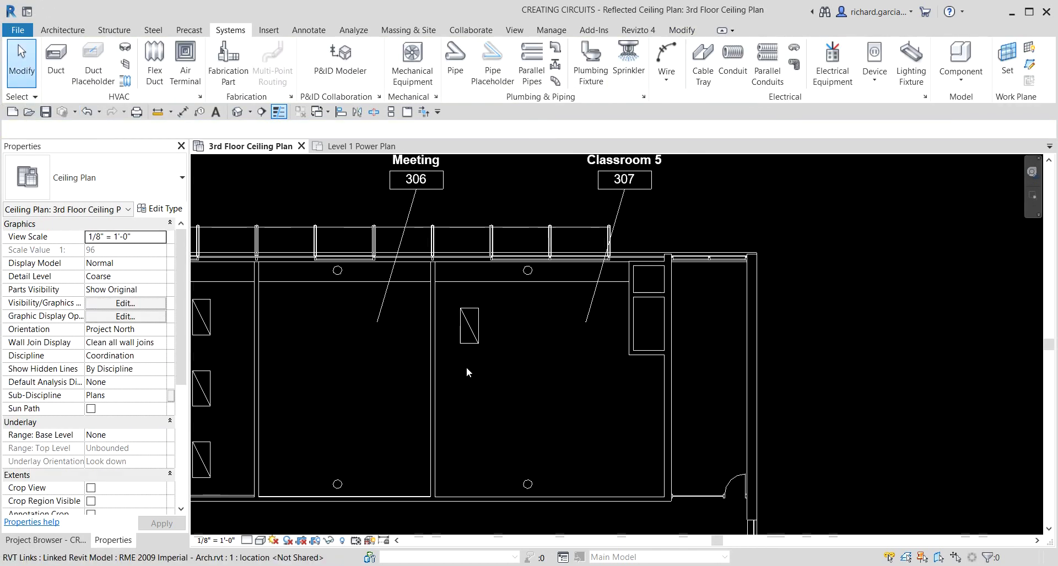
scroll(446, 323, "up", 3)
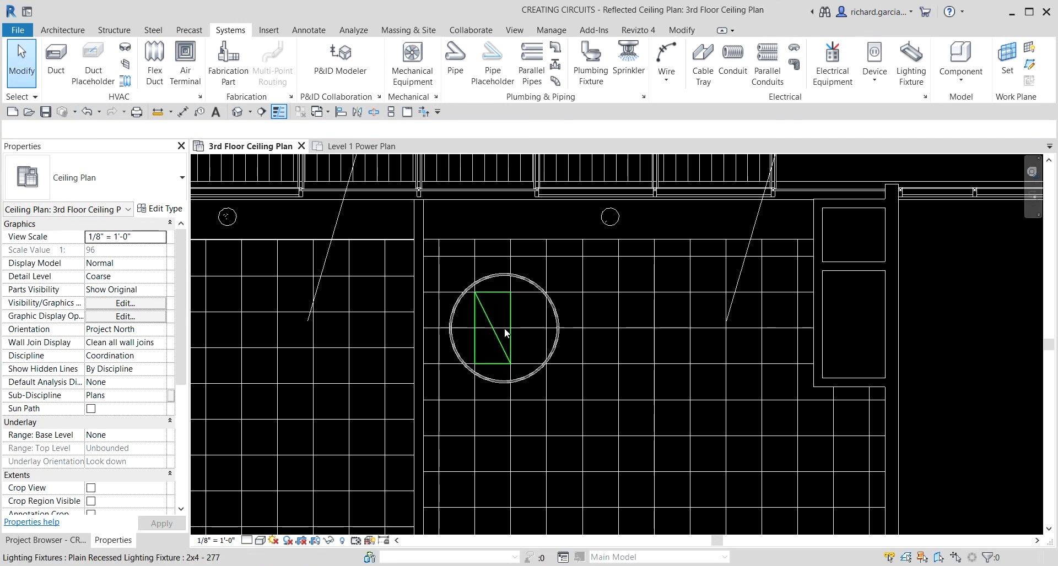
left_click(281, 118)
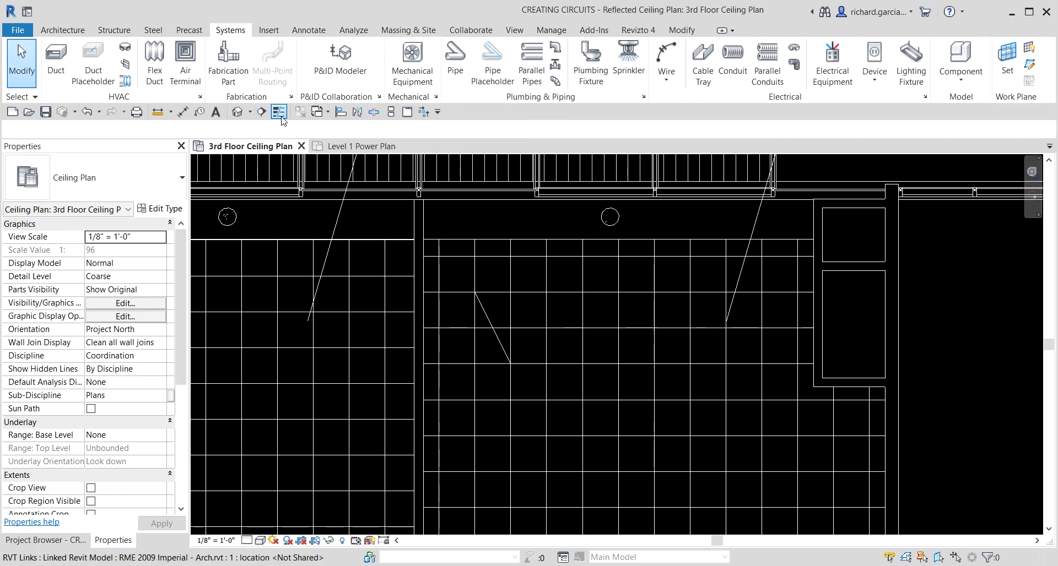
scroll(482, 257, "up", 2)
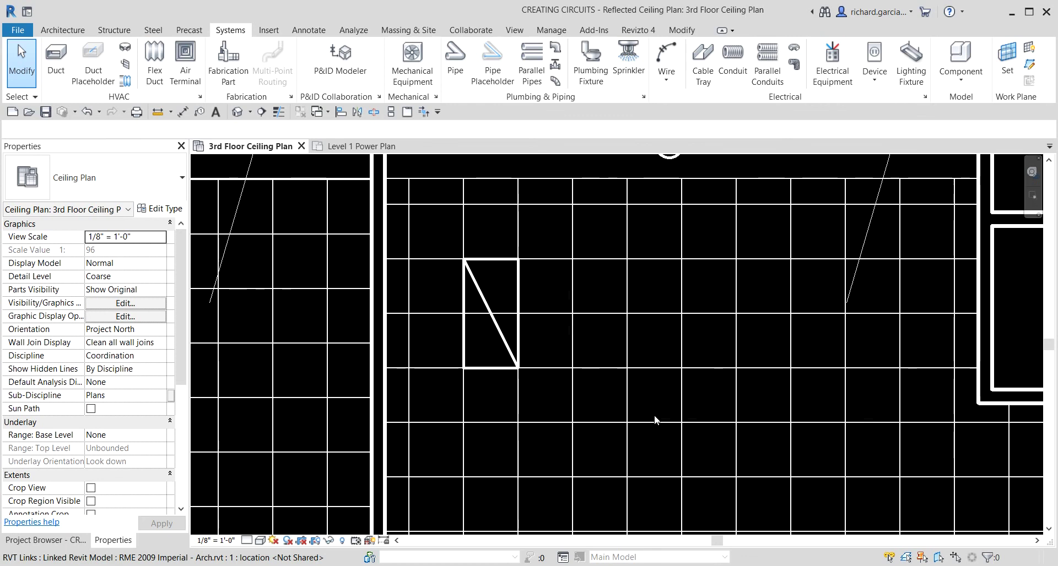
Copy the fixture twice horizontally to the right across Classroom 5 at 8' spacing, using the Multiple option.
left_click(498, 336)
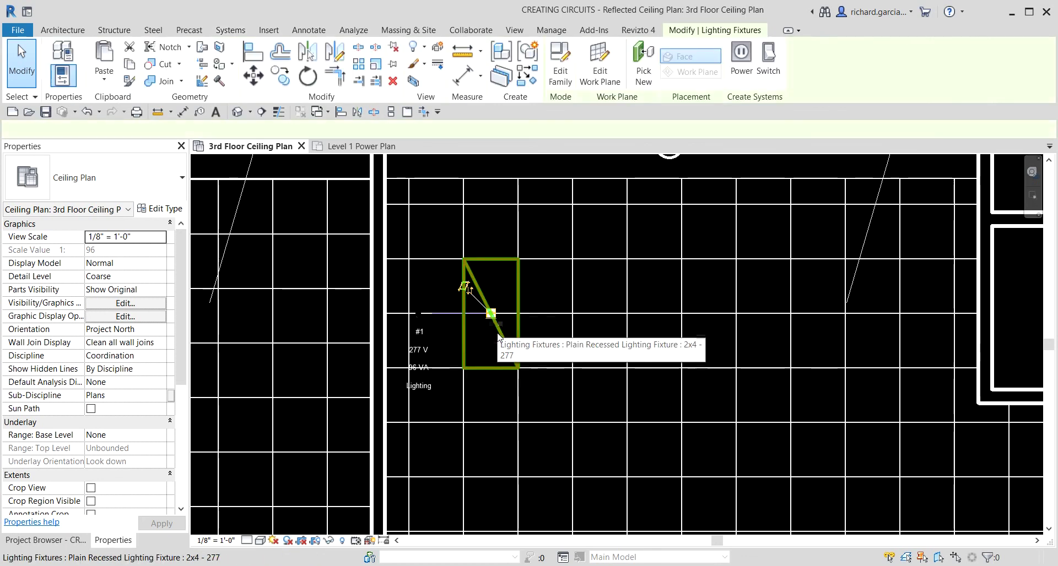
left_click(282, 83)
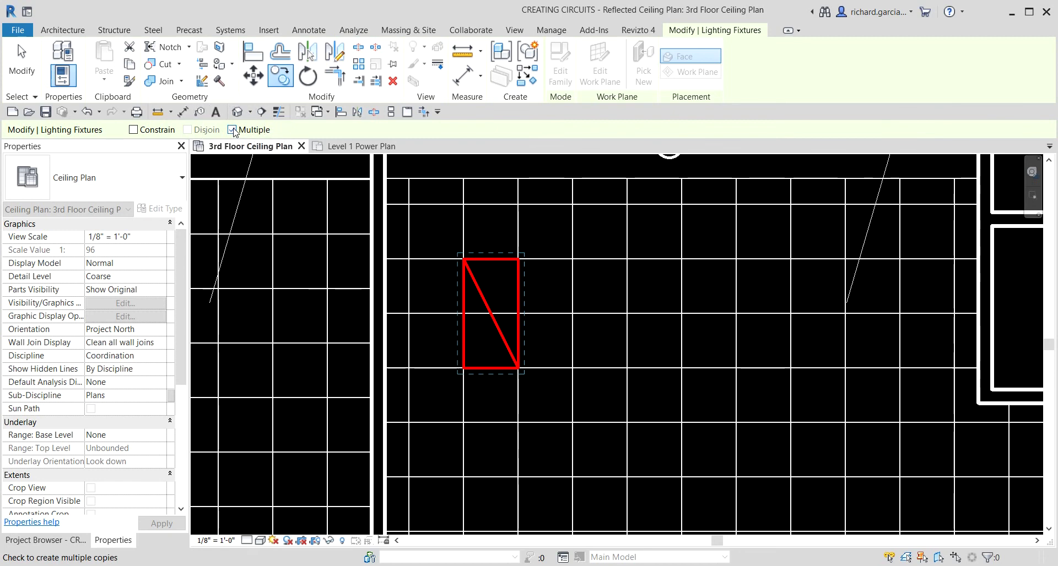
left_click(463, 259)
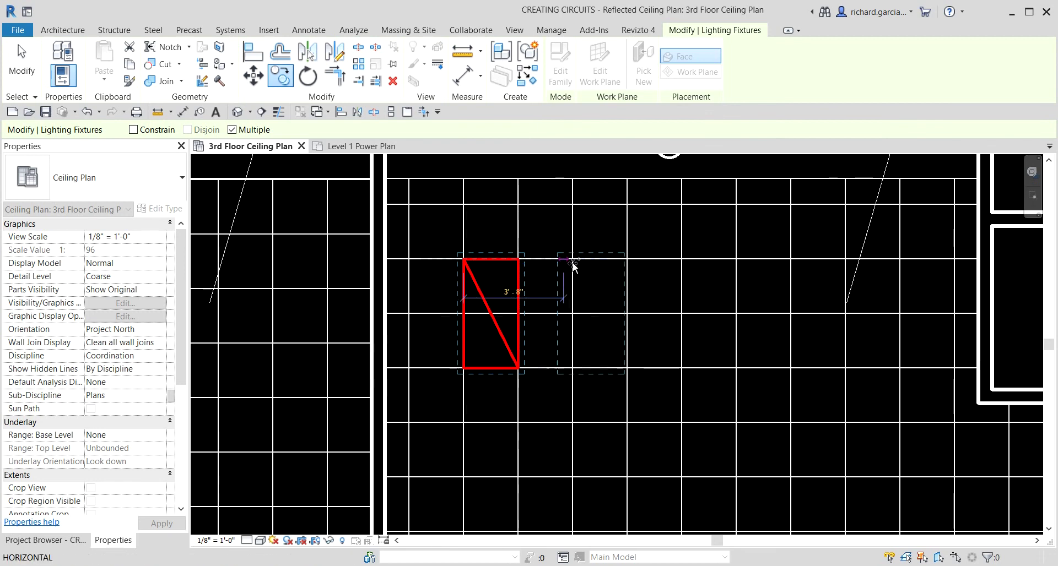
type("8")
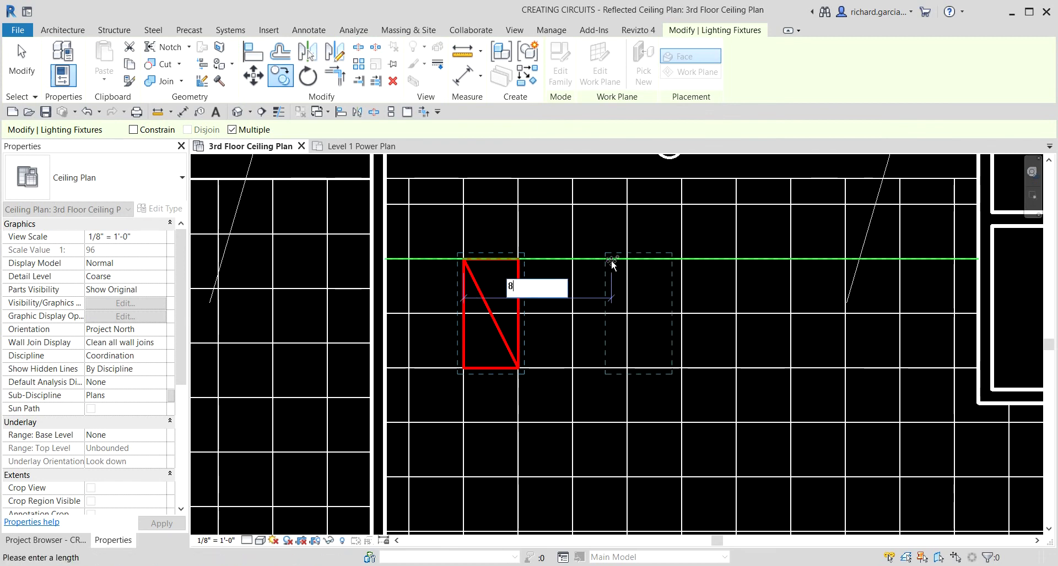
key("Return")
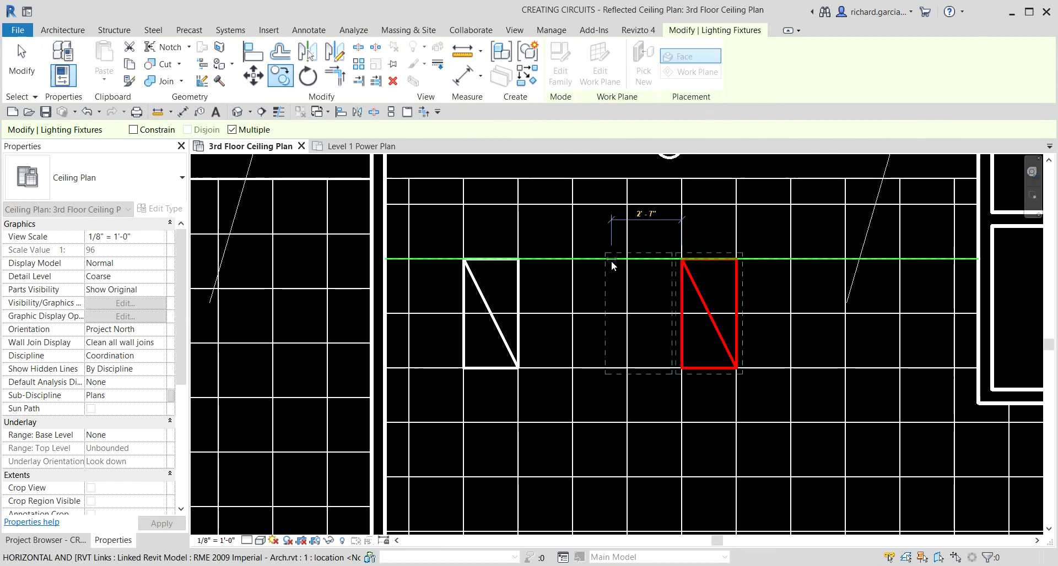
middle_click_drag(872, 298, 636, 293)
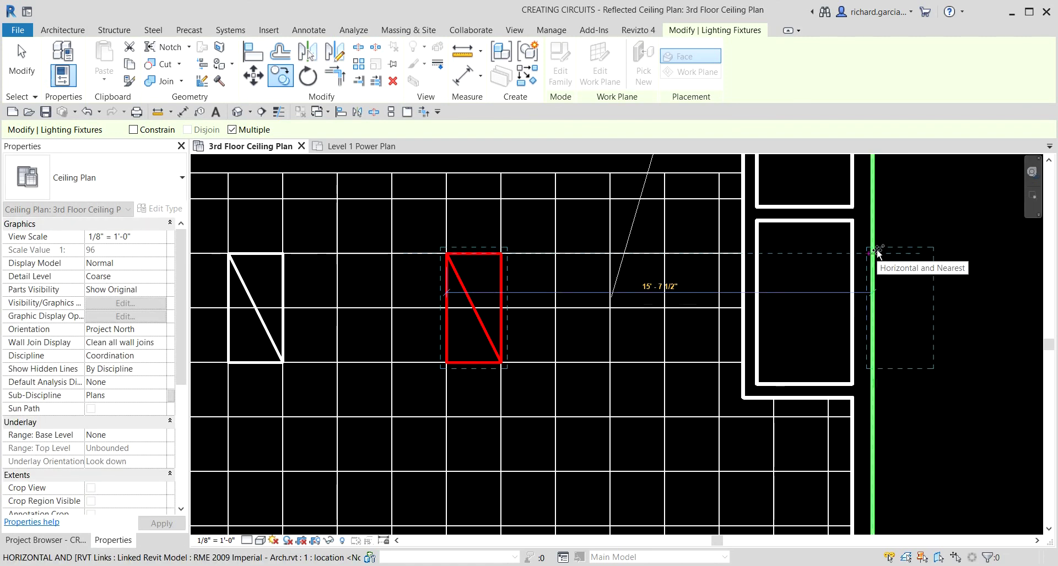
type("8")
key("Return")
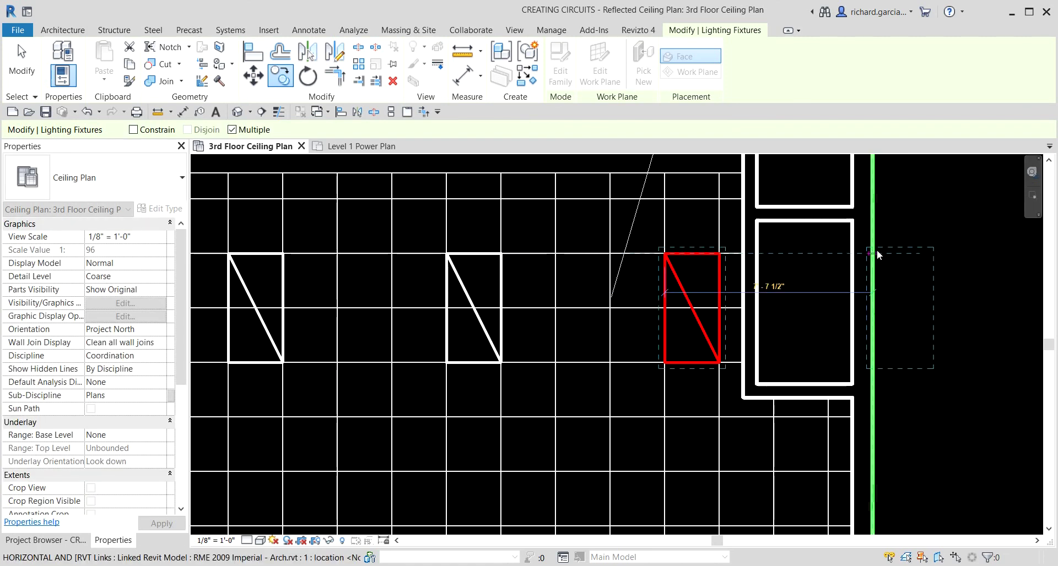
scroll(790, 353, "down", 3)
scroll(790, 353, "up", 2)
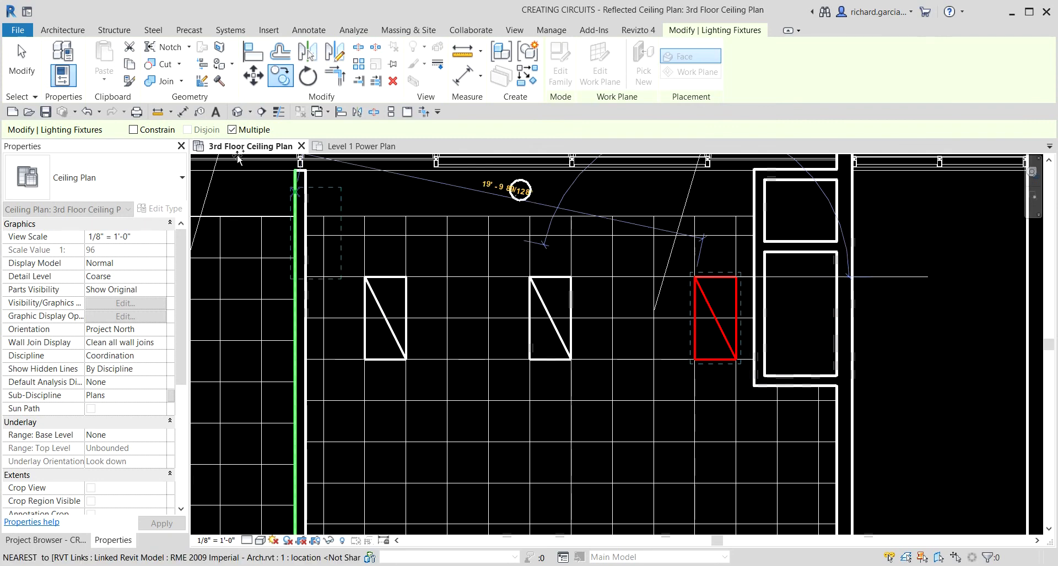
left_click(20, 63)
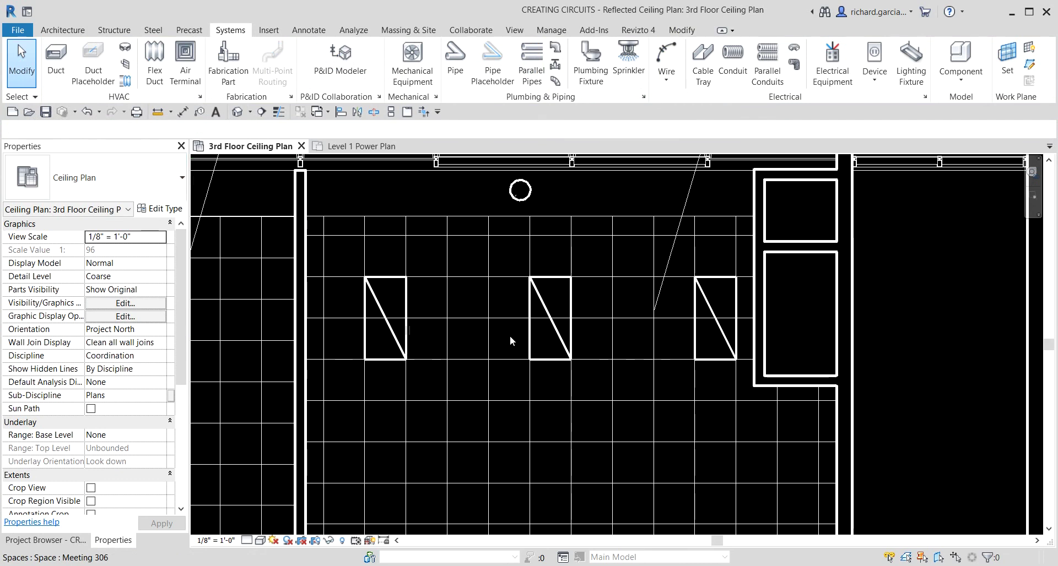
Copy the row of three fixtures in Classroom 5 twice downward at 8' spacing to form a three-by-three layout.
scroll(511, 330, "down", 3)
scroll(431, 236, "up", 2)
scroll(402, 245, "down", 1)
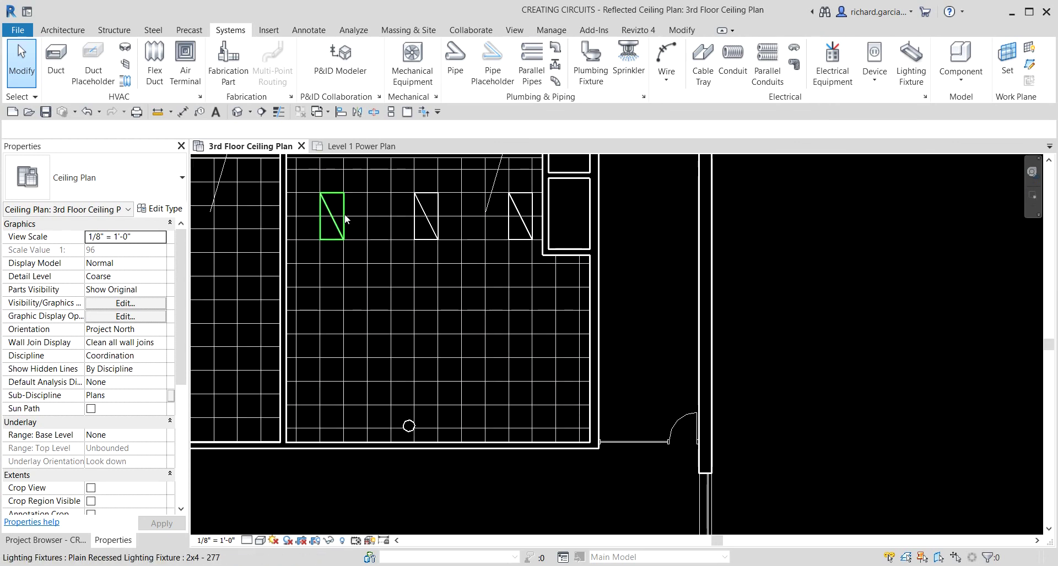
left_click_drag(329, 216, 388, 222)
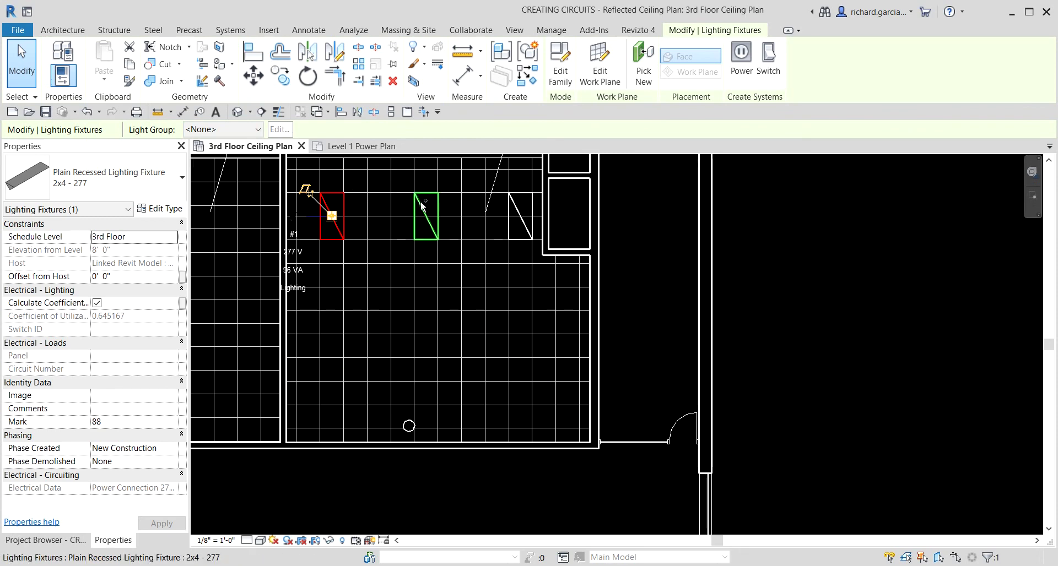
left_click(424, 209, "ctrl")
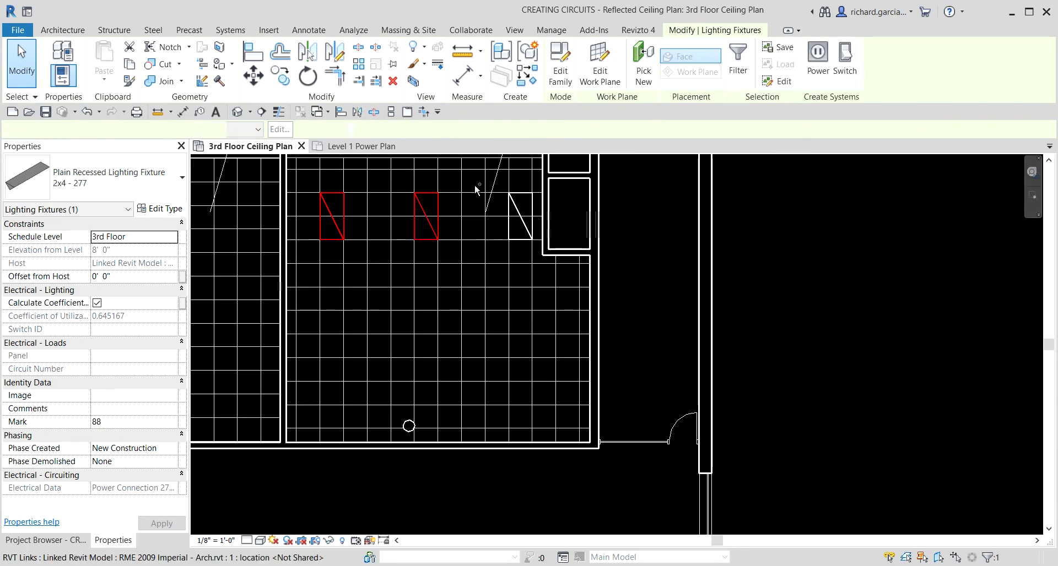
left_click(516, 209, "ctrl")
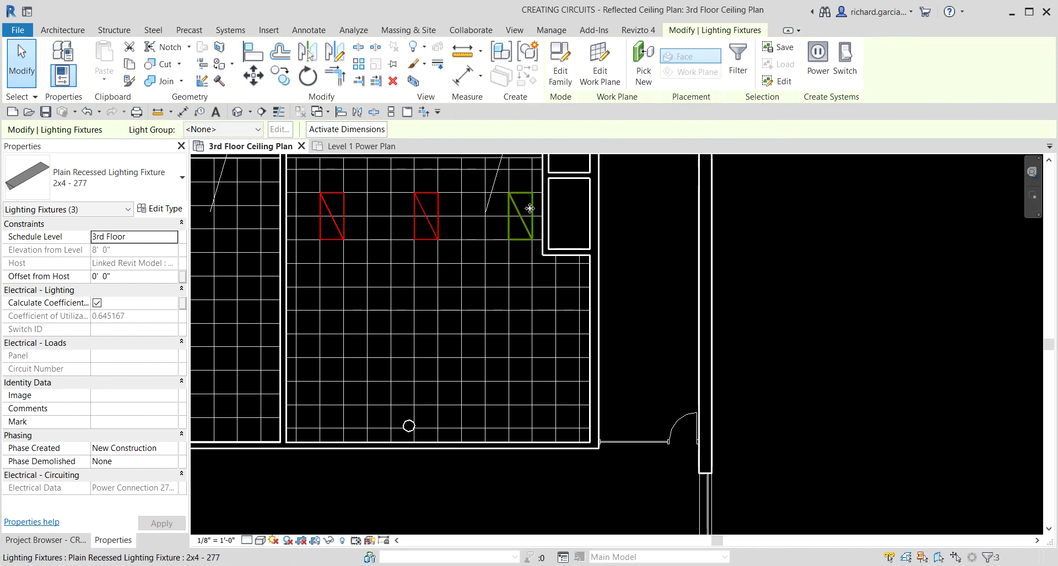
left_click(281, 75)
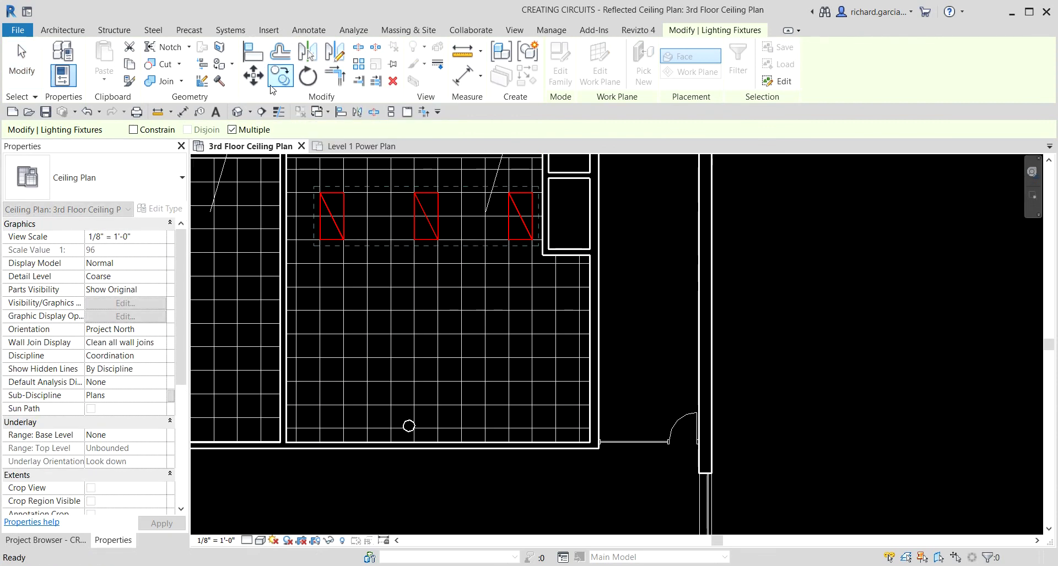
left_click(324, 193)
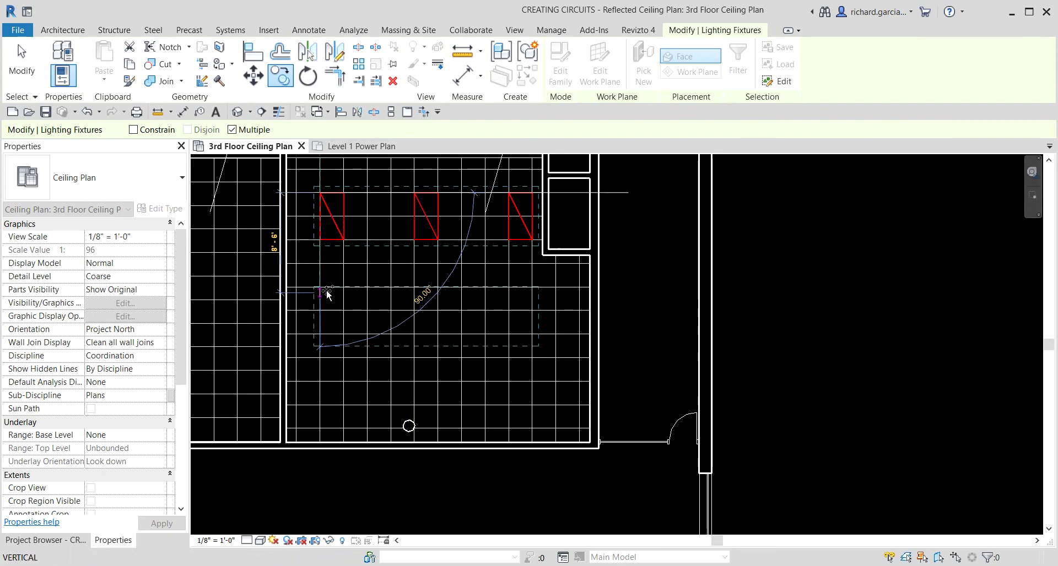
type("8")
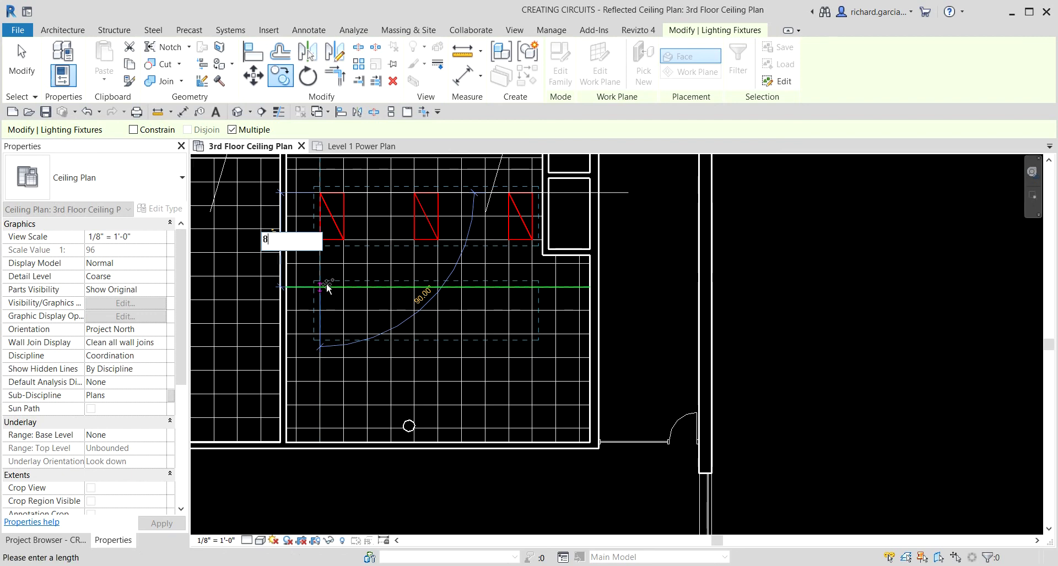
key("Return")
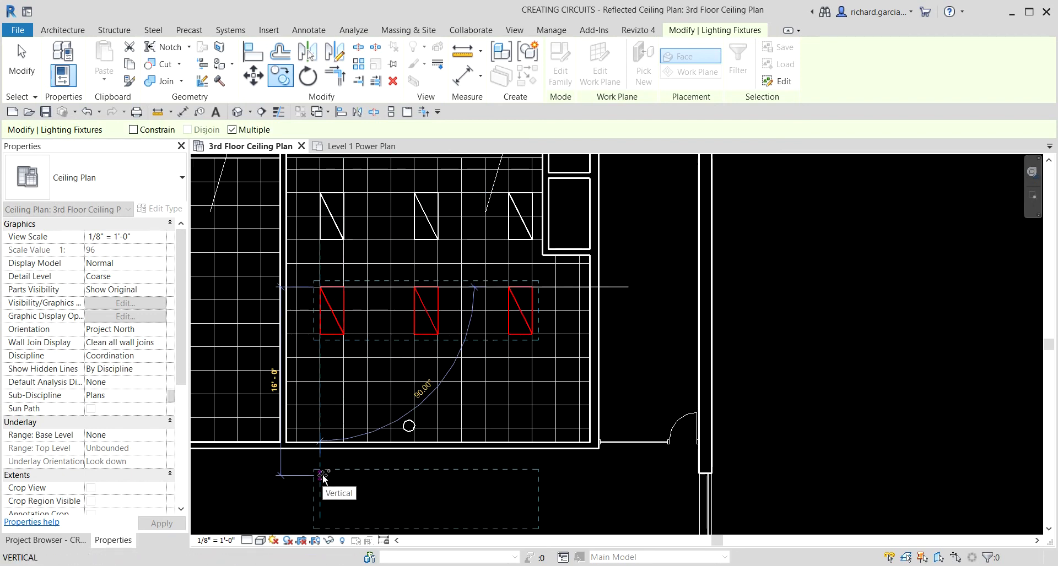
type("8")
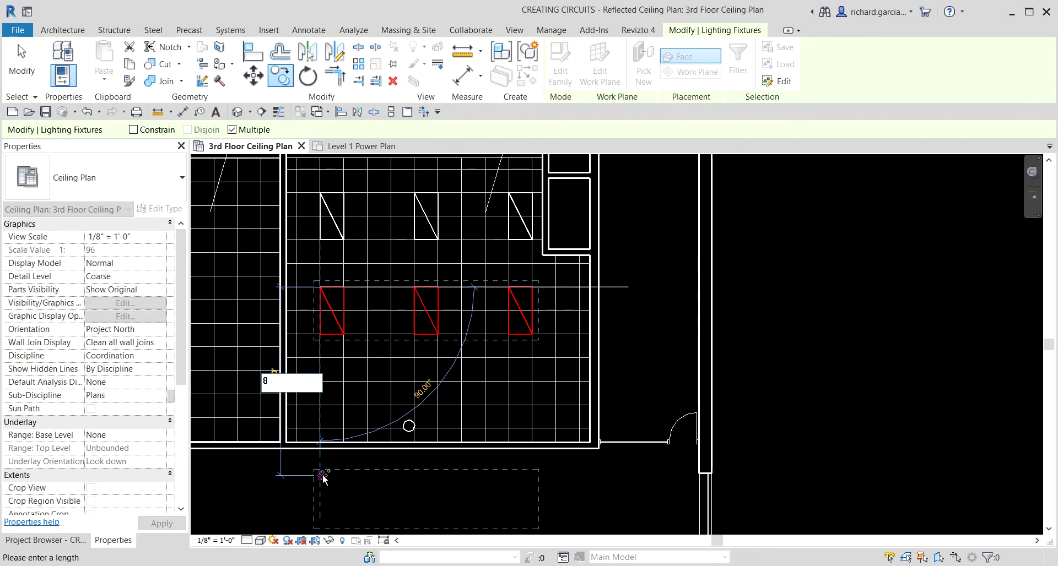
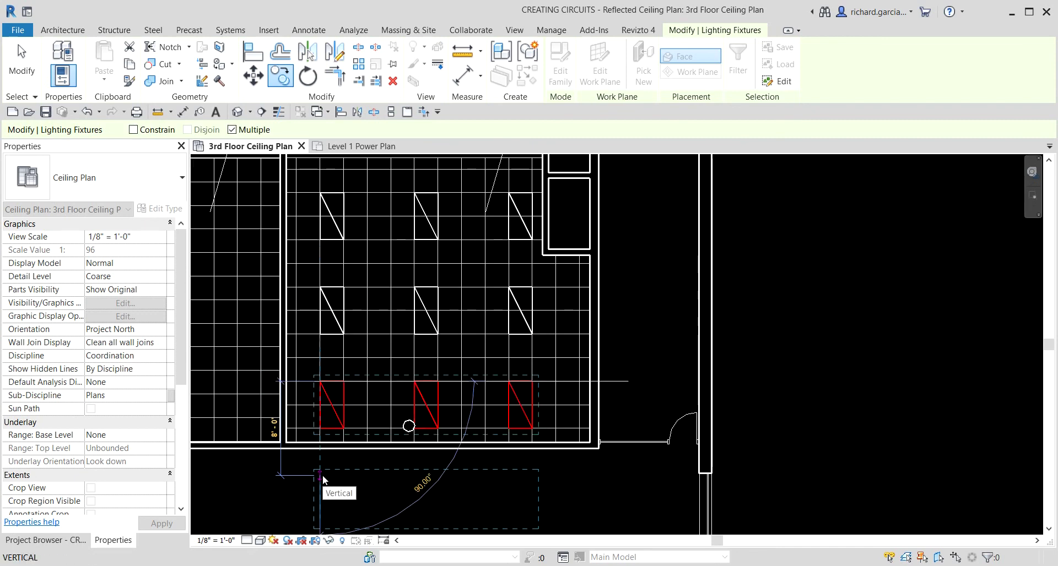
left_click(320, 422)
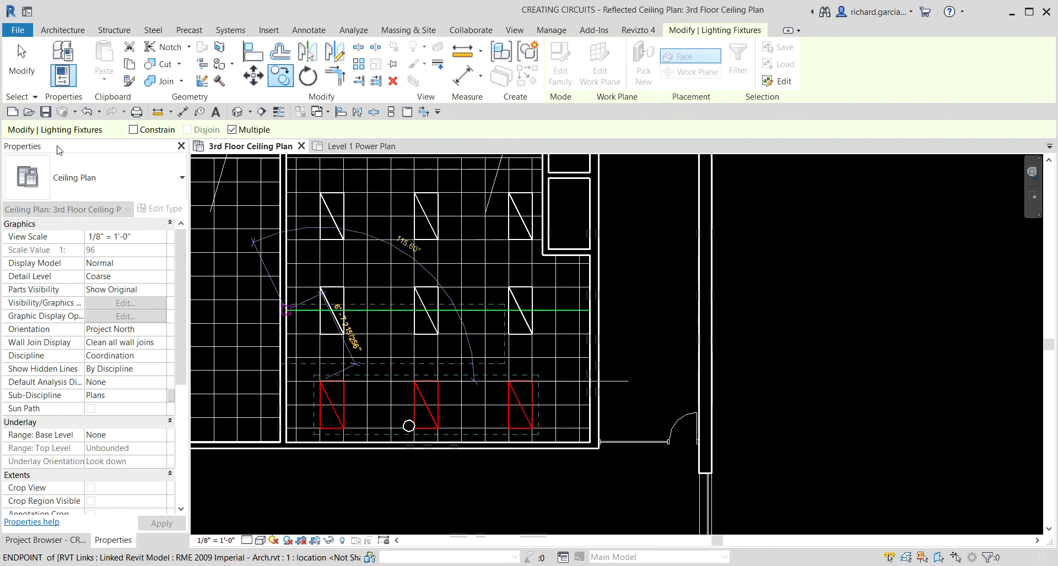
left_click(29, 69)
Open the 3rd Floor Lighting Plan view at Classroom 5.
scroll(446, 325, "down", 3)
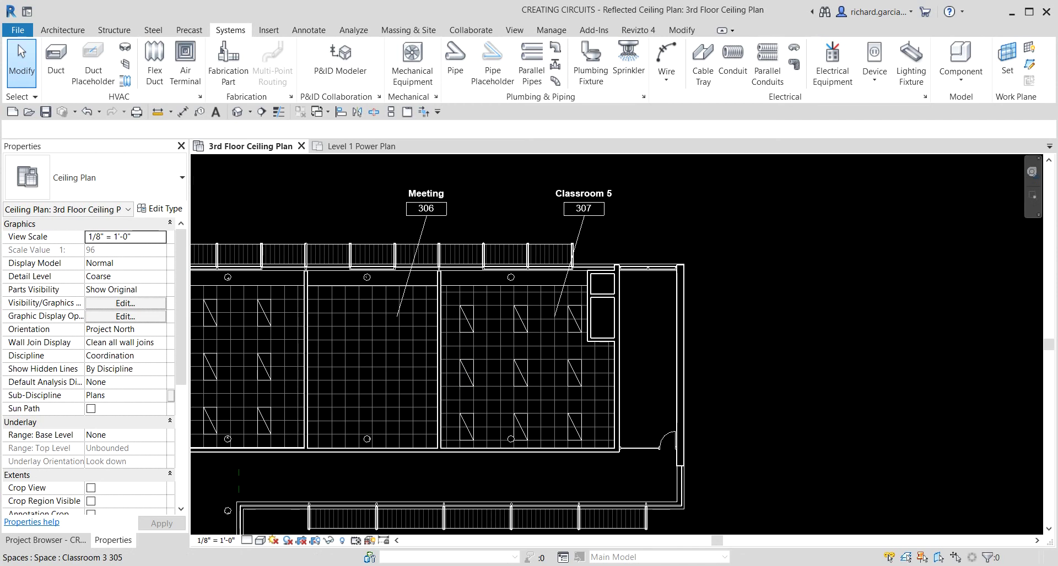
left_click(64, 541)
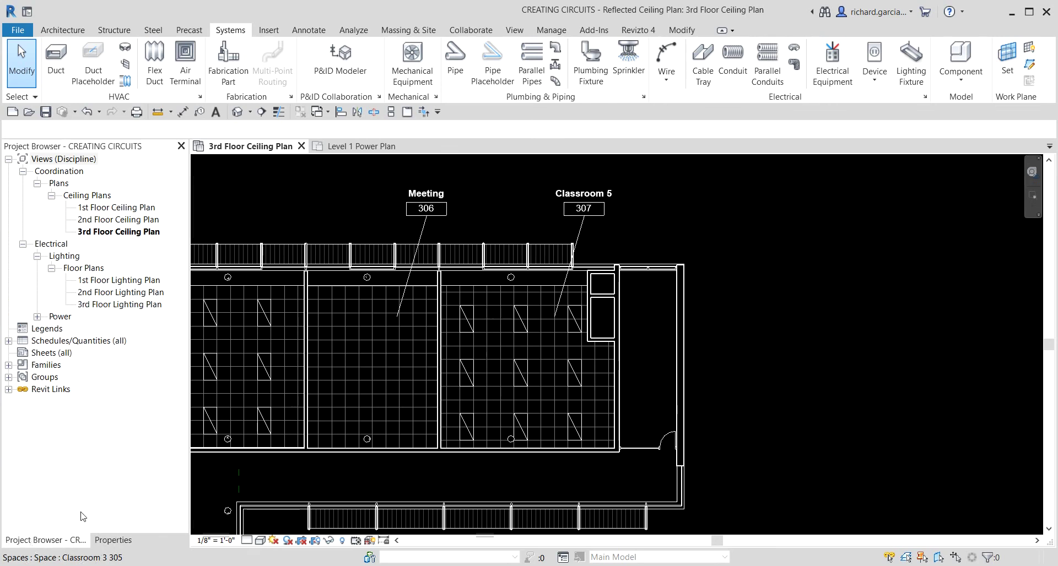
left_click(126, 310)
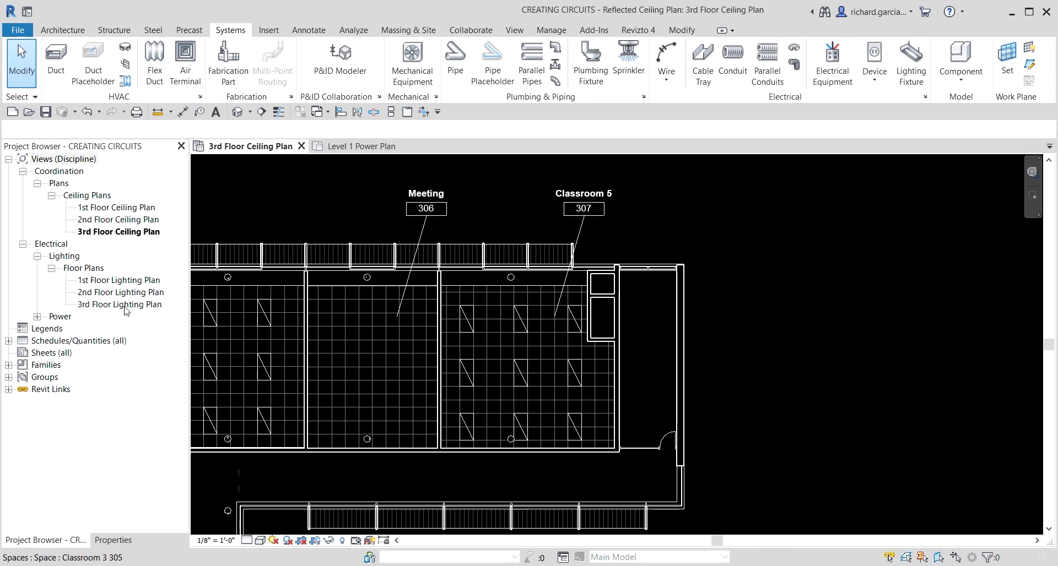
double_click(124, 310)
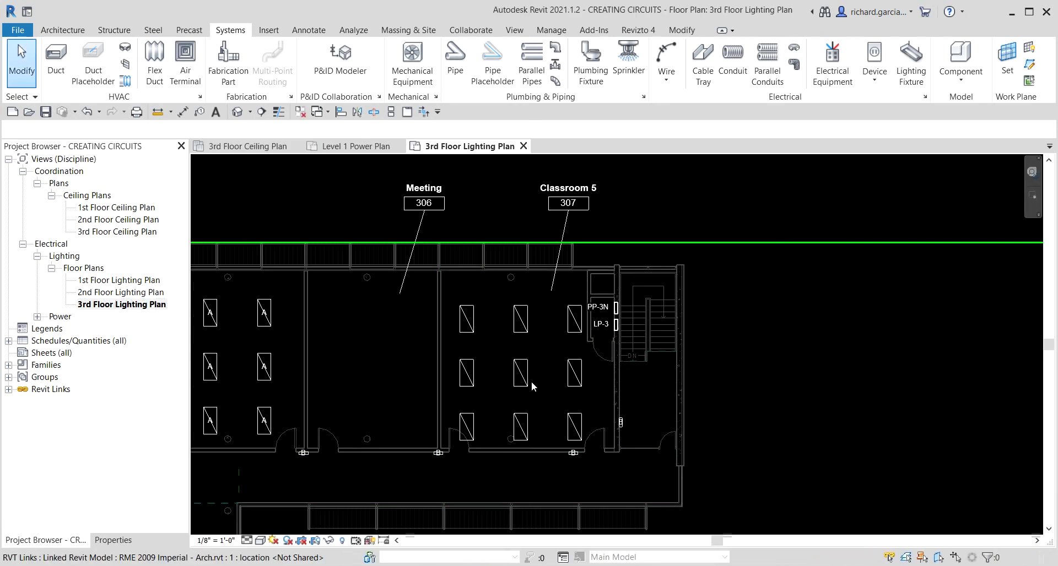
scroll(533, 370, "up", 2)
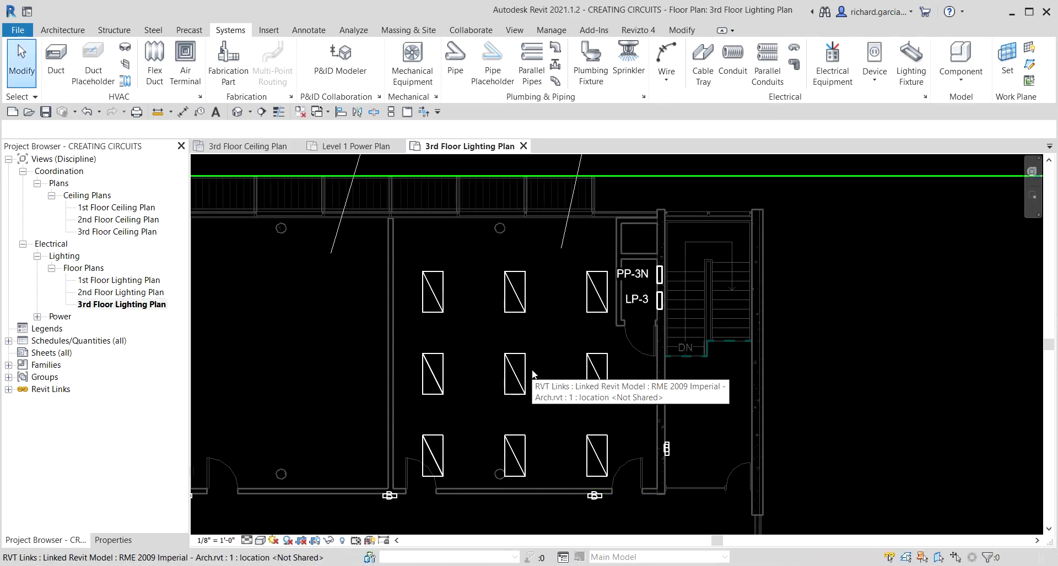
Start placing a lighting device with the Lighting Switches type Three Way.
left_click(791, 105)
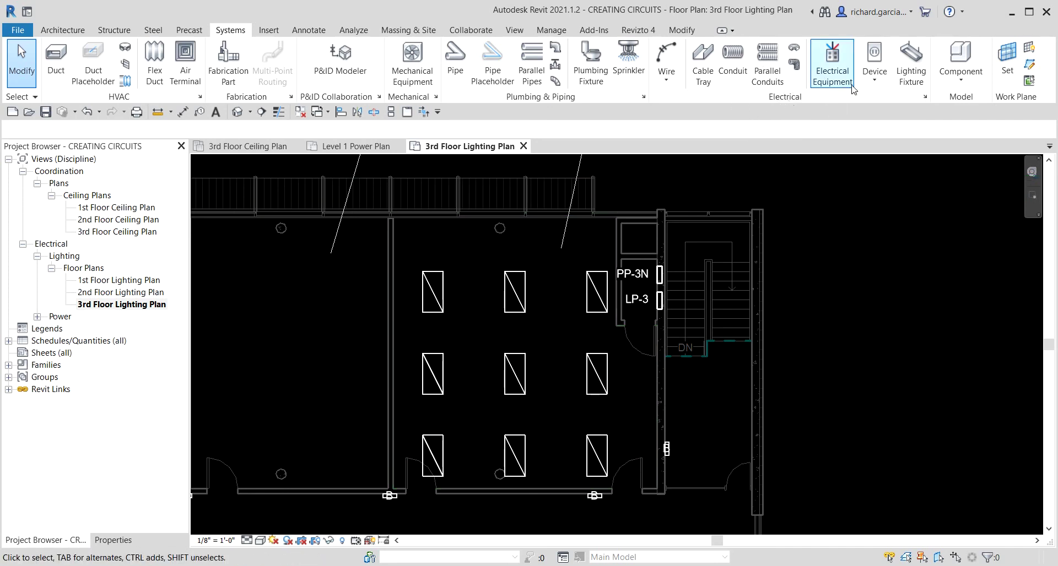
left_click(109, 540)
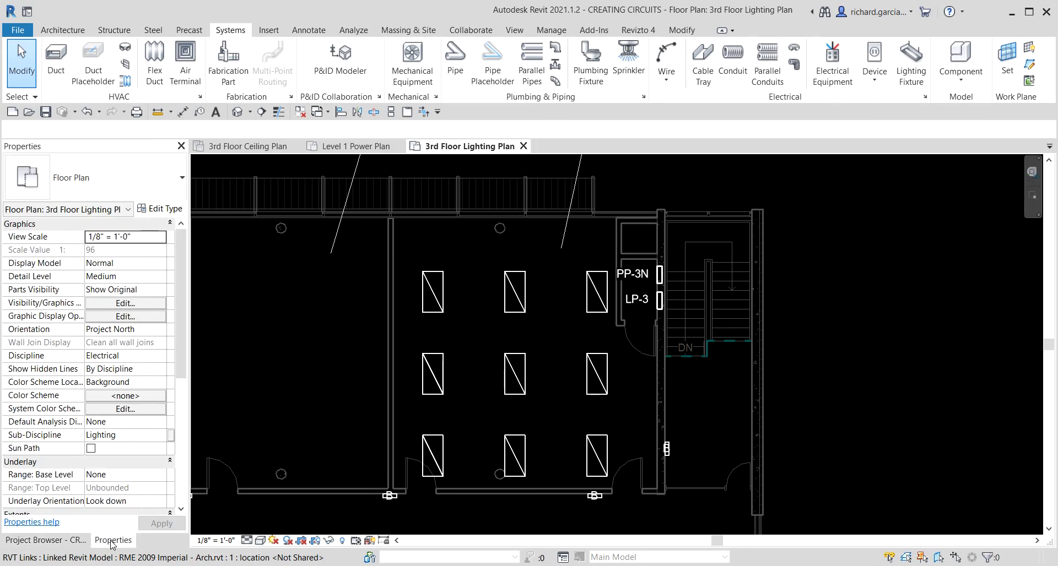
left_click(879, 85)
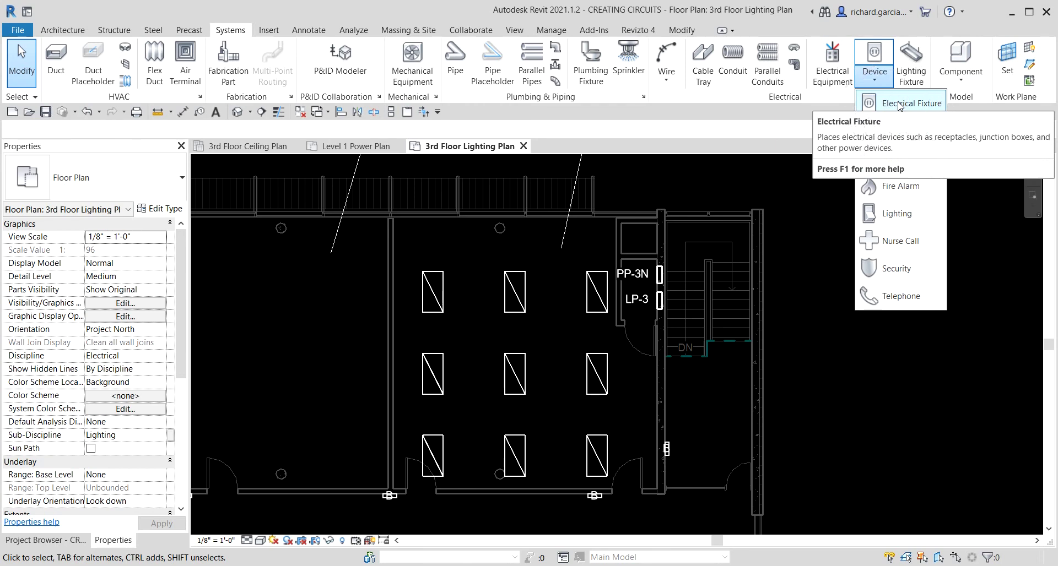
left_click(915, 214)
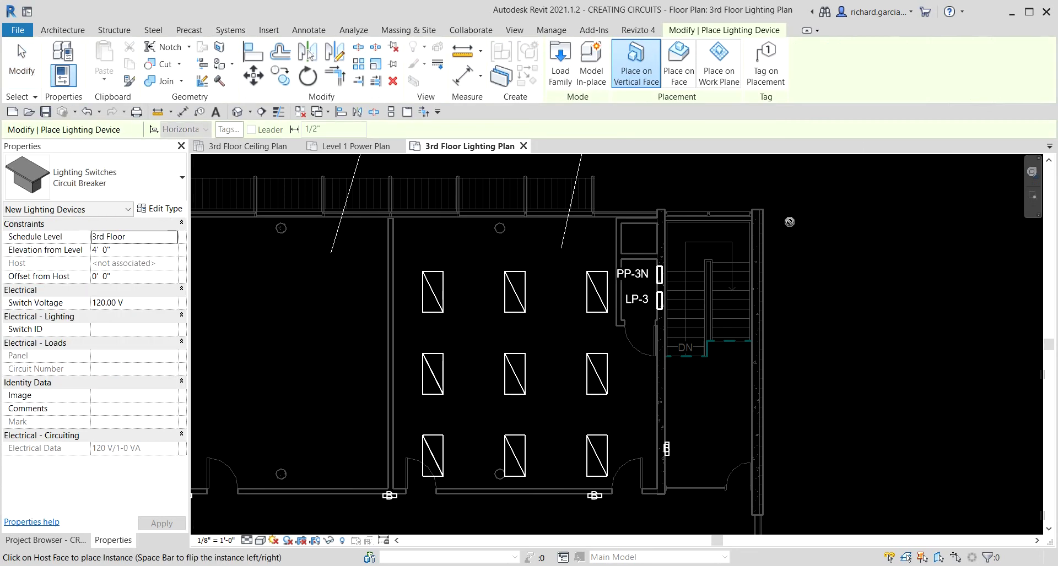
left_click(148, 177)
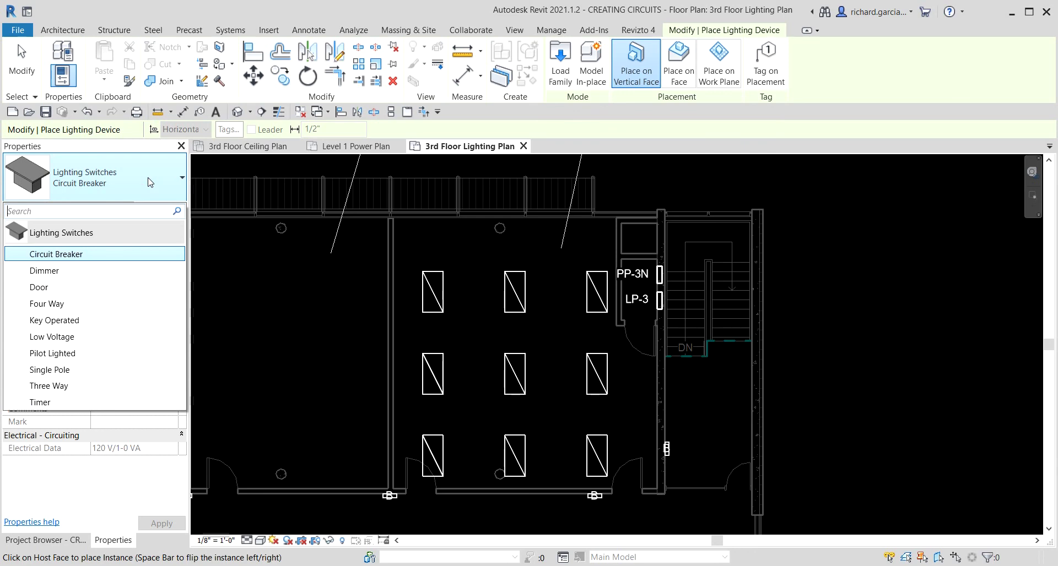
left_click(64, 396)
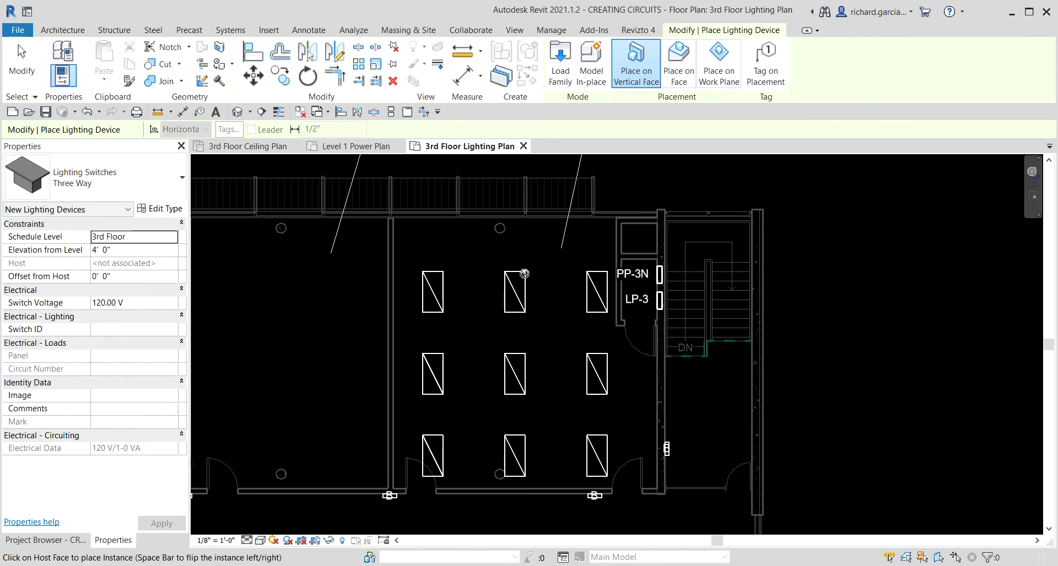
Place two three-way switches on the vertical face of Classroom 5's lower wall, one beside each door.
left_click(639, 96)
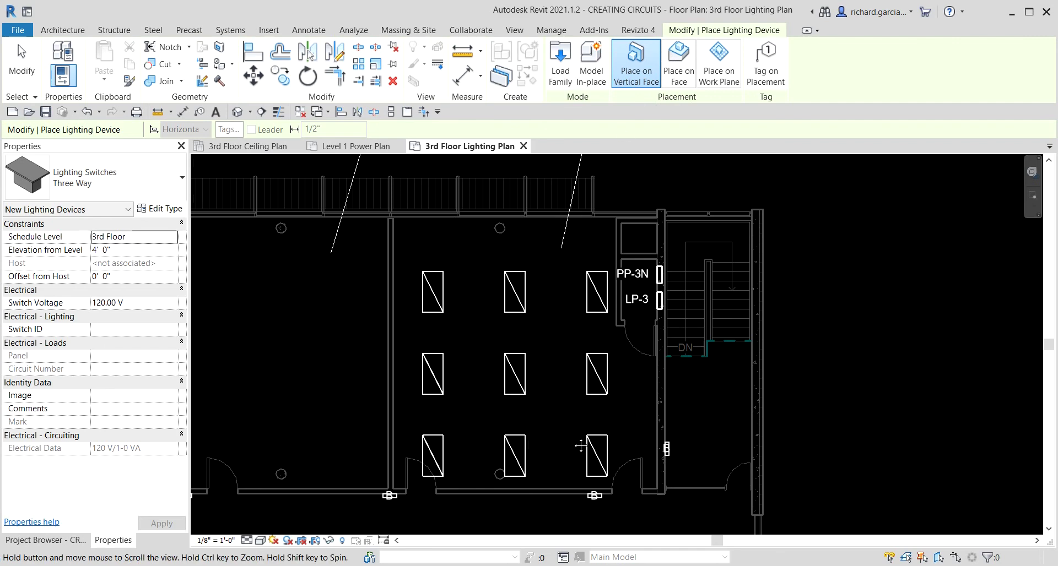
middle_click_drag(573, 445, 574, 371)
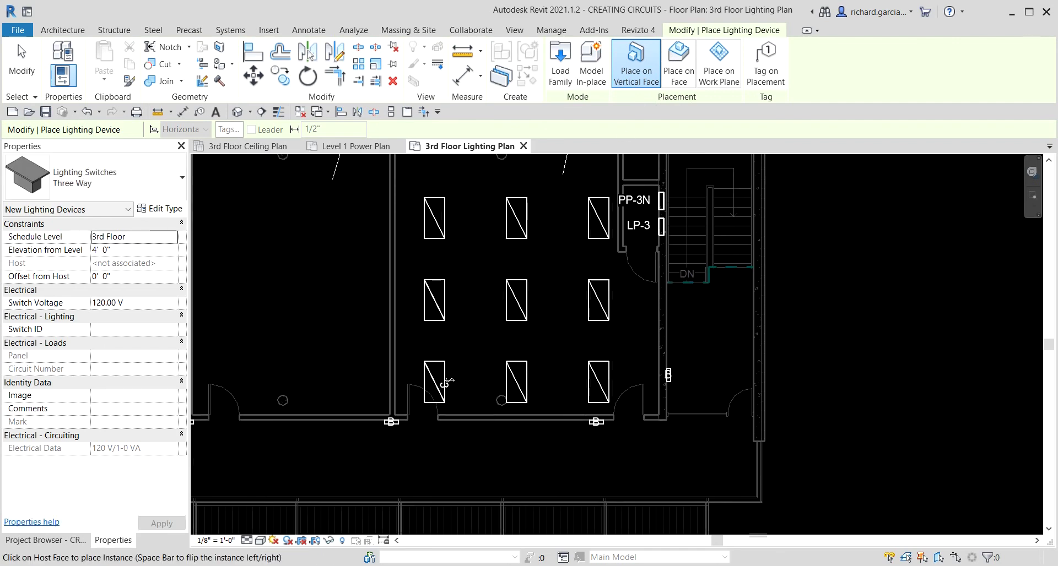
scroll(541, 416, "up", 4)
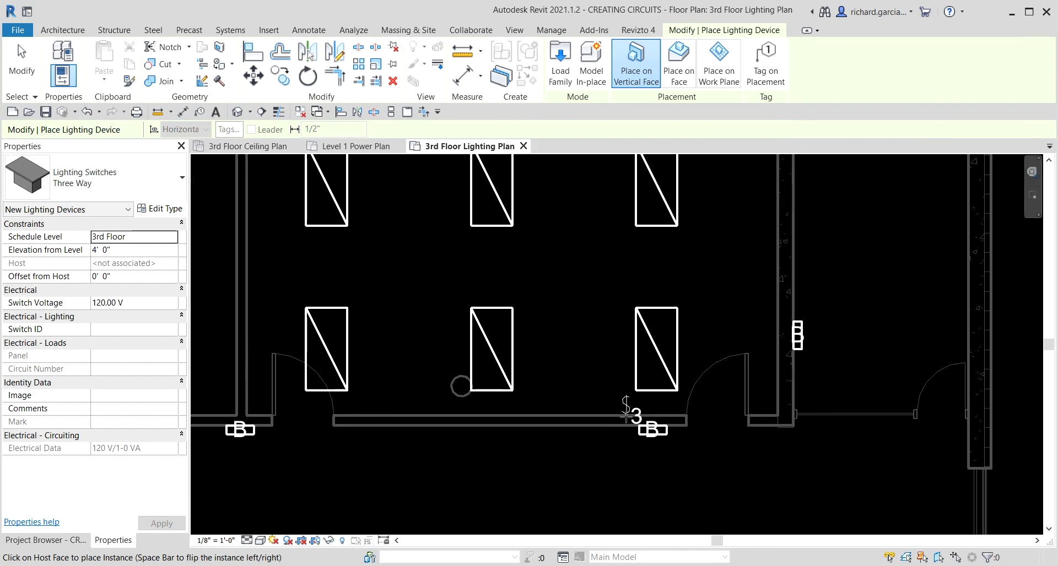
left_click(660, 412)
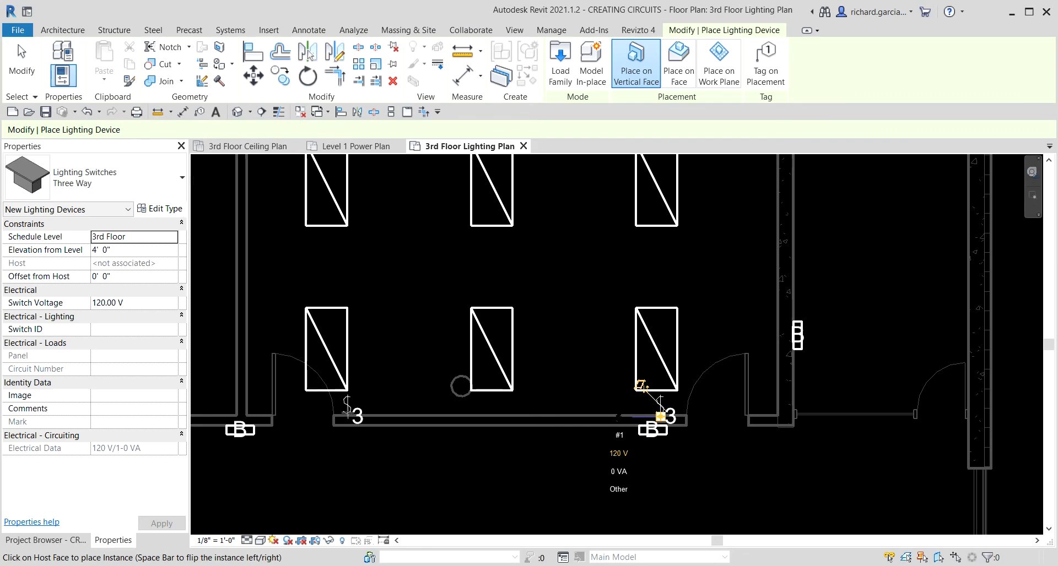
left_click(347, 413)
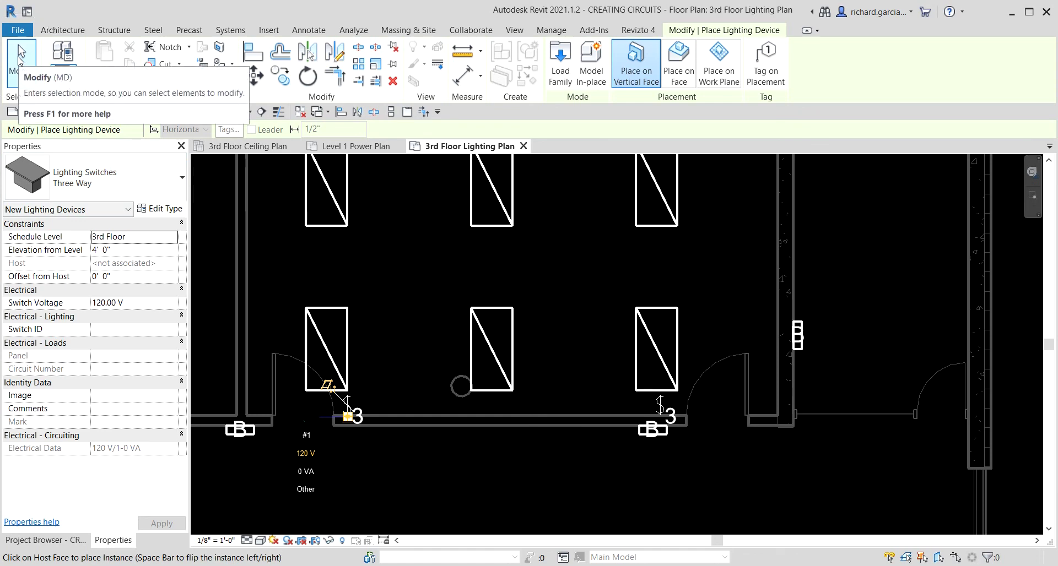
left_click(20, 55)
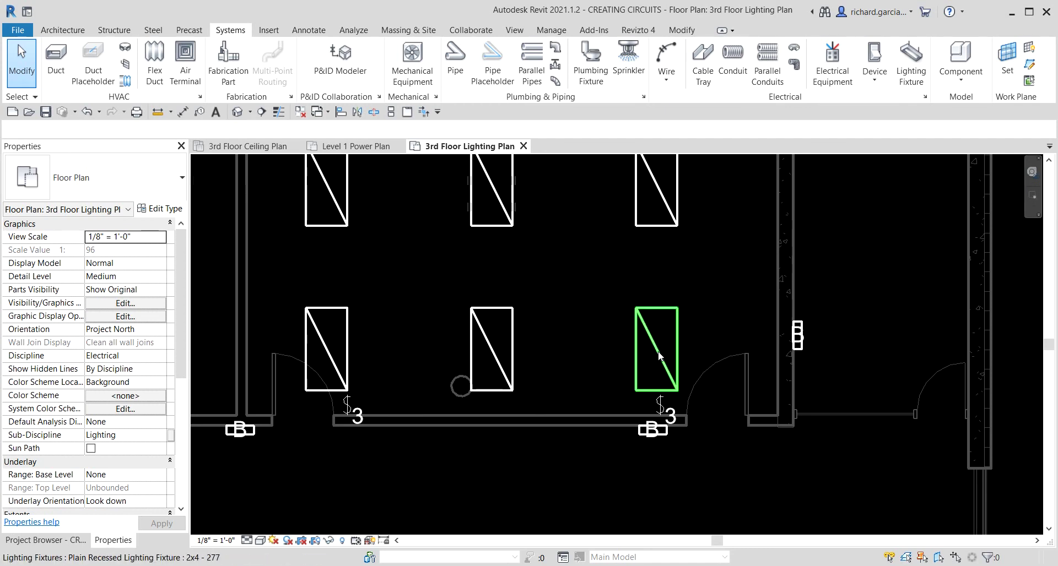
Examine the Classroom 5 307 space's lighting properties, including its average estimated illumination.
scroll(573, 380, "down", 3)
middle_click_drag(616, 257, 624, 424)
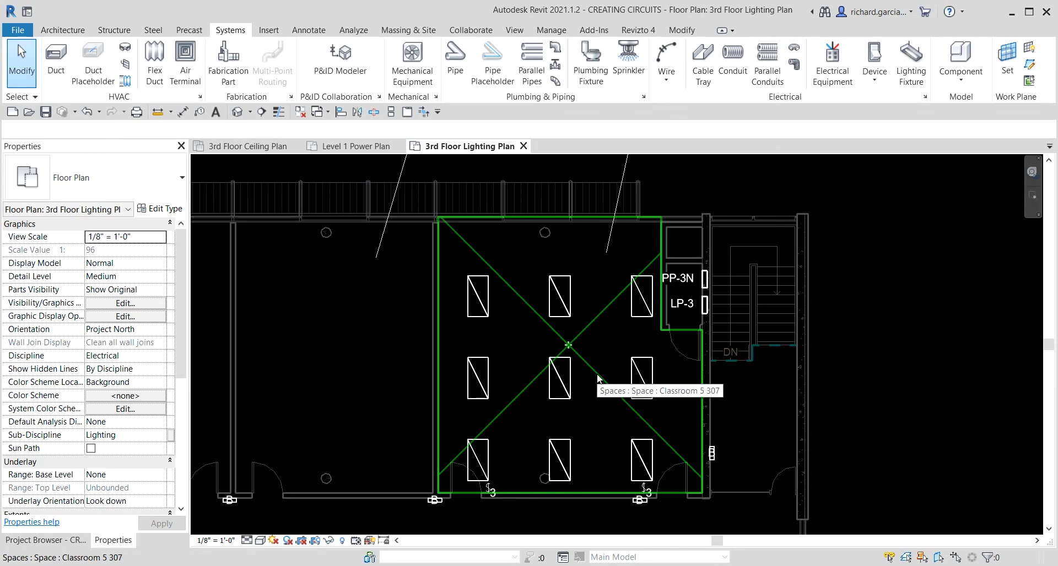
left_click(598, 378)
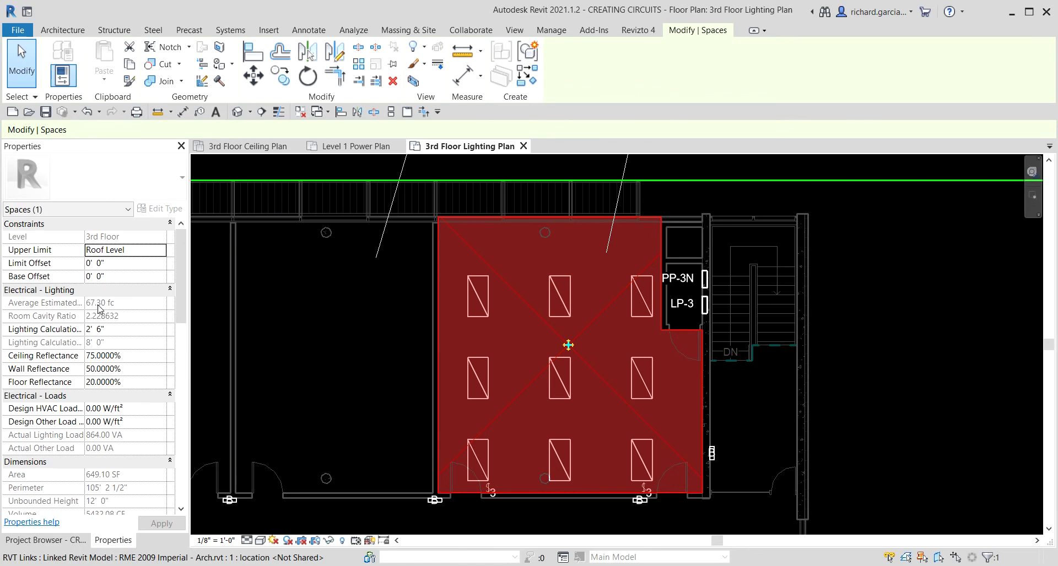
left_click(884, 317)
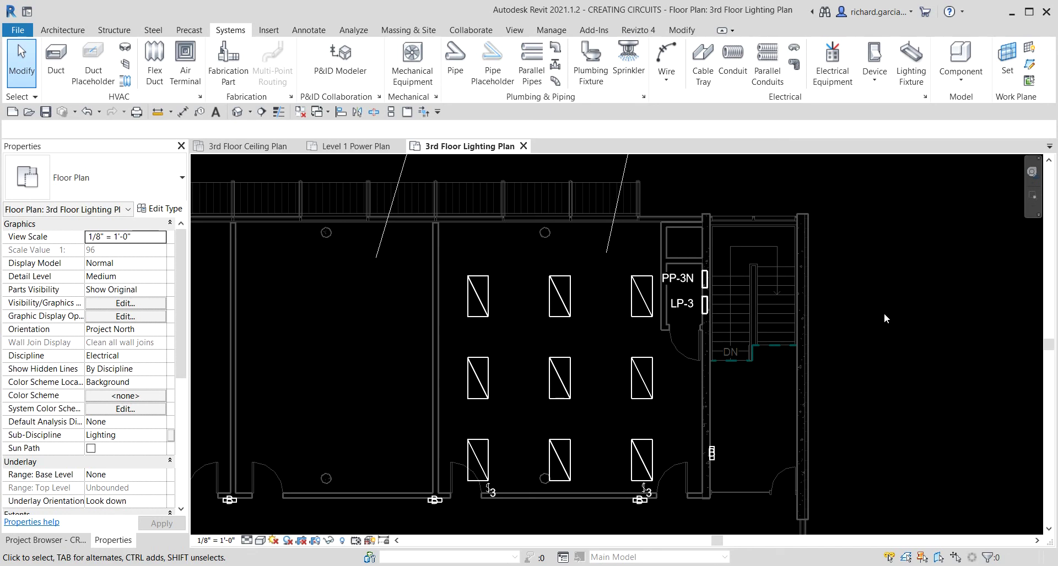
Create a power circuit from the upper-left 2x4 - 277 lighting fixture in Classroom 5.
middle_click_drag(841, 443, 831, 392)
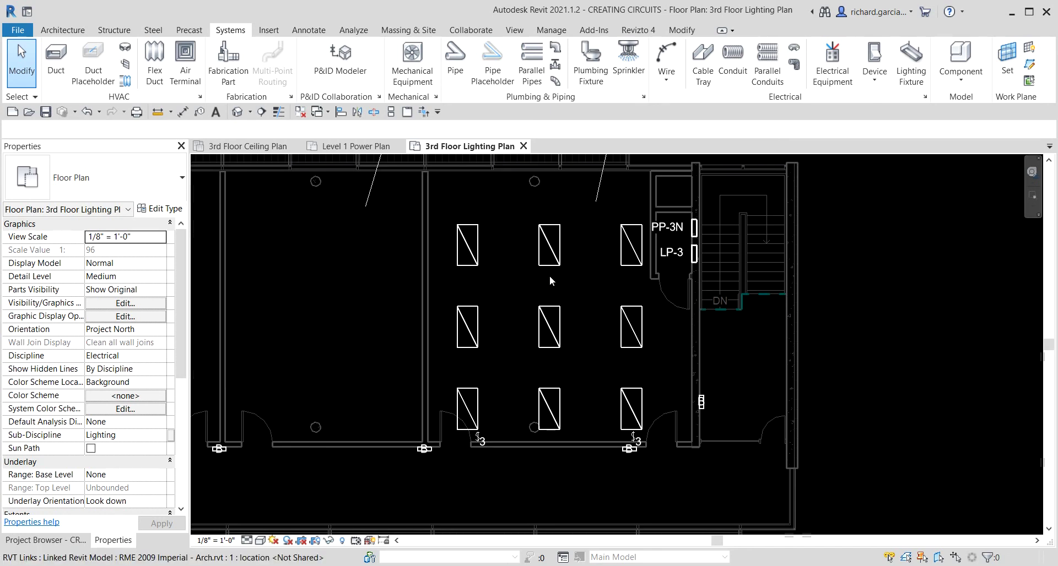
left_click(476, 260)
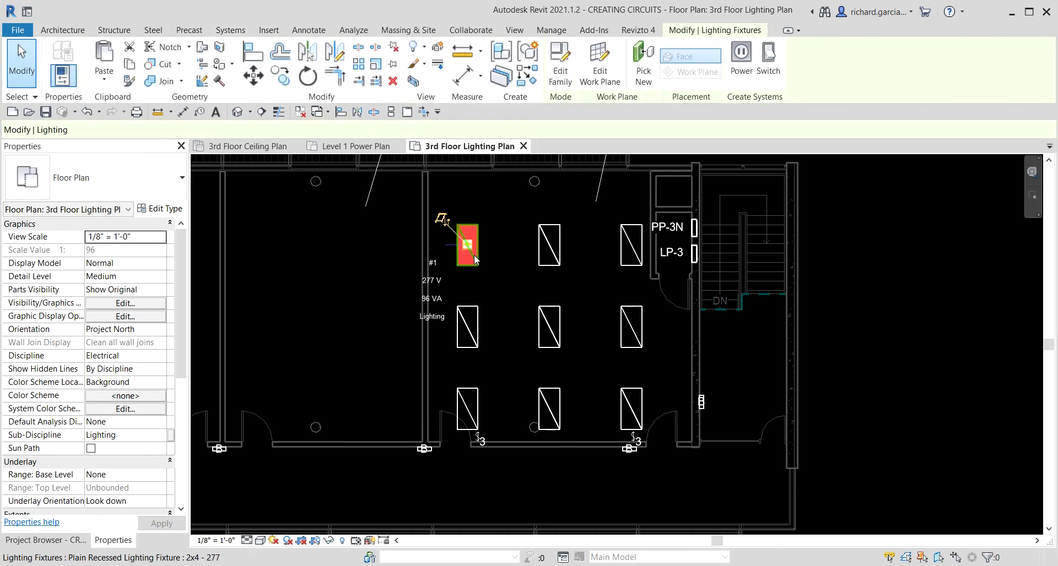
left_click(472, 253)
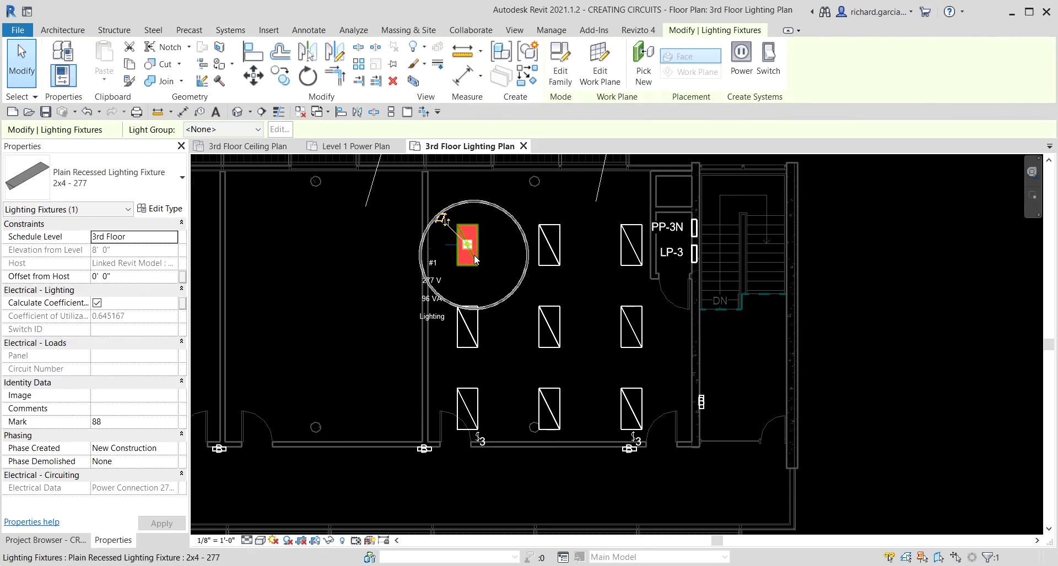
left_click(754, 98)
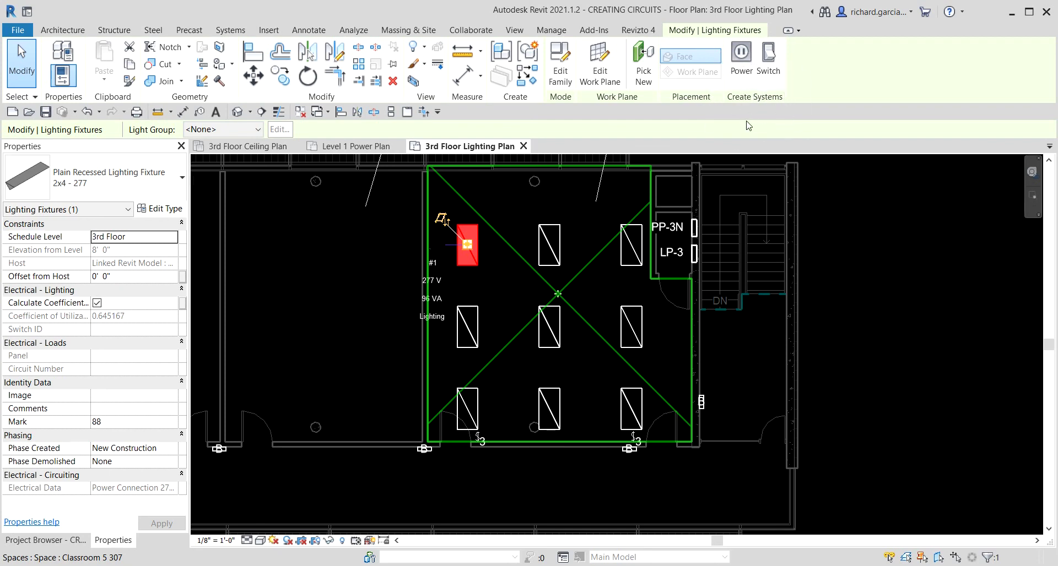
left_click(743, 72)
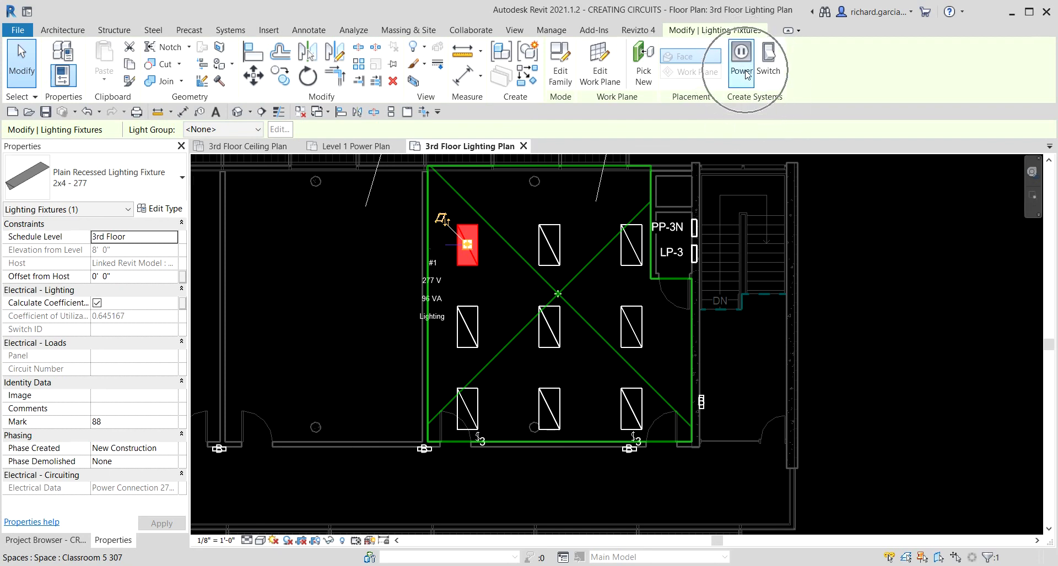
left_click(747, 73)
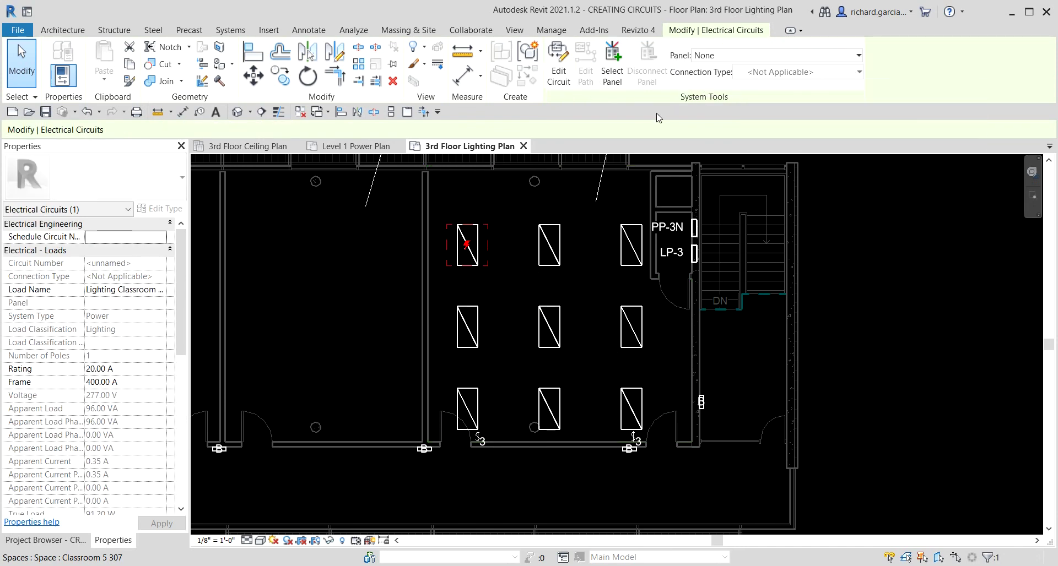
Edit the new power circuit and add the other eight lighting fixtures in Classroom 5 to it.
left_click(558, 78)
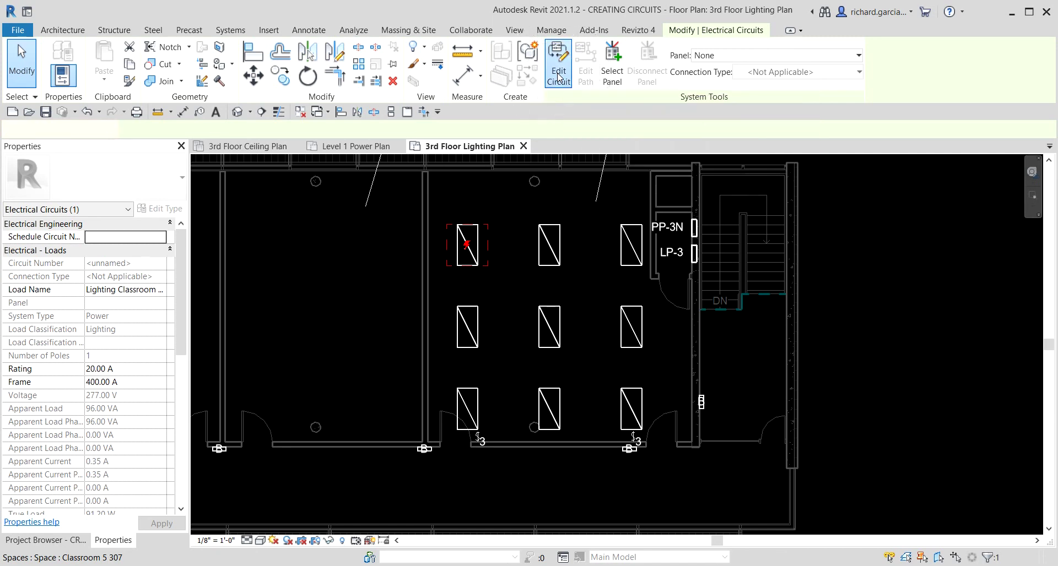
left_click(113, 80)
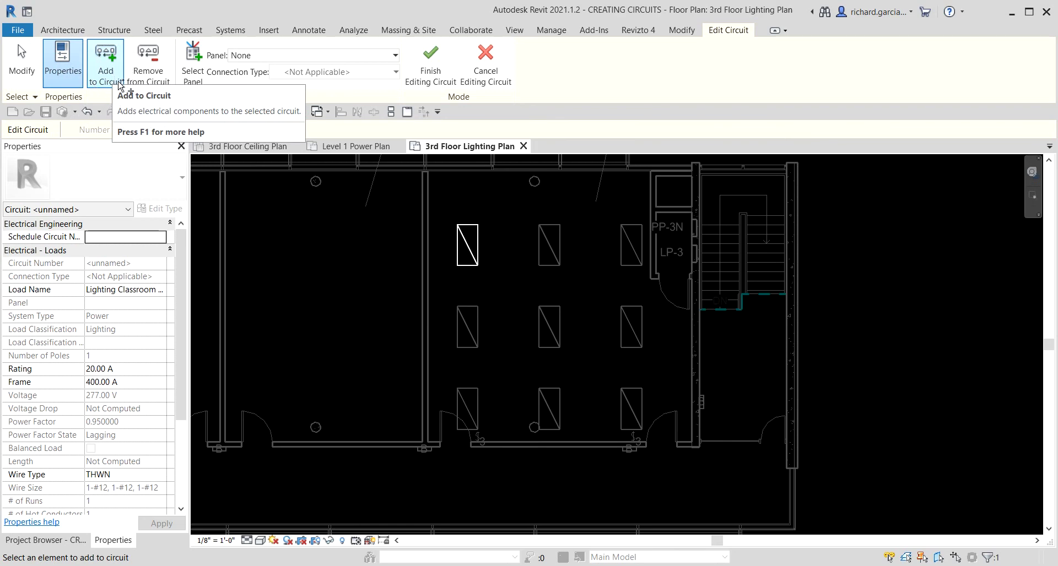
left_click(557, 267)
left_click(624, 268)
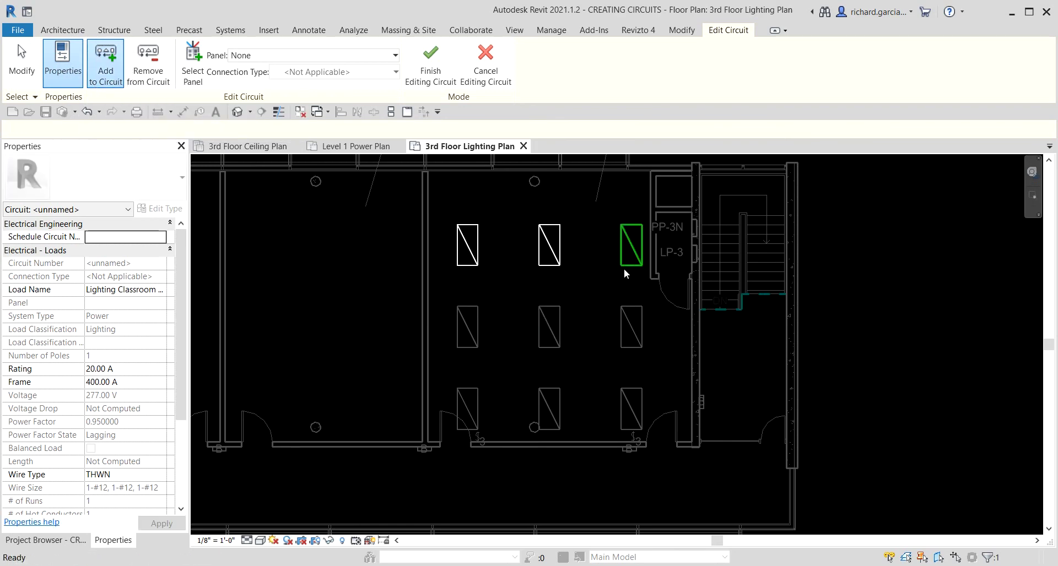
left_click(483, 312)
left_click(543, 311)
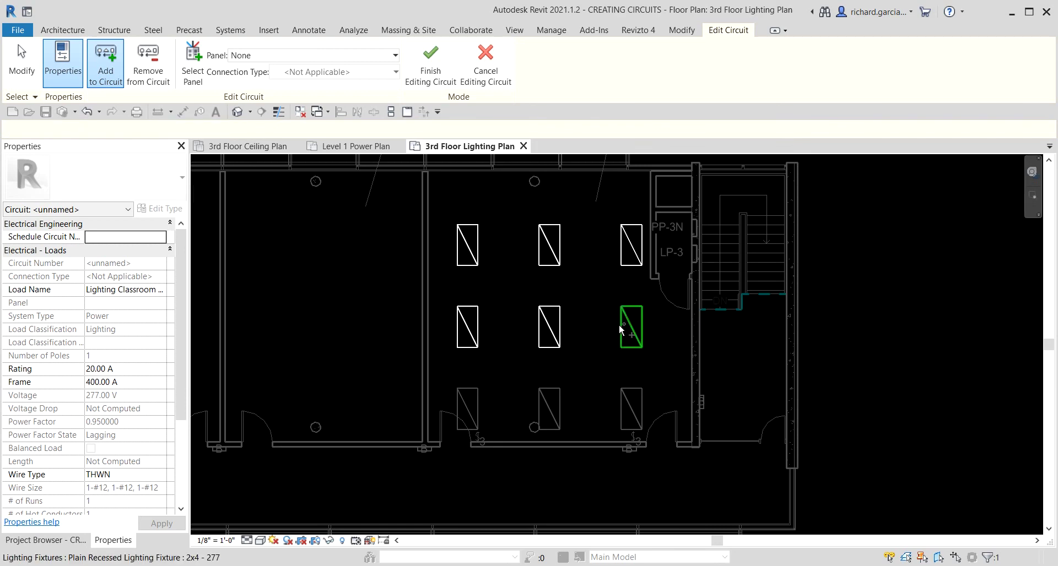
left_click(626, 317)
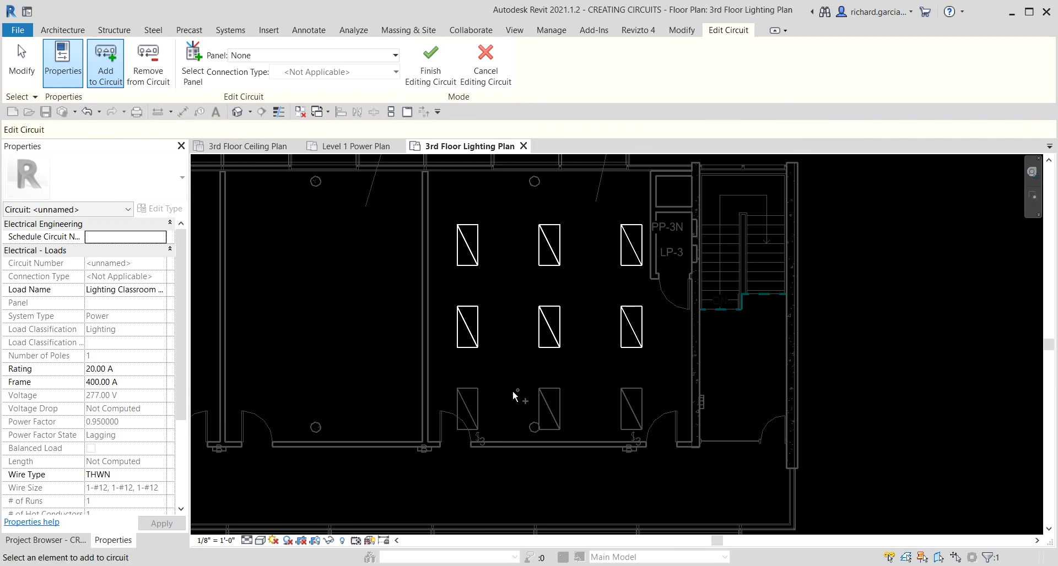
left_click(542, 395)
left_click(626, 395)
left_click(626, 397)
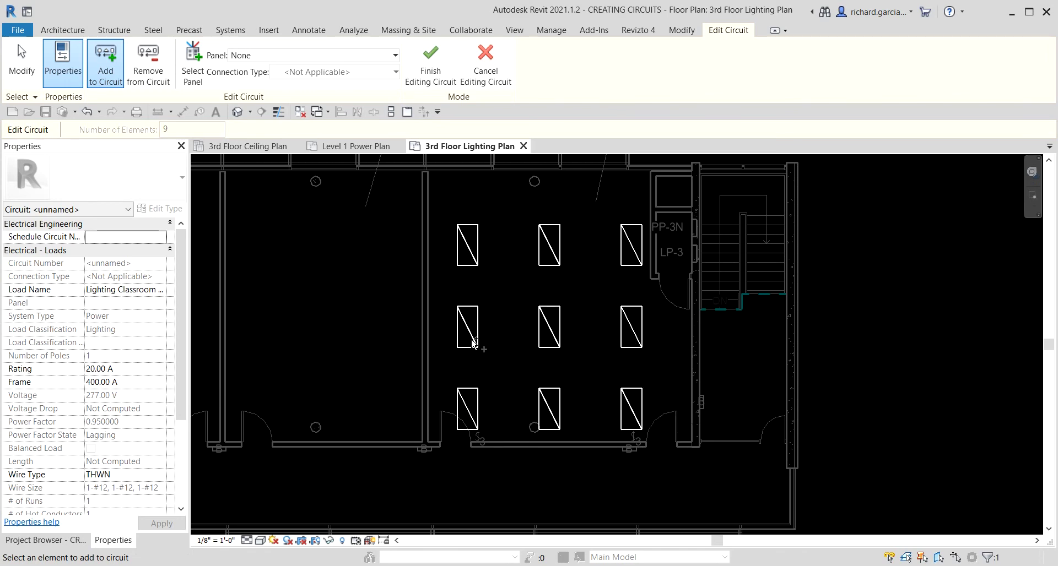
Assign panel LP-3 in the closet beside Classroom 5 as the circuit's panel.
left_click(202, 72)
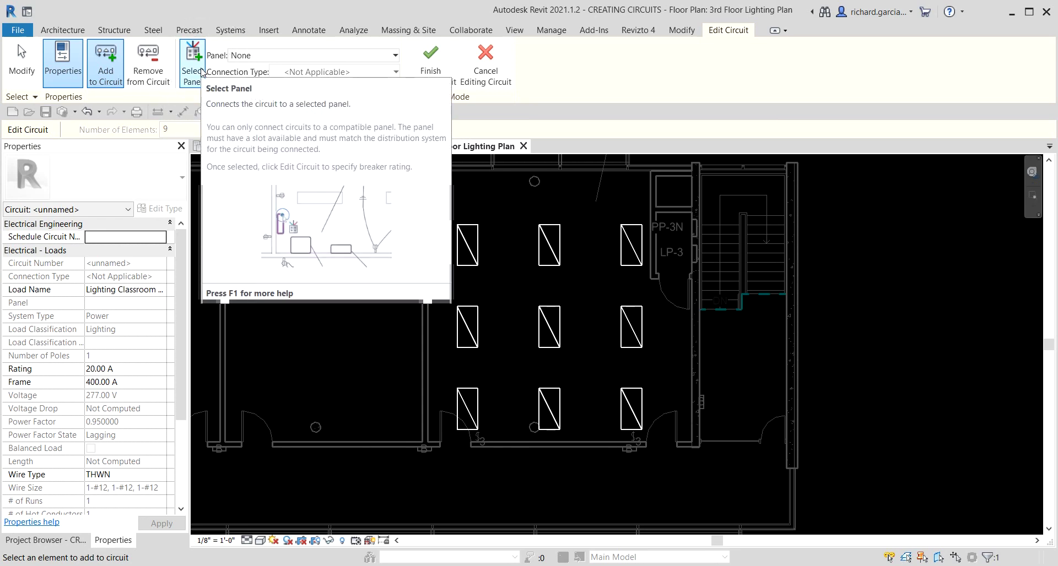
left_click(202, 73)
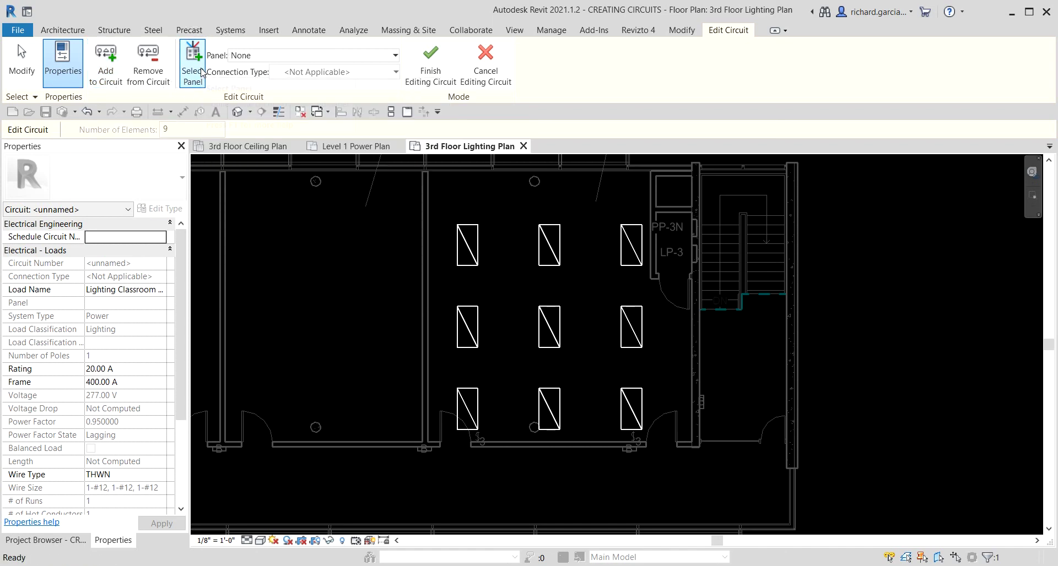
scroll(673, 270, "down", 2)
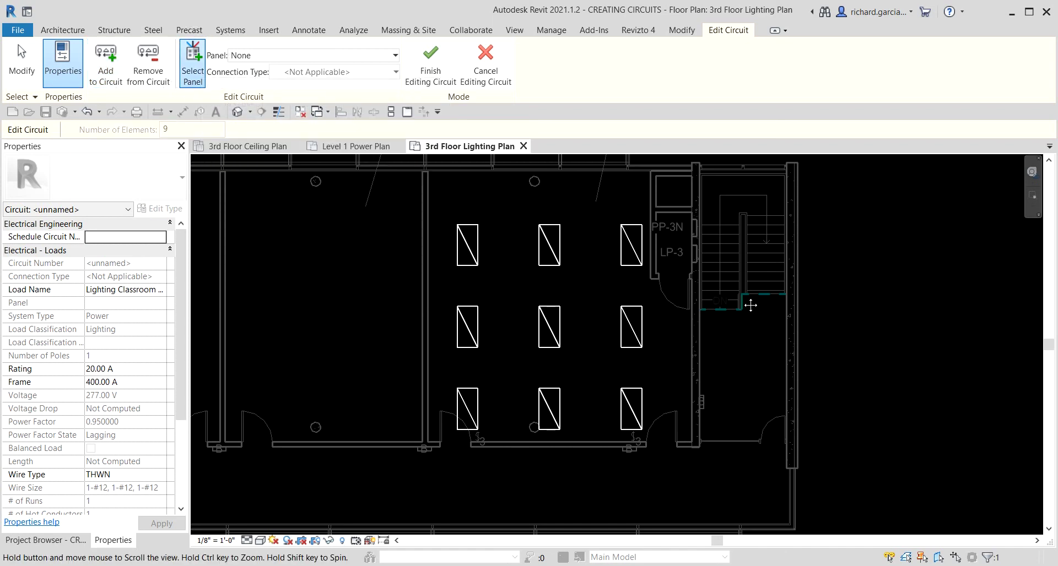
scroll(693, 261, "up", 4)
scroll(668, 255, "down", 1)
scroll(592, 312, "up", 4)
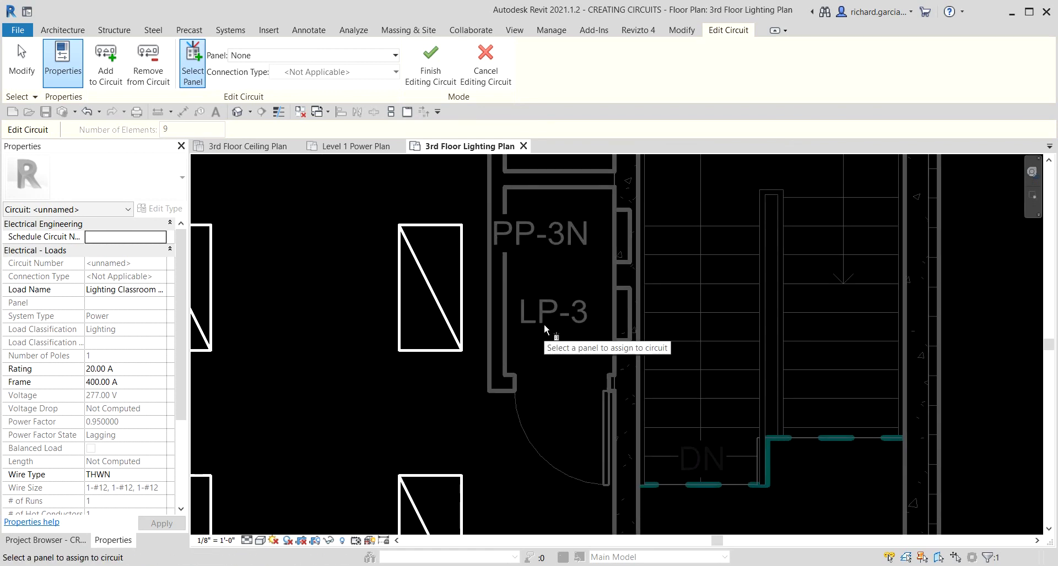
left_click(626, 342)
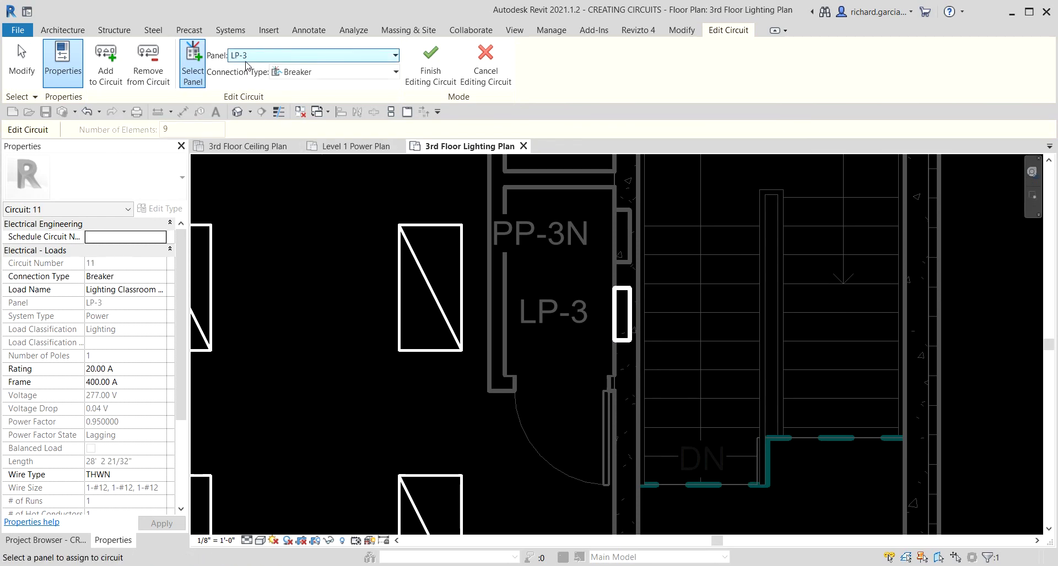
Review the circuit's panel, load and wire properties and finish editing the circuit.
left_click(107, 310)
left_click(106, 310)
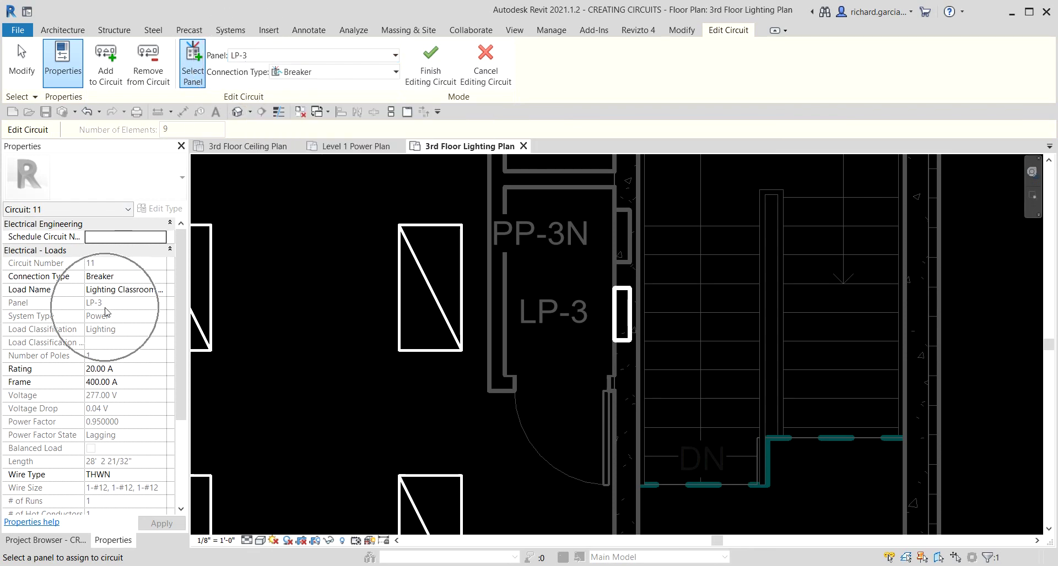
scroll(107, 313, "down", 3)
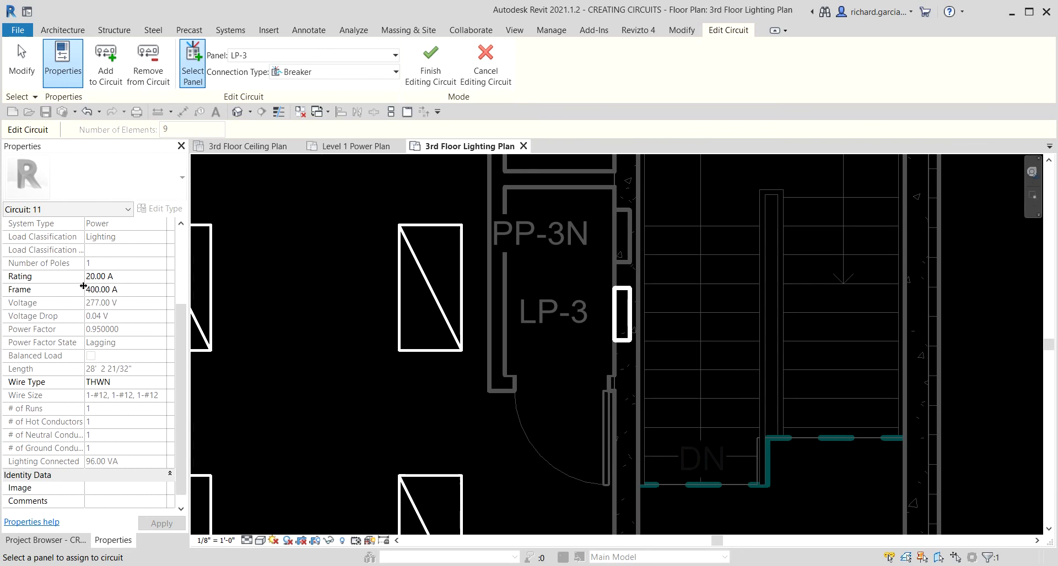
scroll(116, 440, "up", 2)
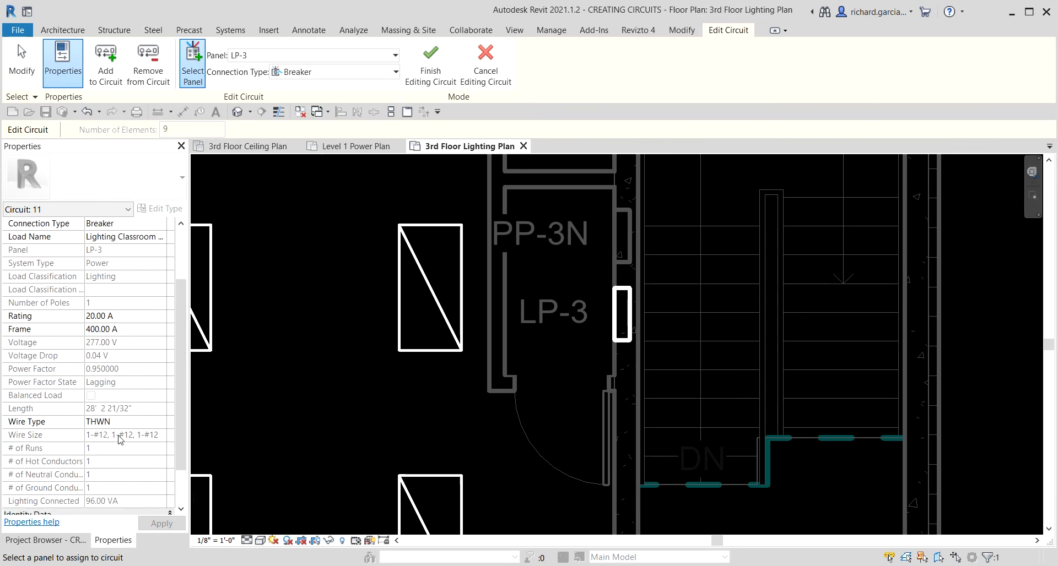
scroll(113, 314, "up", 1)
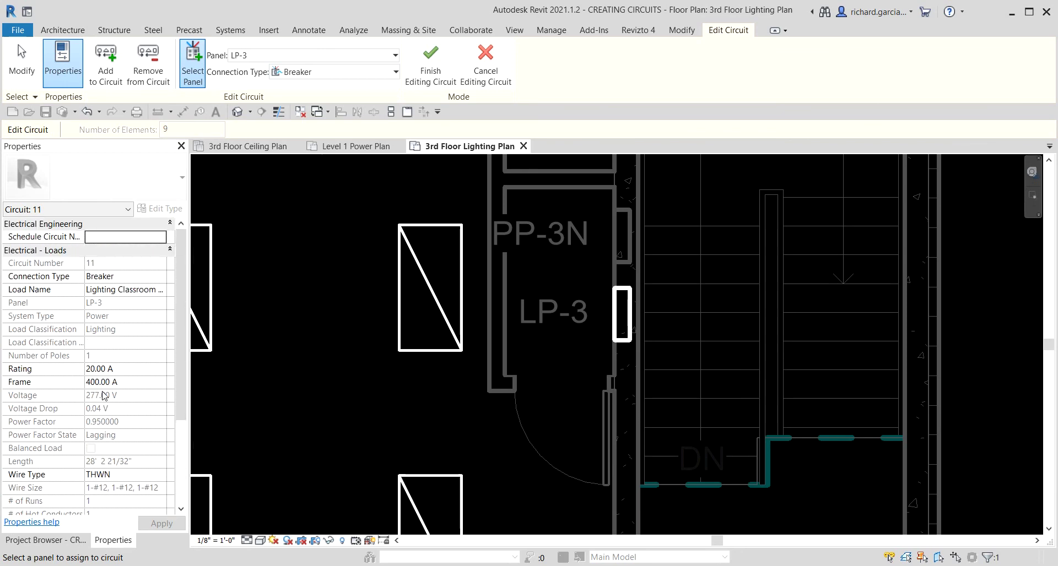
left_click(434, 69)
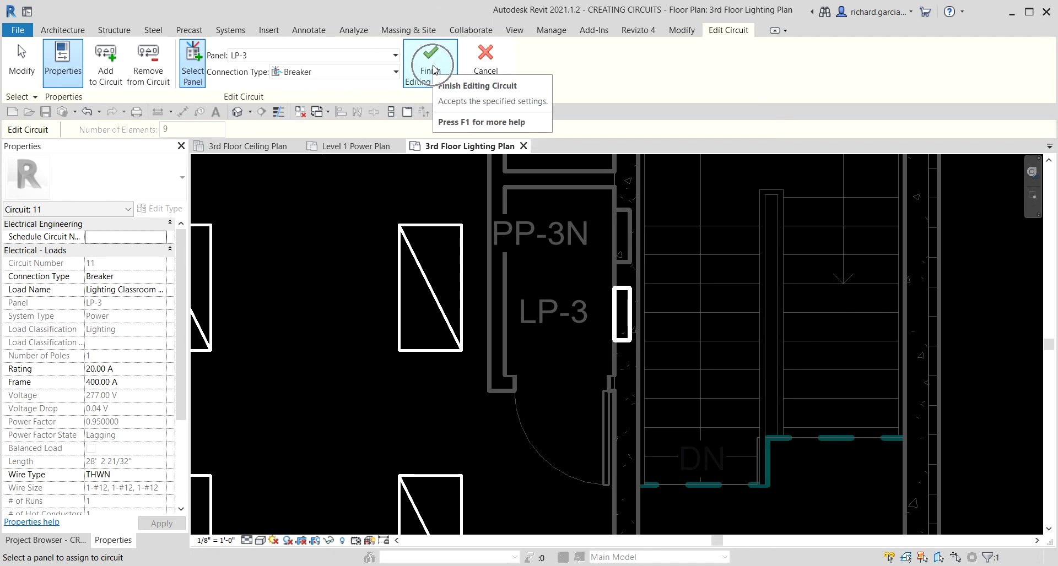
left_click(434, 69)
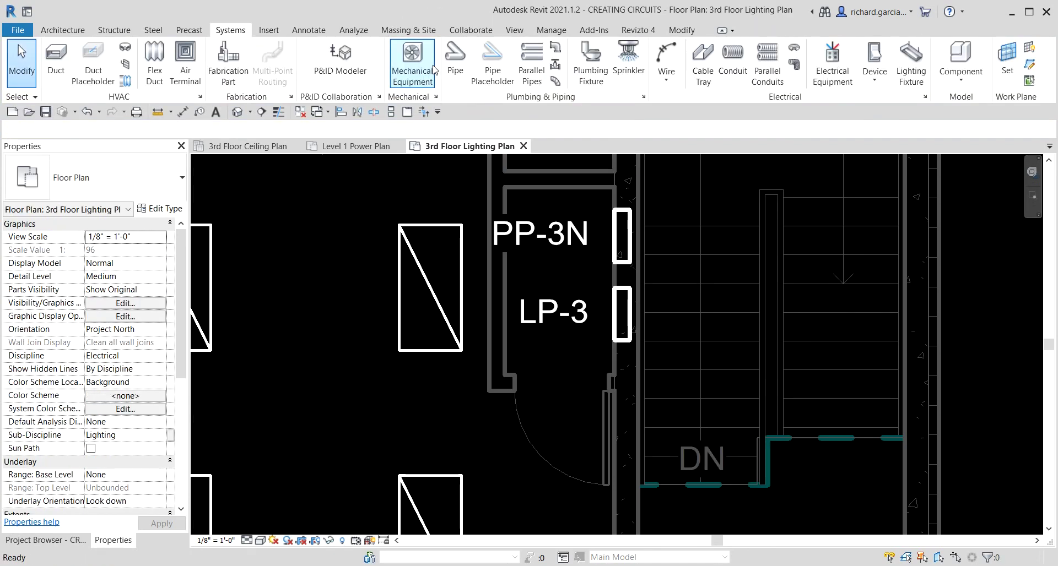
Tag the three lighting fixtures in the upper row of Classroom 5 by category, without leaders.
scroll(532, 318, "down", 4)
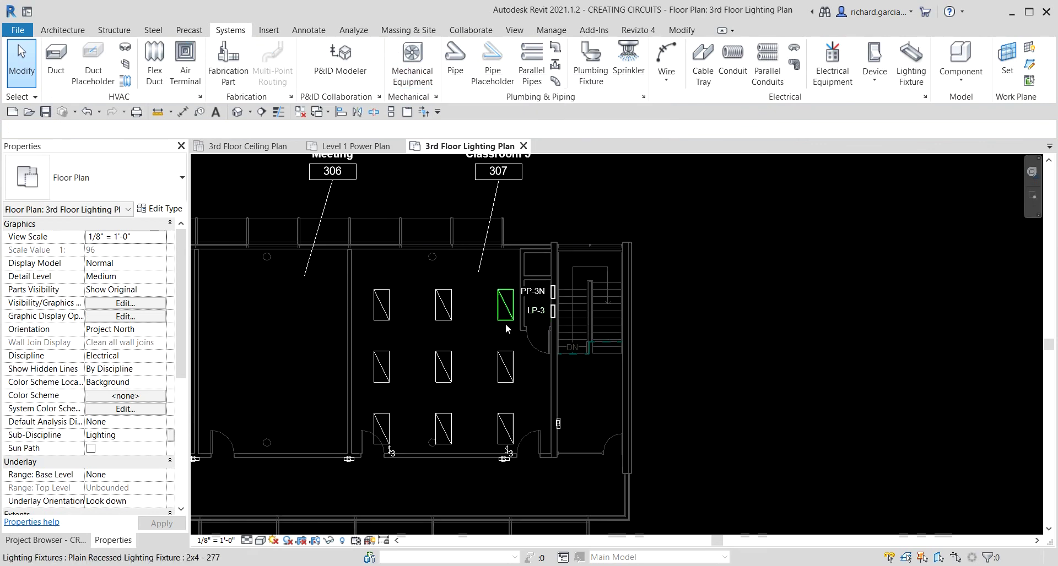
middle_click_drag(438, 381, 577, 308)
scroll(577, 307, "up", 2)
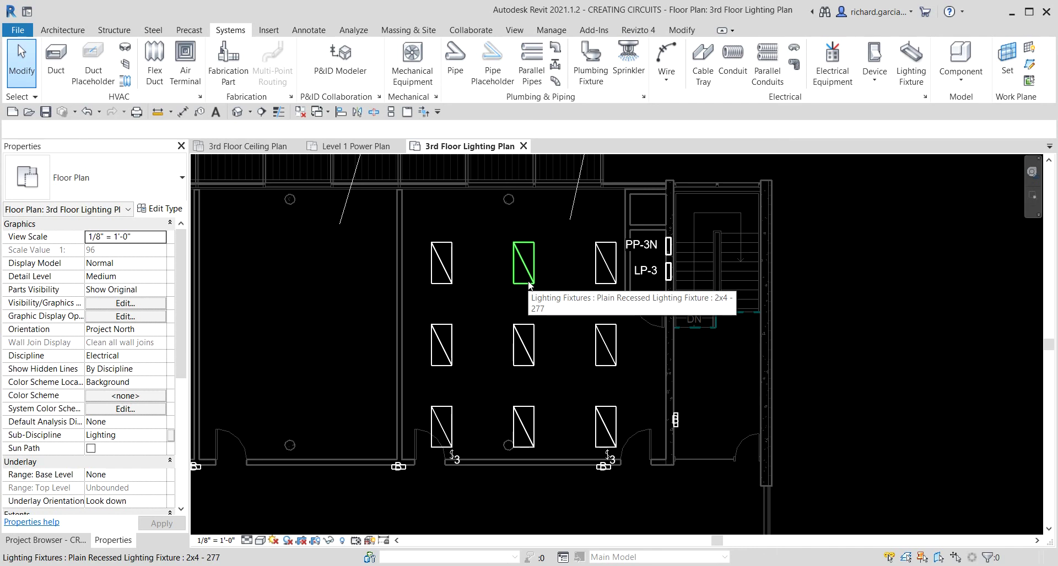
key("Tab")
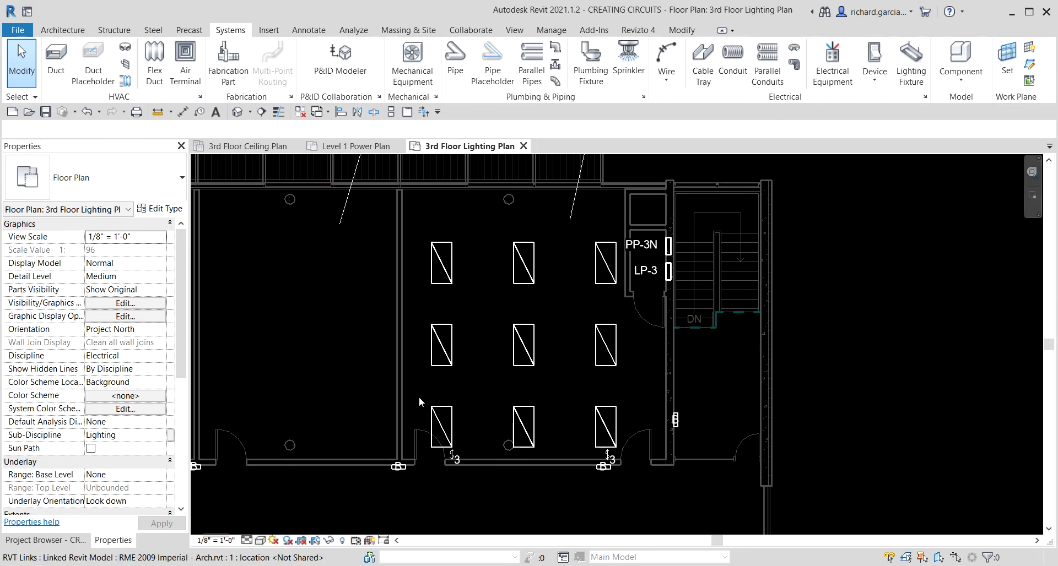
left_click(309, 33)
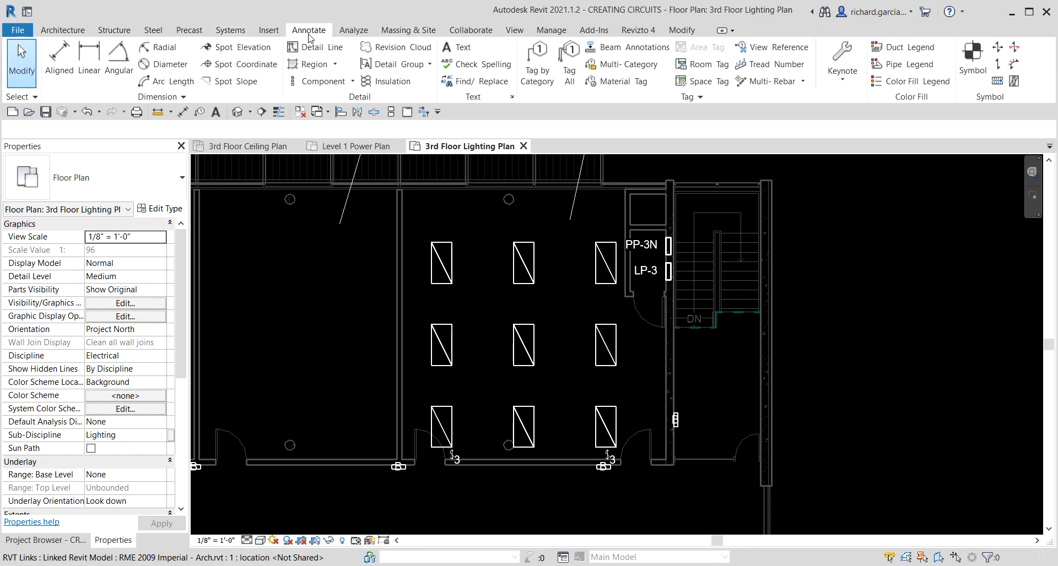
left_click(200, 113)
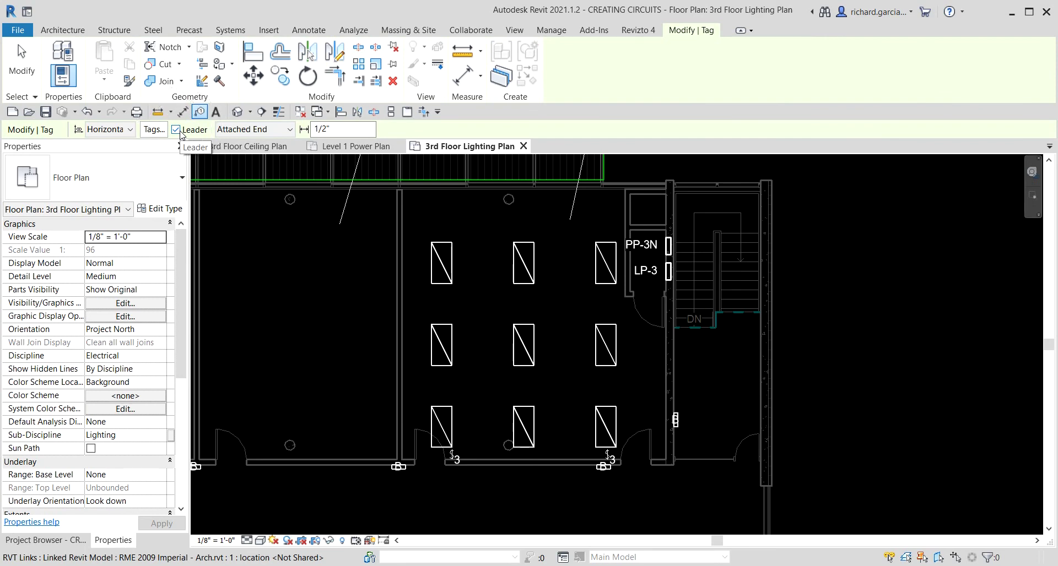
left_click(176, 129)
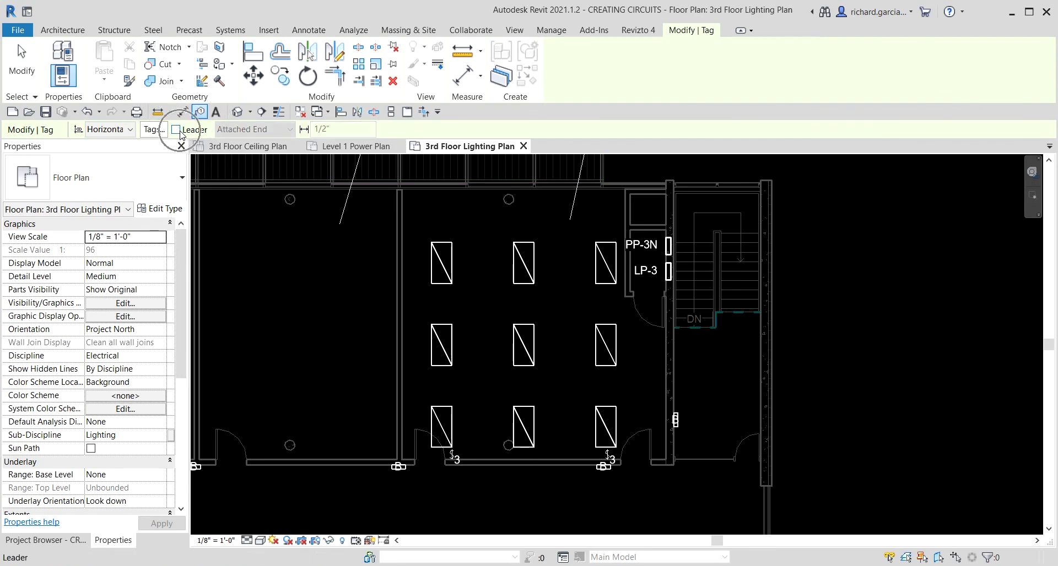
left_click(447, 269)
left_click(529, 270)
left_click(602, 256)
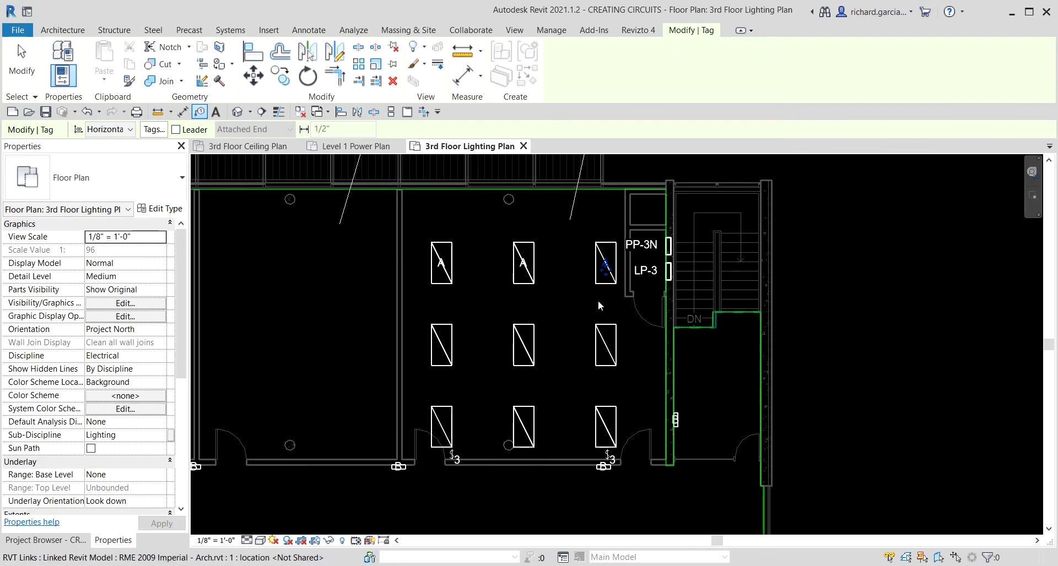
Tag the six lighting fixtures in the middle and lower rows of Classroom 5 and end the tagging command.
left_click(603, 341)
left_click(524, 343)
left_click(442, 346)
left_click(449, 416)
left_click(524, 435)
left_click(609, 423)
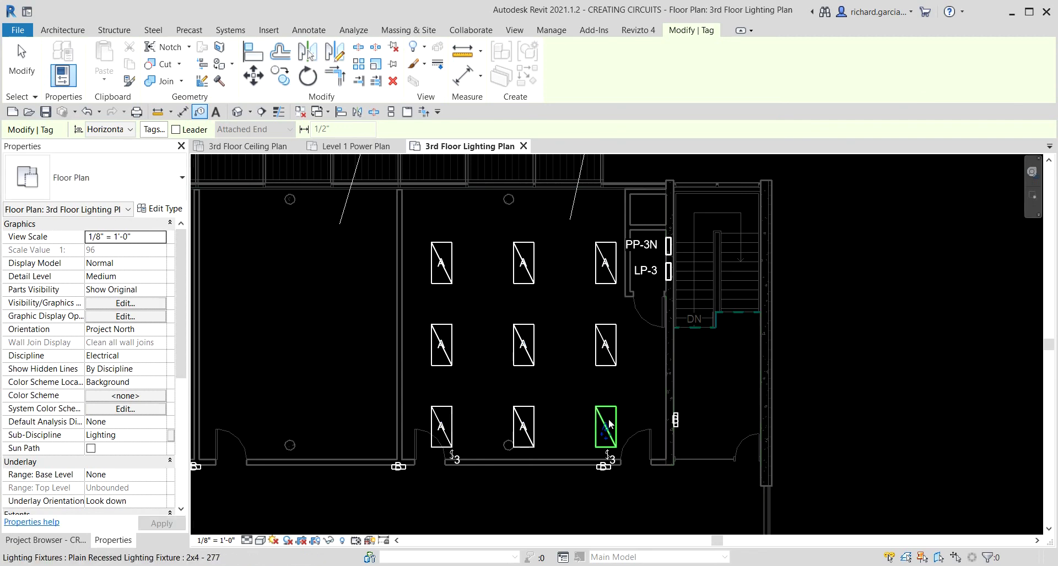
scroll(628, 419, "up", 4)
middle_click_drag(647, 413, 734, 368)
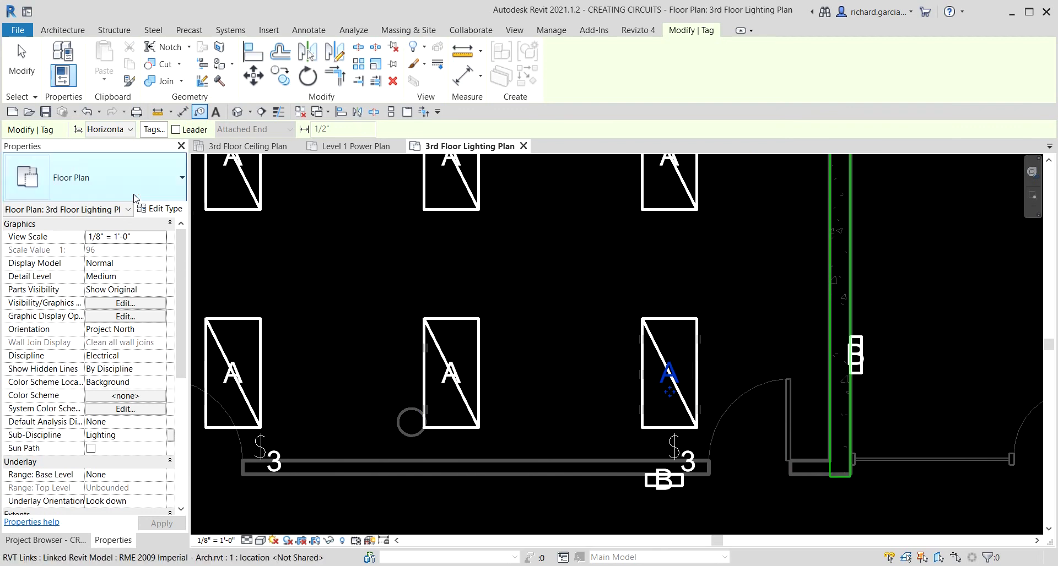
left_click(22, 64)
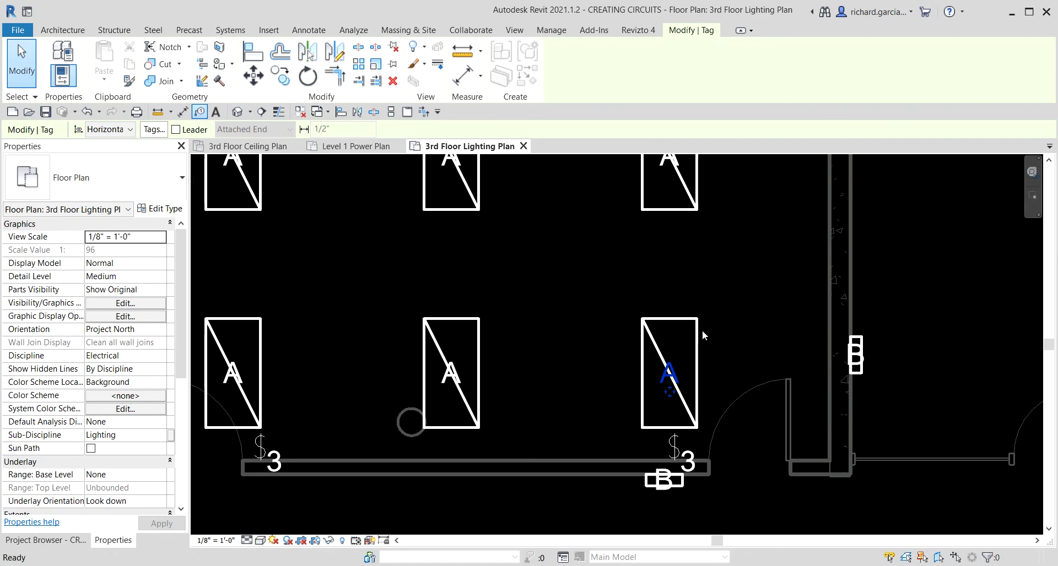
key("Escape")
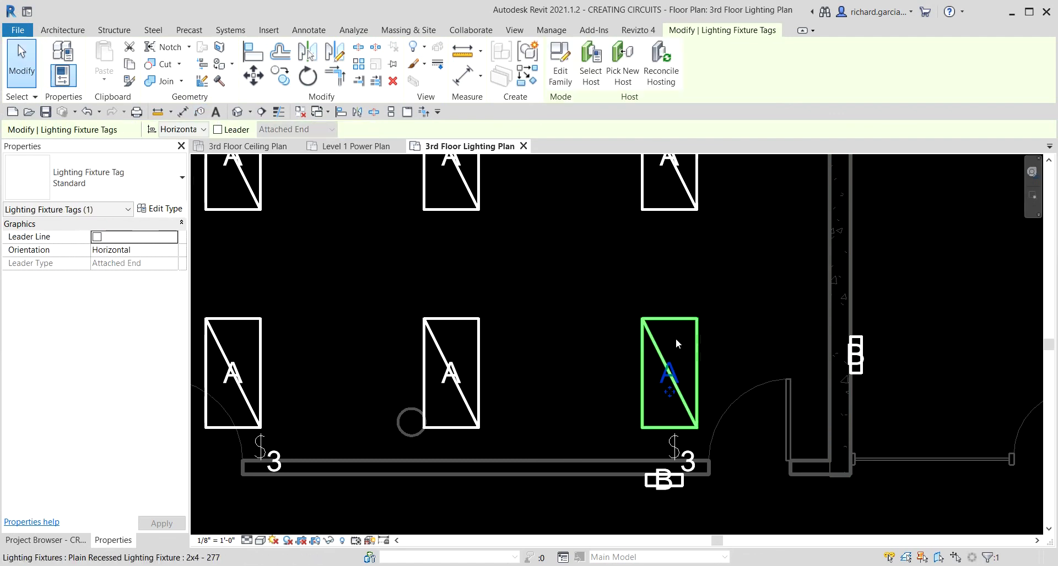
scroll(675, 338, "down", 3)
middle_click_drag(588, 306, 657, 250)
scroll(657, 250, "up", 2)
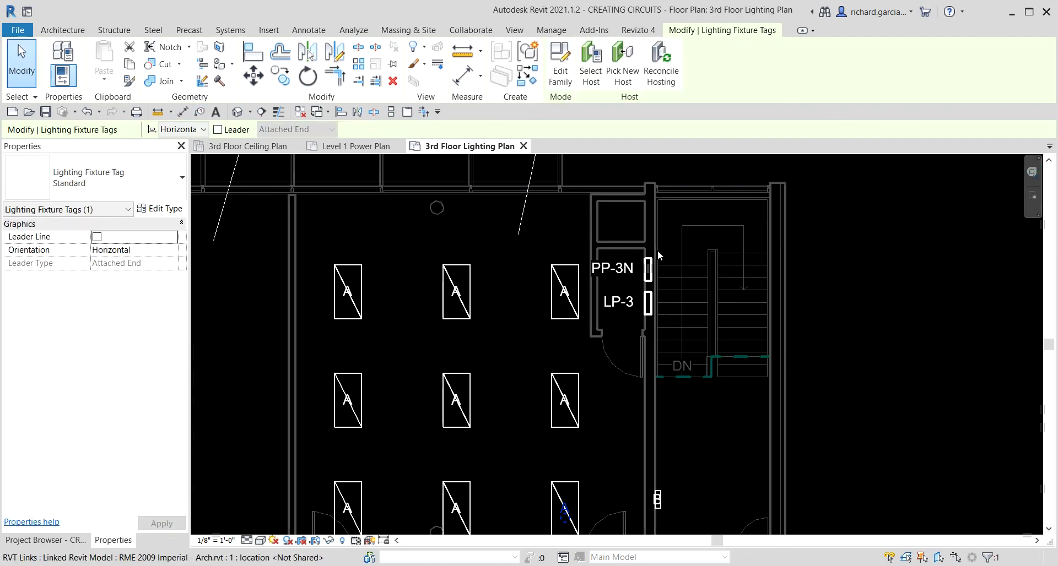
Create a panel schedule for panel LP-3 using the default template.
left_click(649, 301)
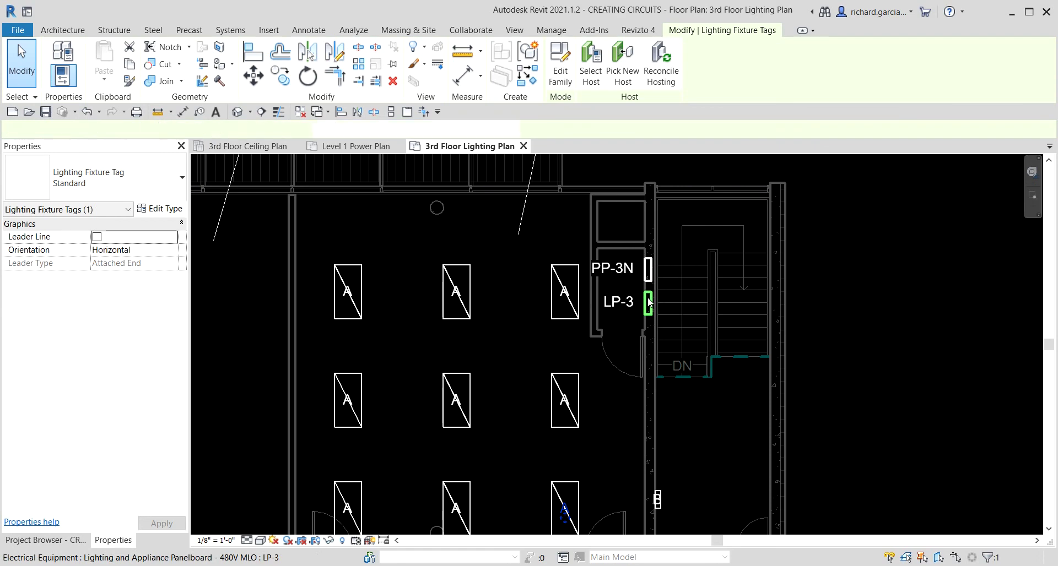
left_click(649, 300)
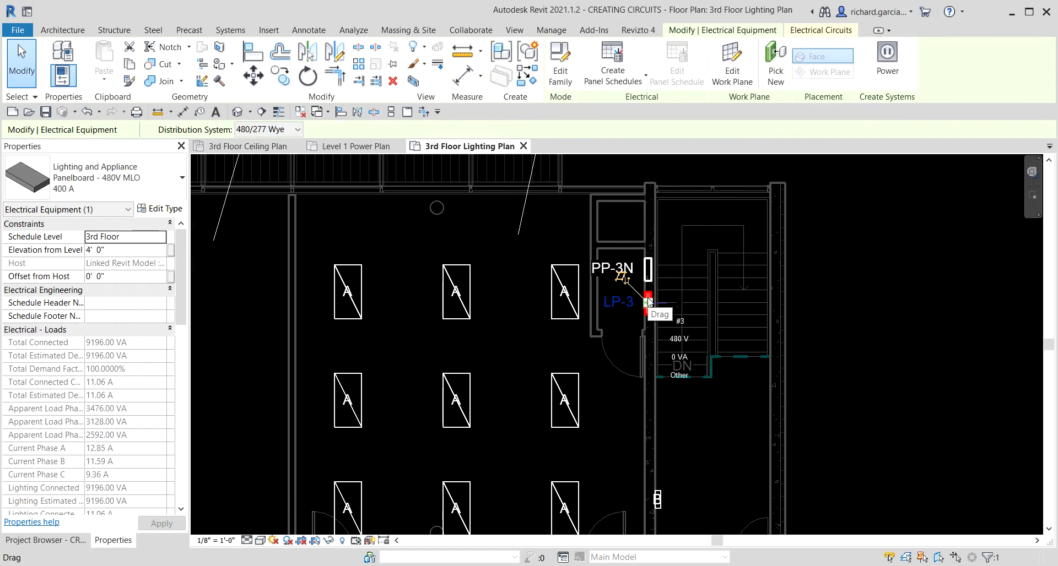
left_click(619, 84)
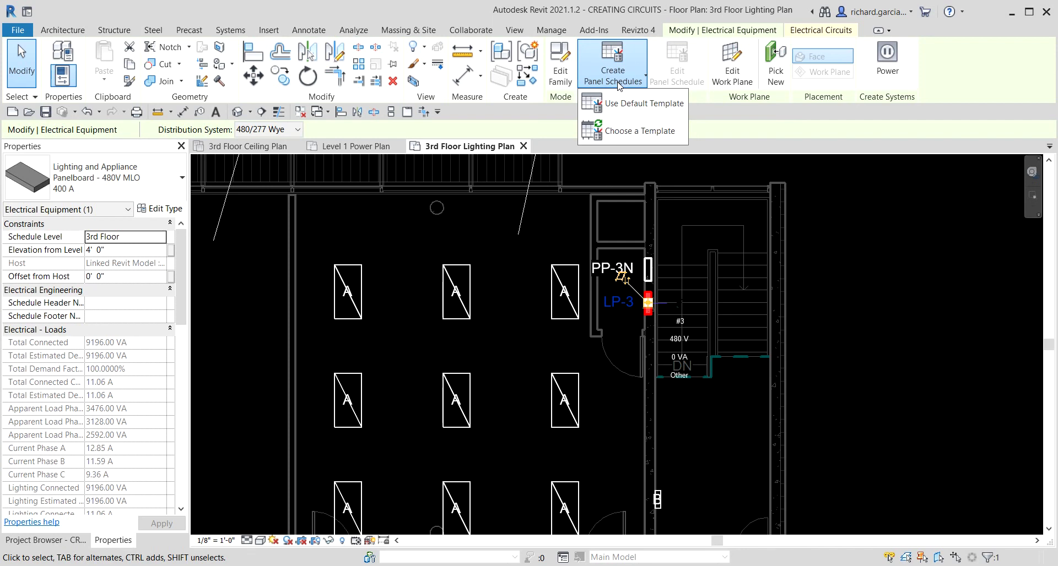
left_click(648, 116)
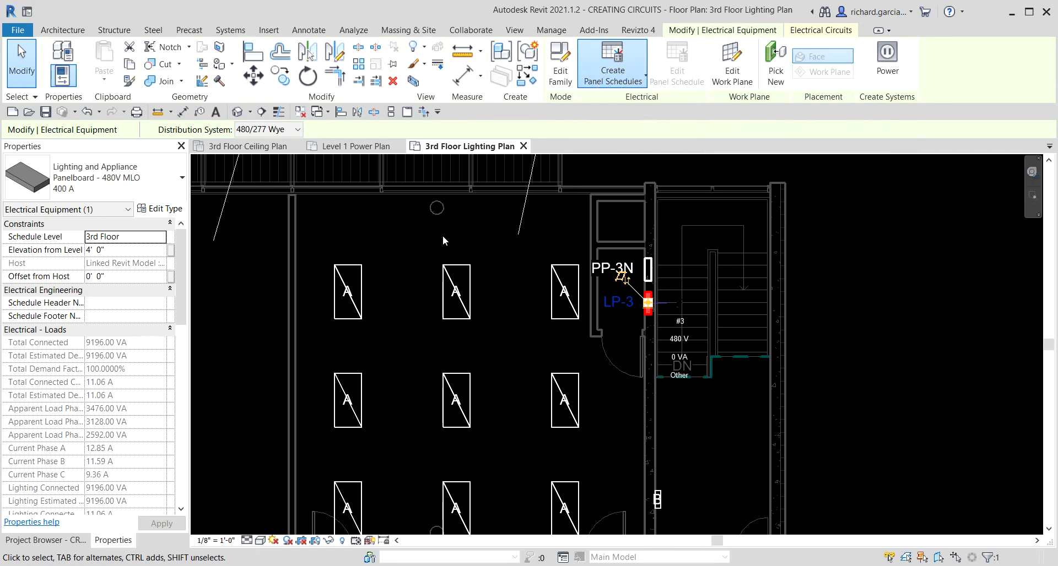
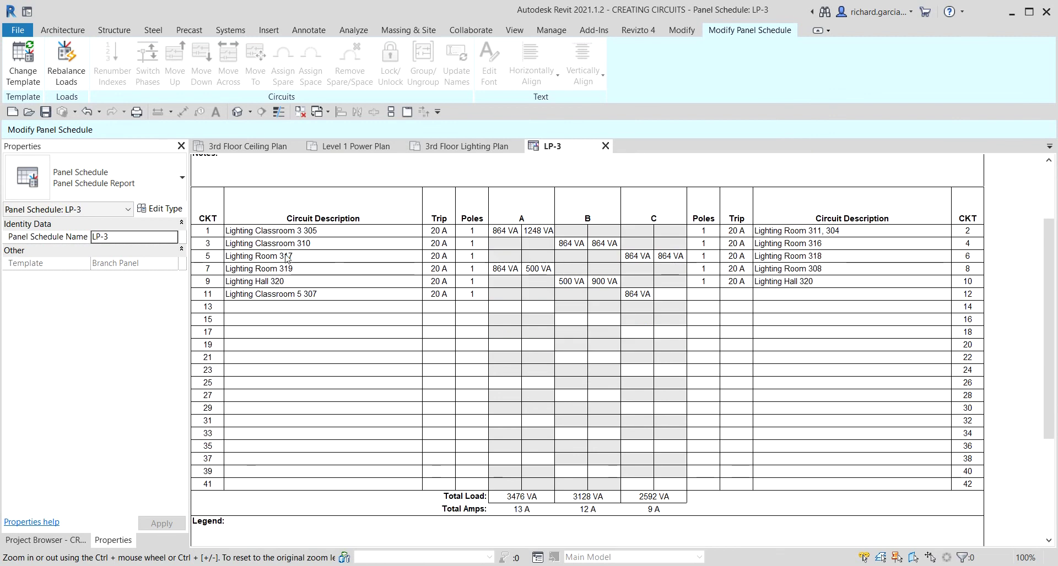
Review the circuit descriptions in the LP-3 schedule, including the entry for Lighting Classroom 5 307.
left_click(279, 243)
left_click(302, 307)
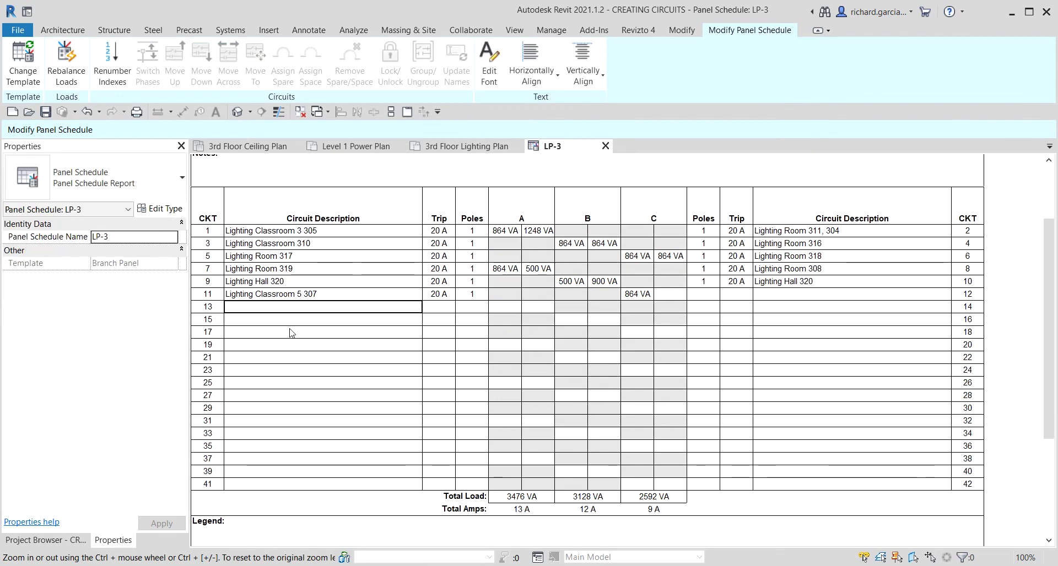
left_click(275, 295)
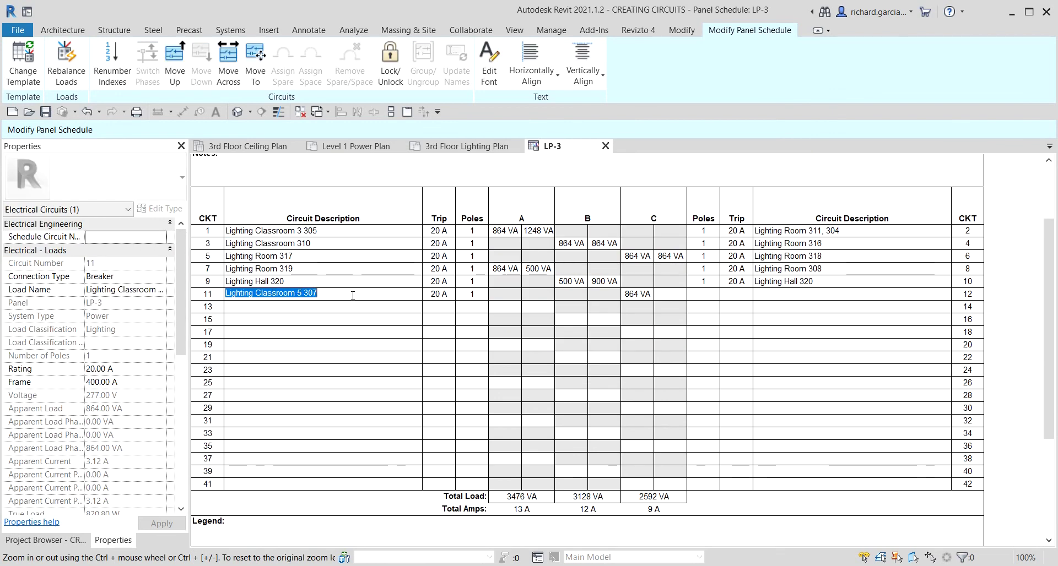
scroll(375, 278, "up", 4)
scroll(401, 259, "down", 6)
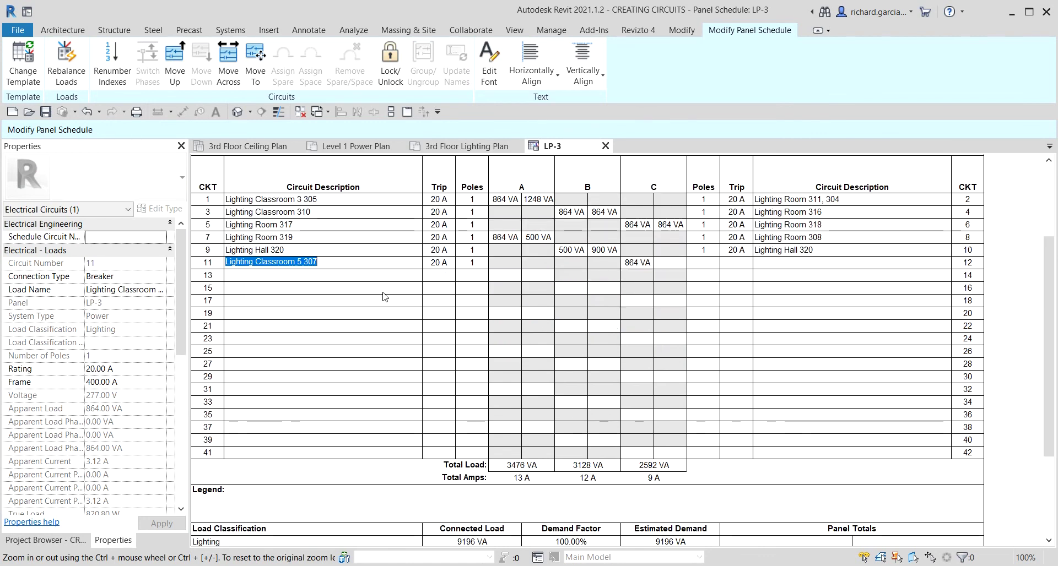
scroll(382, 293, "up", 1)
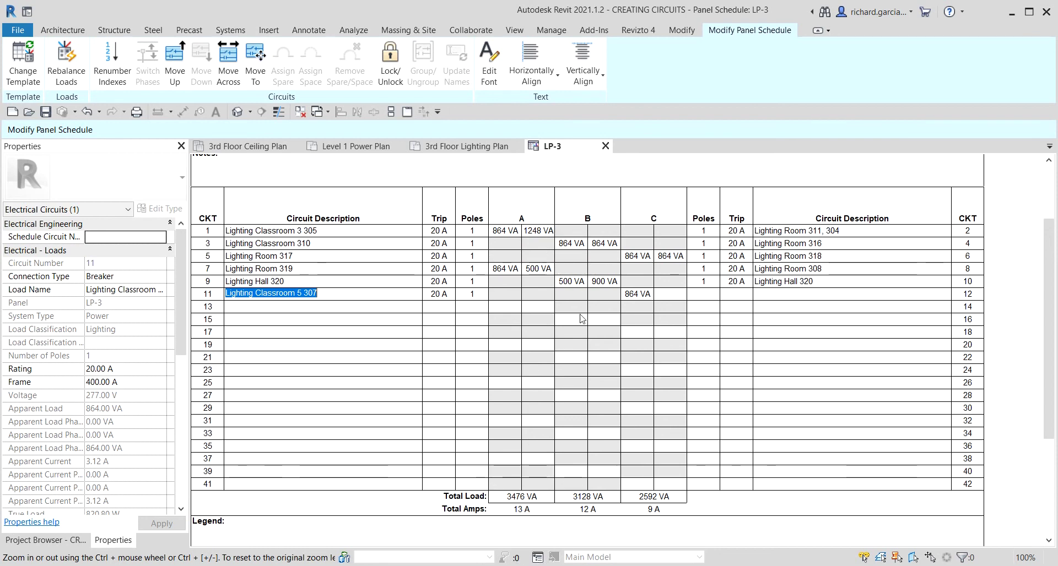
Check the loads on phases A, B and C of LP-3 and rebalance them.
left_click(655, 229)
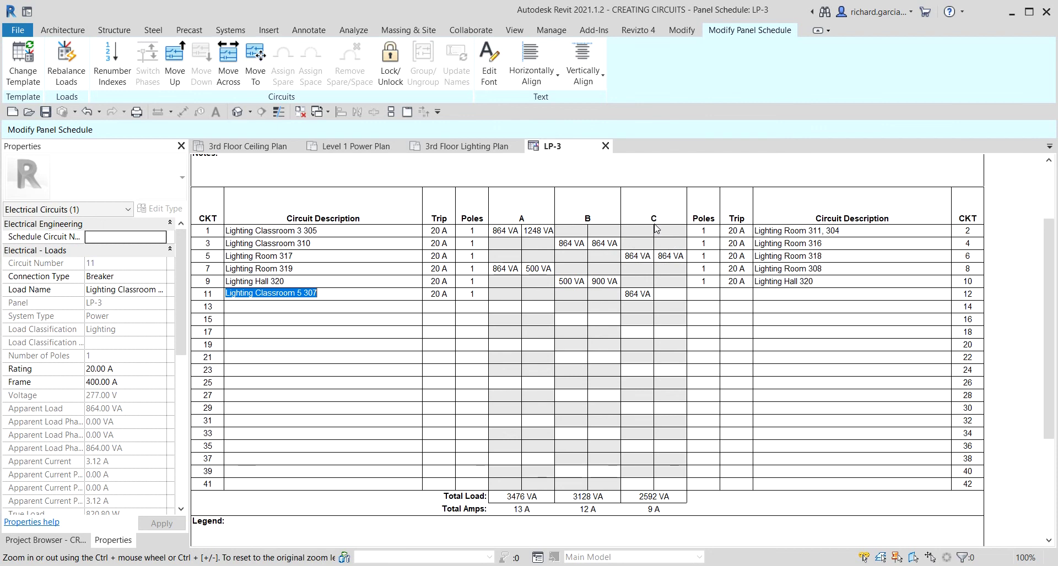
left_click(656, 525)
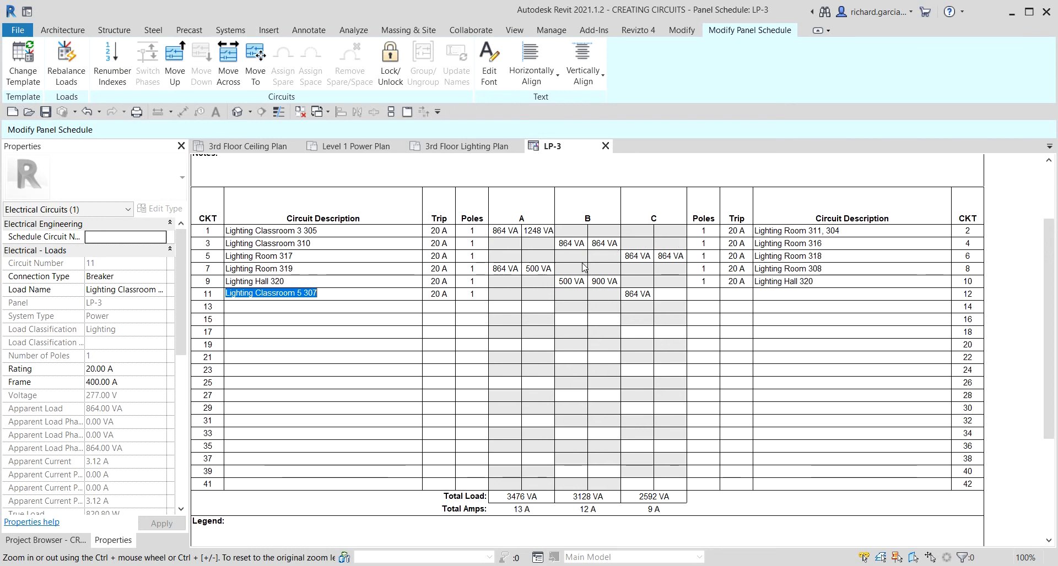
left_click(66, 63)
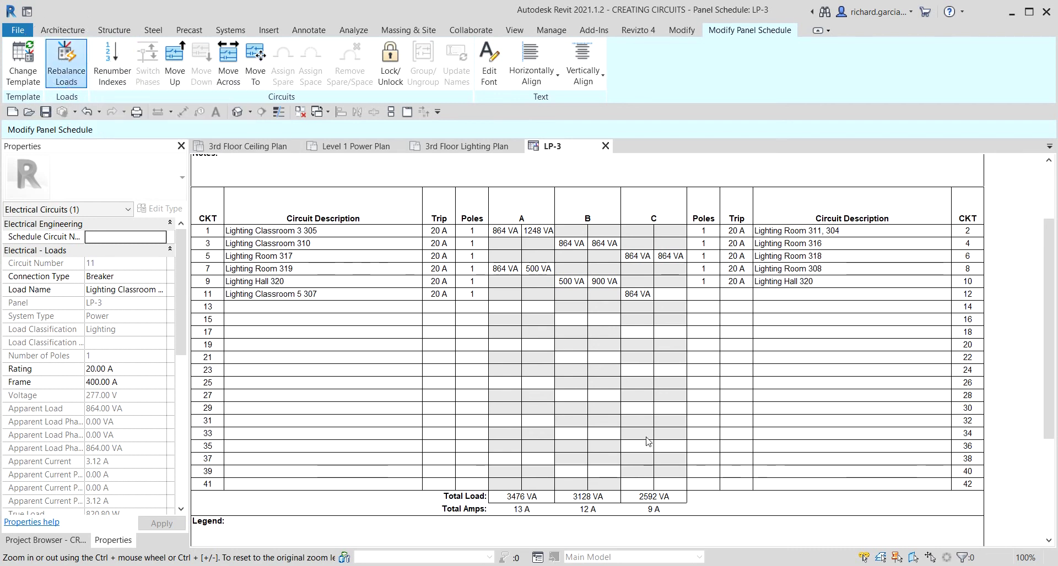
left_click(616, 526)
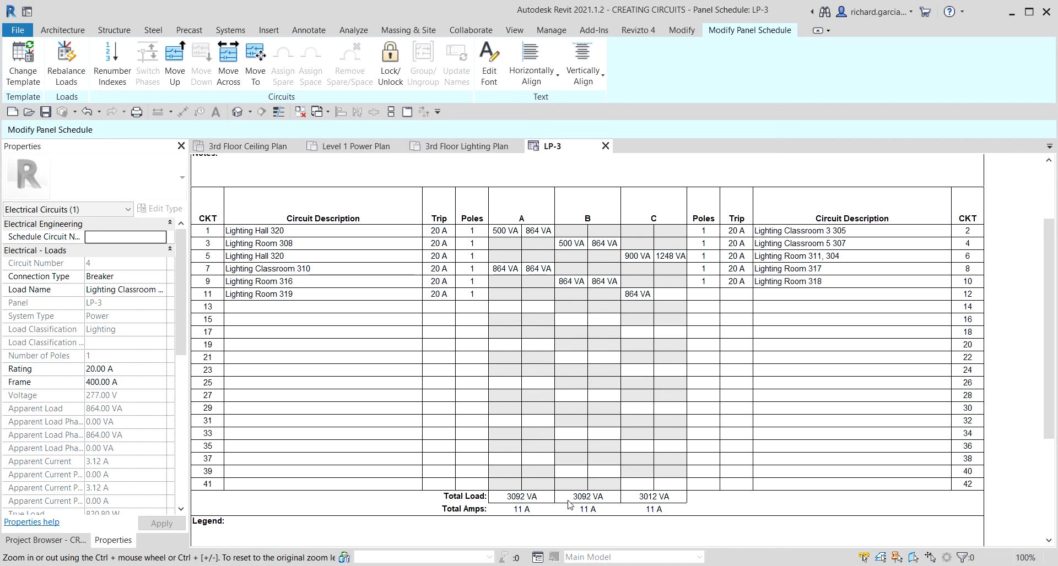
Open the Level 1 Power Plan and examine the existing receptacle wiring and the rooms around Storage 104 and Mech 107.
left_click(353, 146)
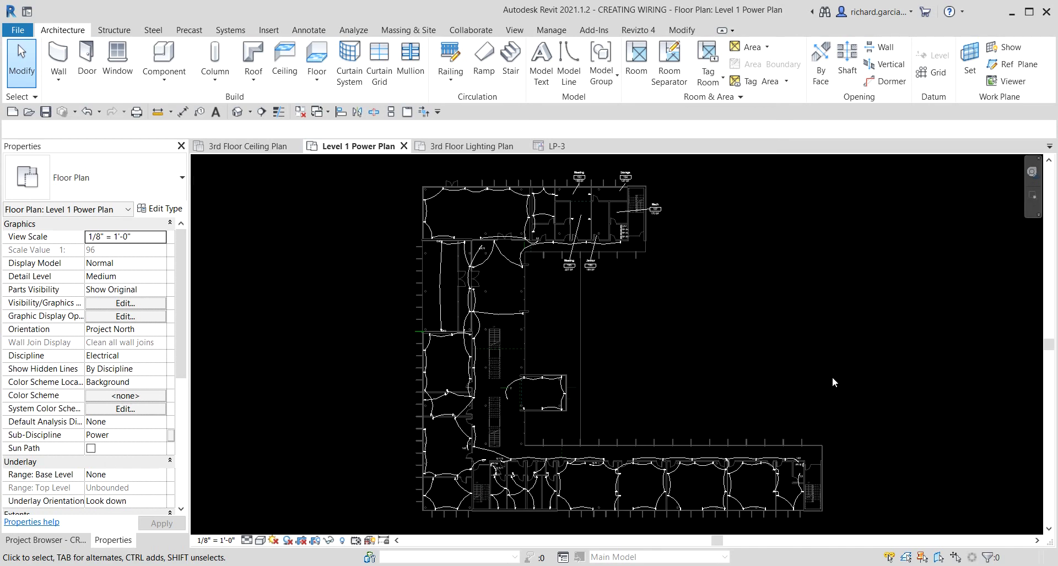
scroll(617, 220, "up", 5)
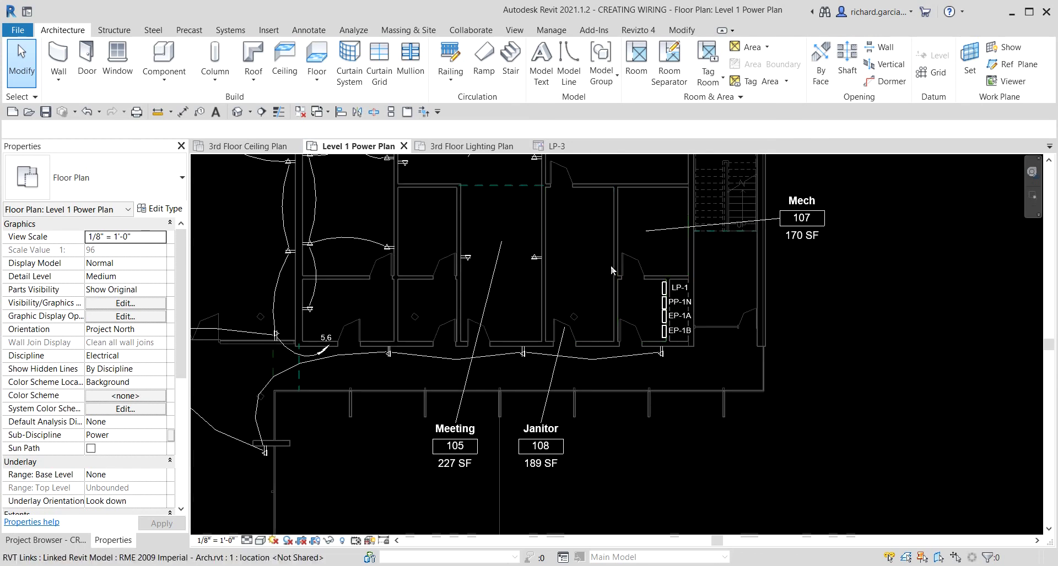
scroll(551, 287, "down", 5)
middle_click_drag(496, 309, 419, 364)
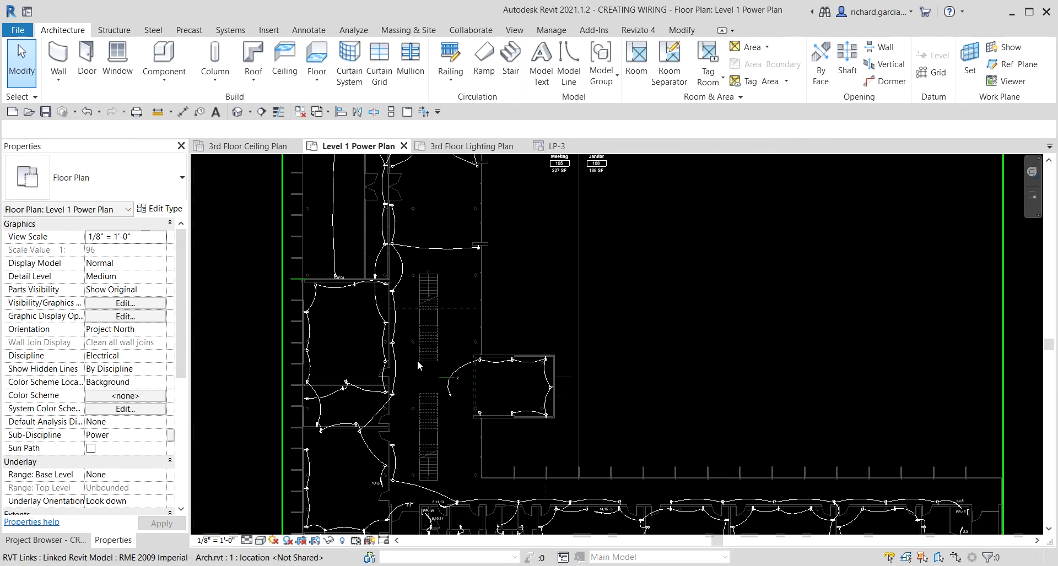
scroll(419, 365, "down", 3)
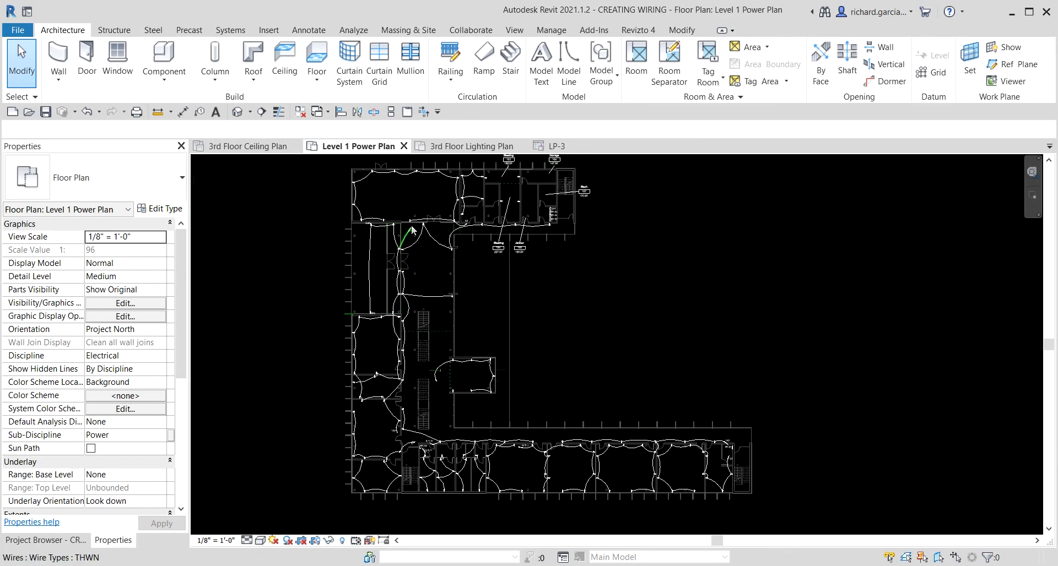
scroll(412, 230, "up", 5)
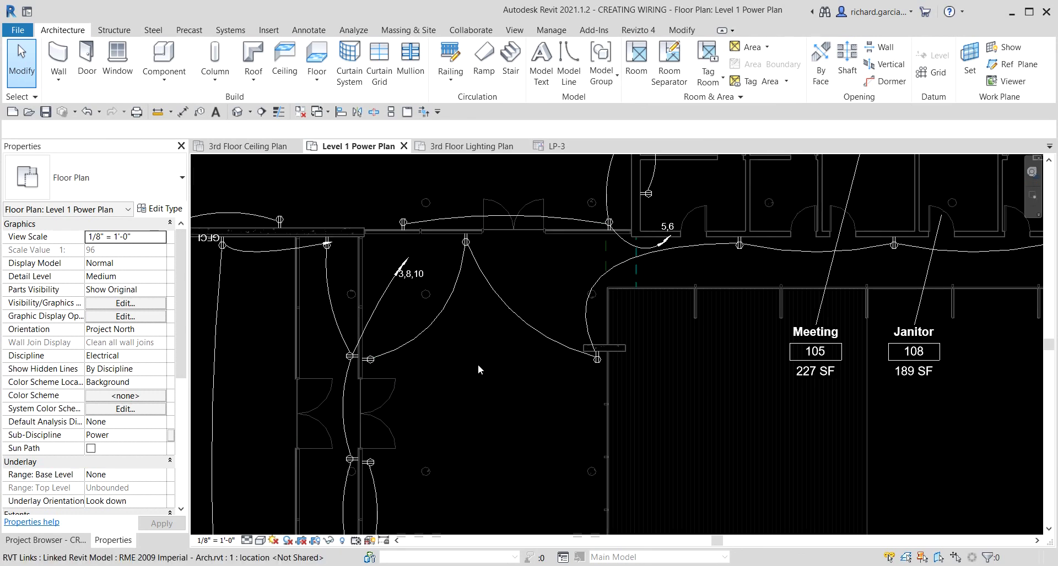
scroll(480, 363, "down", 1)
middle_click_drag(480, 363, 419, 308)
scroll(418, 308, "down", 2)
middle_click_drag(870, 364, 637, 277)
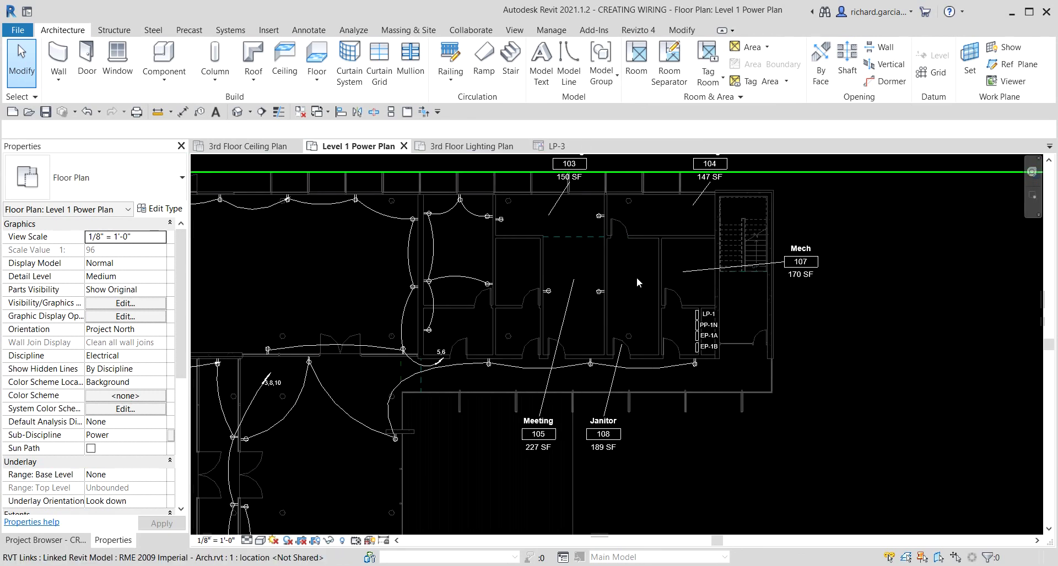
scroll(639, 276, "up", 2)
scroll(720, 275, "down", 1)
middle_click_drag(720, 275, 550, 327)
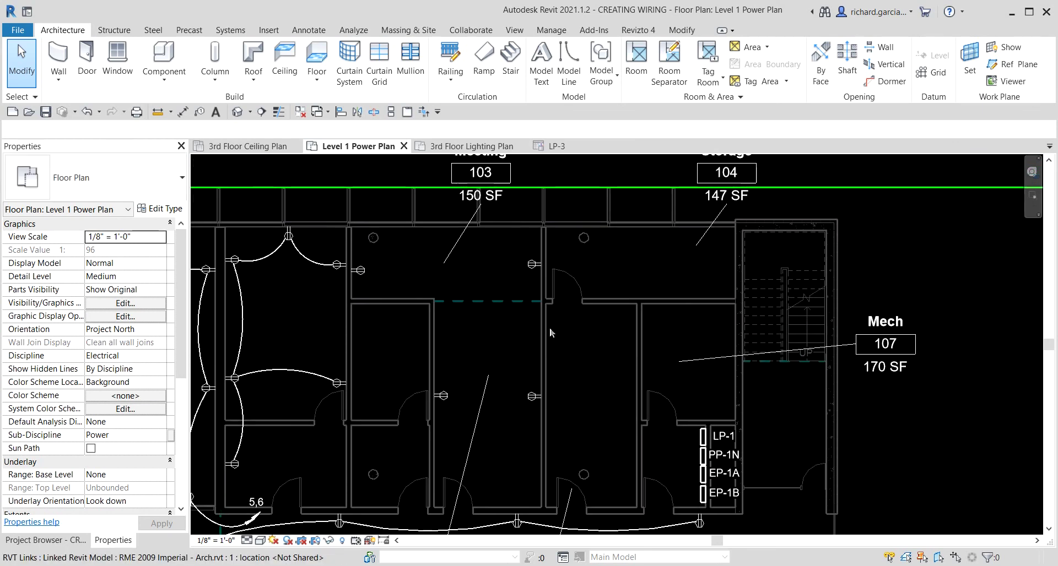
middle_click_drag(672, 324, 639, 287)
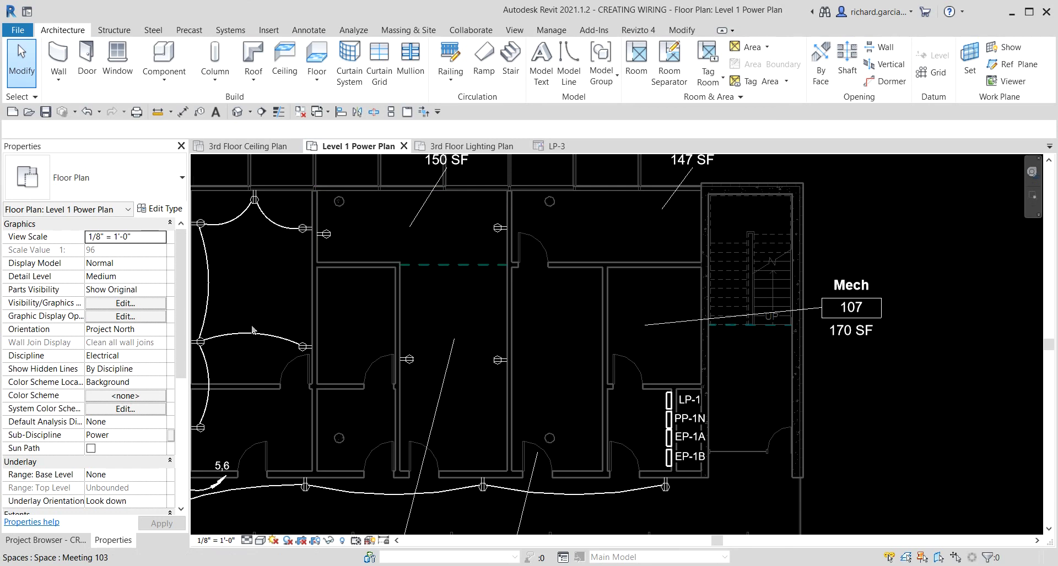
Place two Standard Duplex Receptacles on vertical faces in Storage 104, one on the south wall and one on the east wall.
left_click(229, 31)
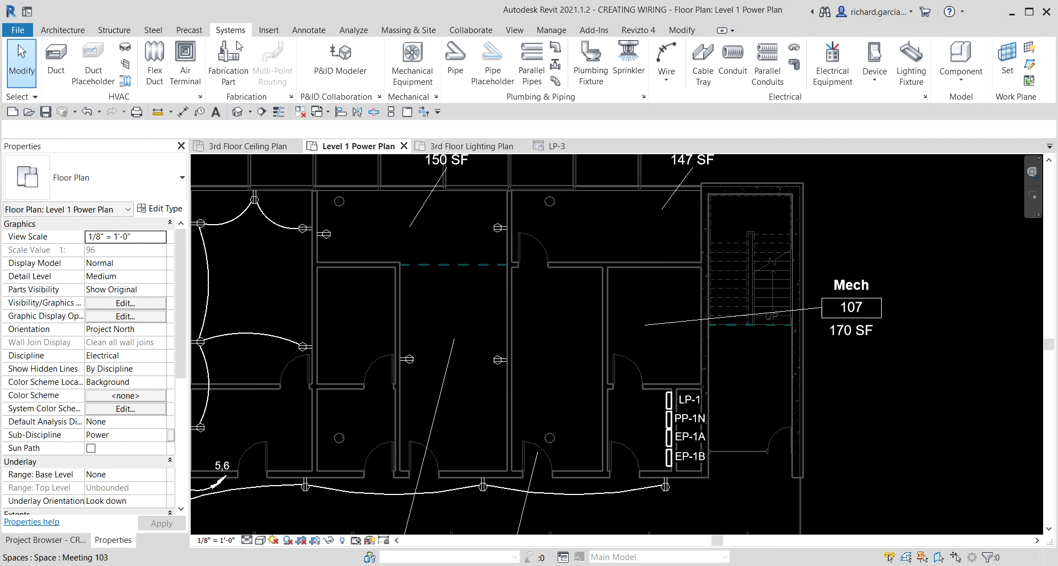
left_click(873, 82)
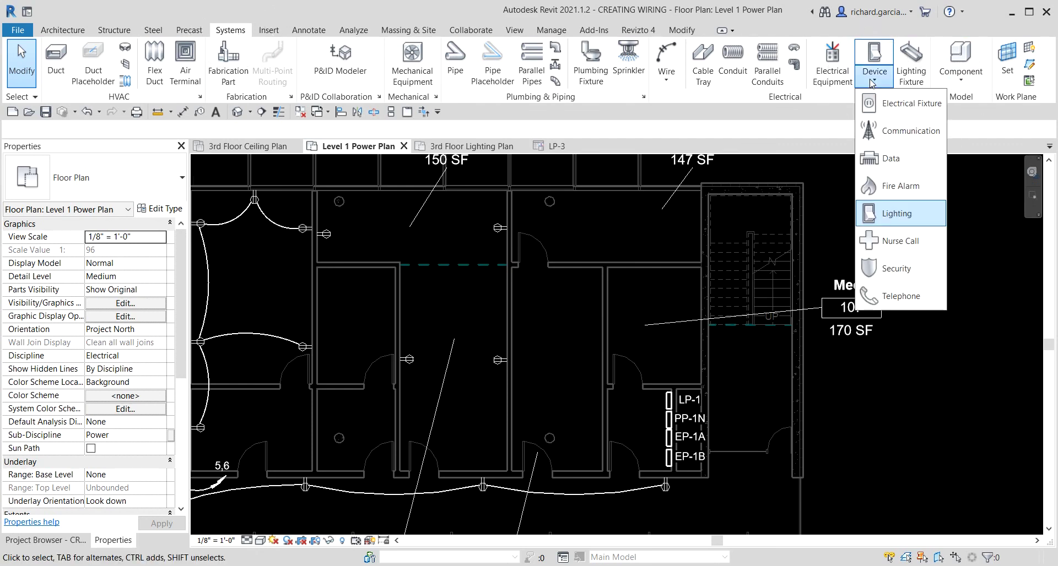
left_click(900, 104)
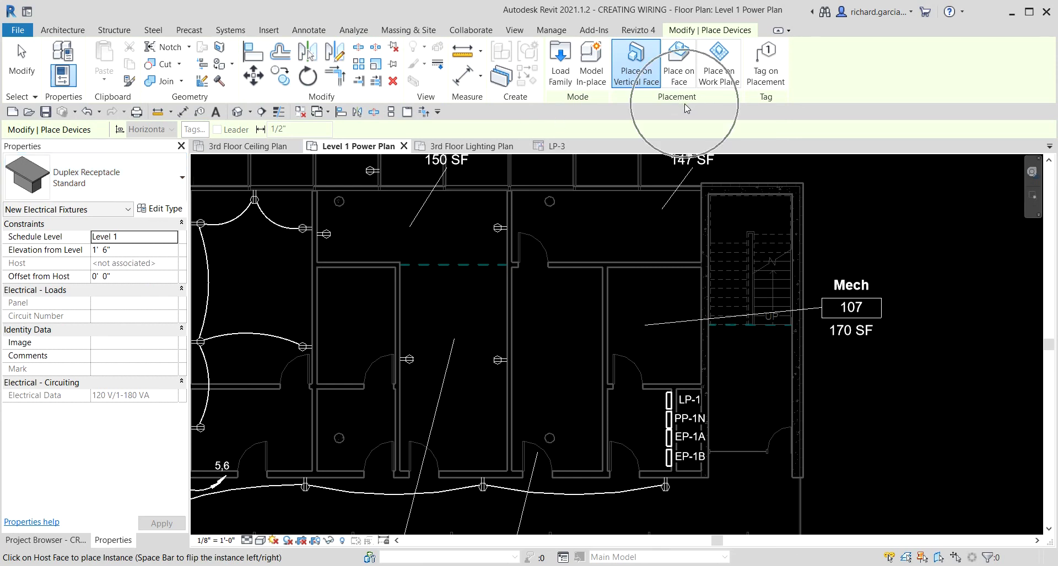
left_click(640, 84)
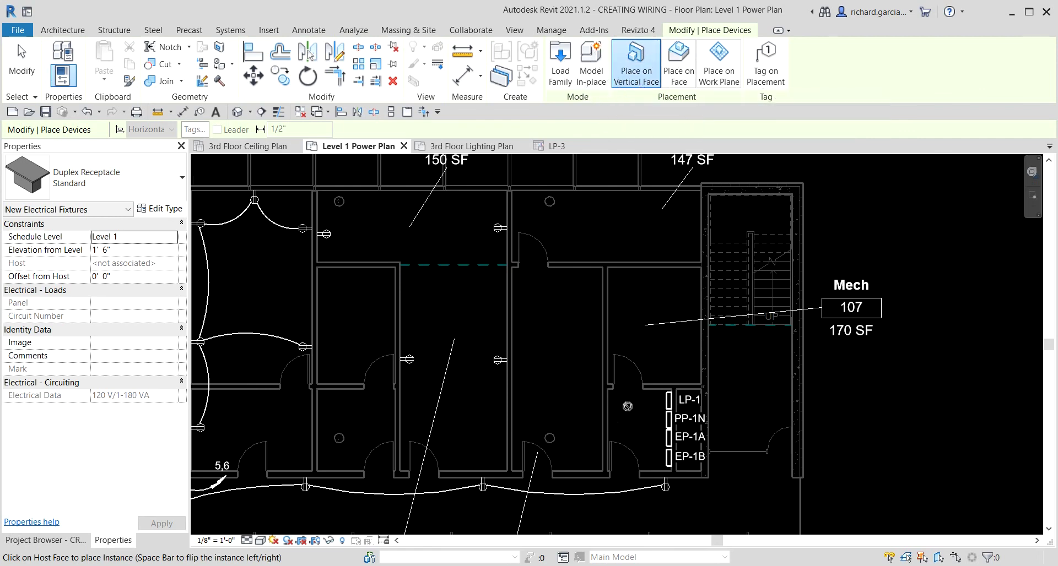
scroll(634, 273, "up", 4)
middle_click_drag(635, 275, 589, 348)
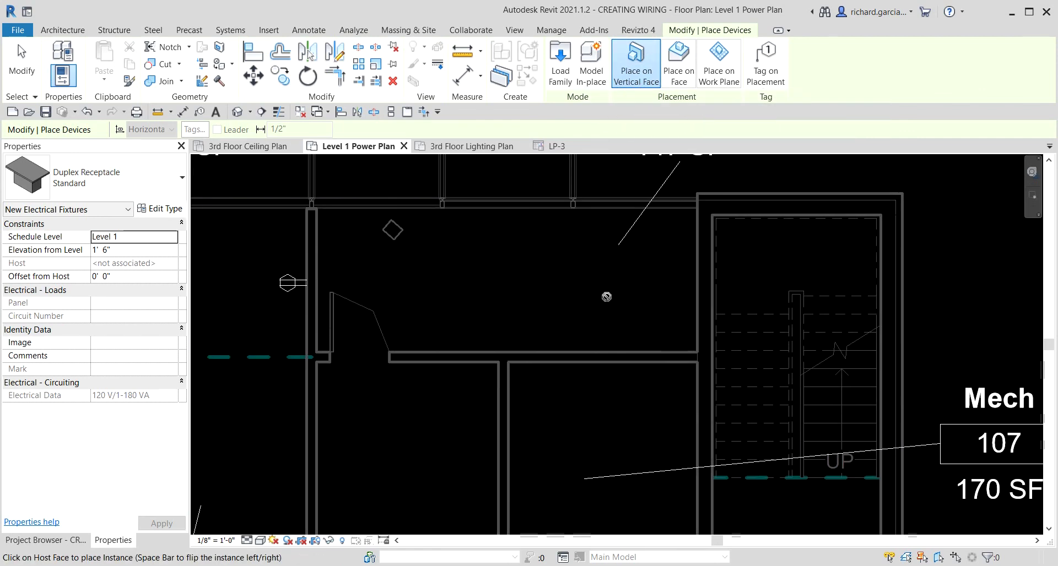
left_click(599, 349)
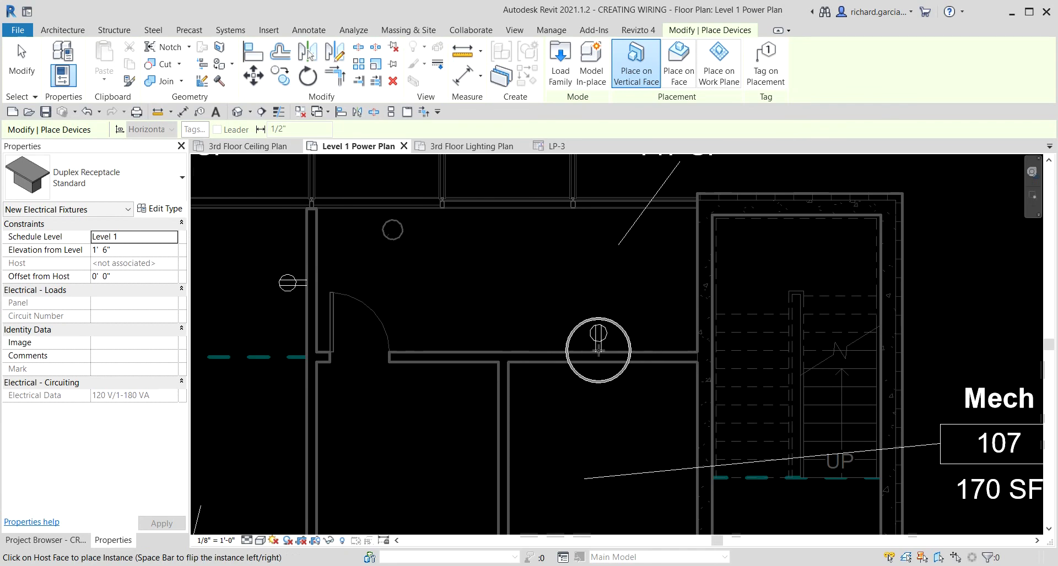
left_click(575, 353)
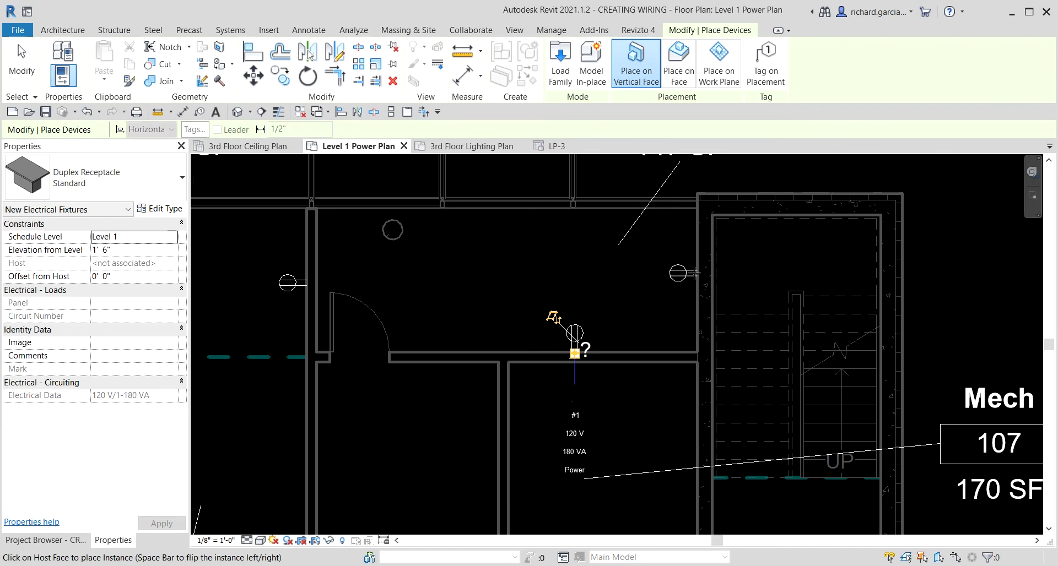
left_click(687, 279)
Place duplex receptacles on the east and west walls of both Mech 107 and Janitor 108.
middle_click_drag(669, 346, 675, 128)
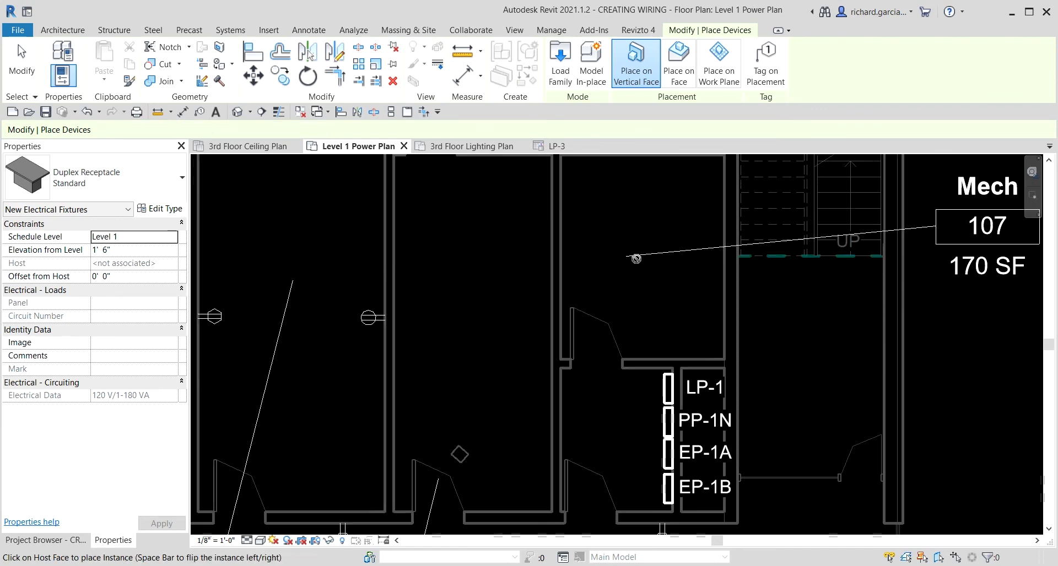
middle_click_drag(568, 254, 568, 309)
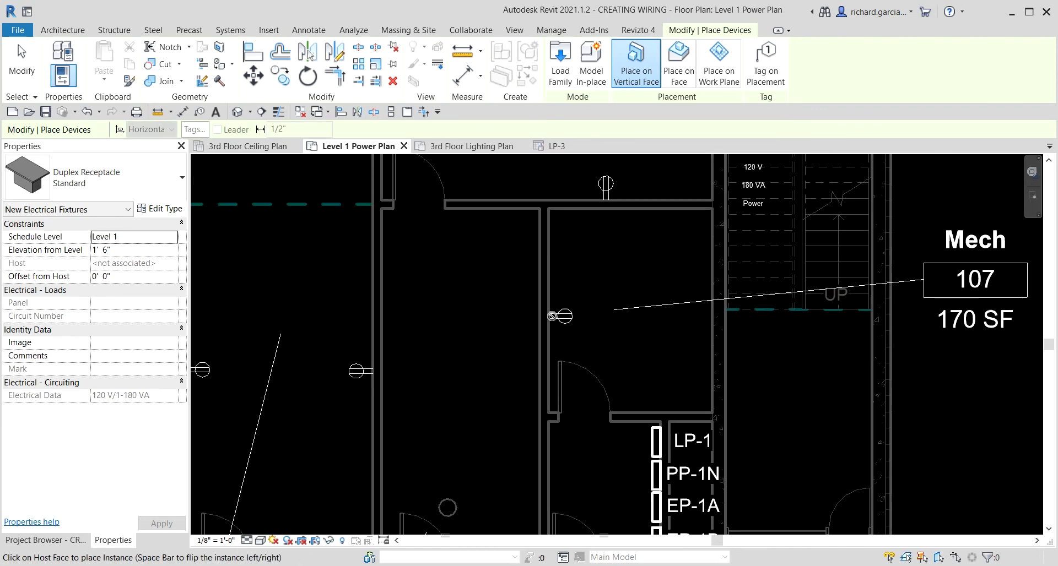
left_click(551, 317)
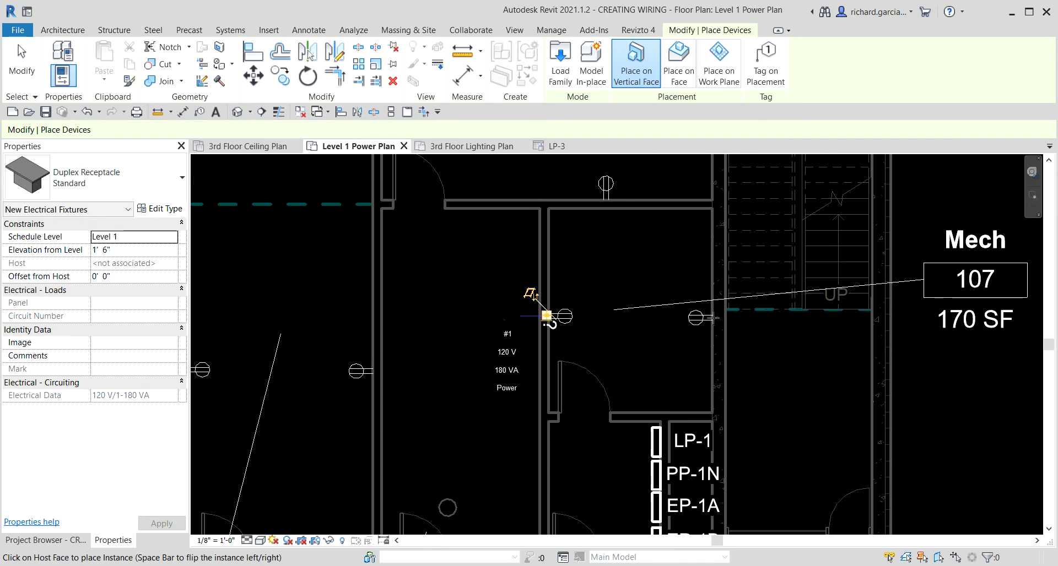
middle_click_drag(682, 308, 771, 211)
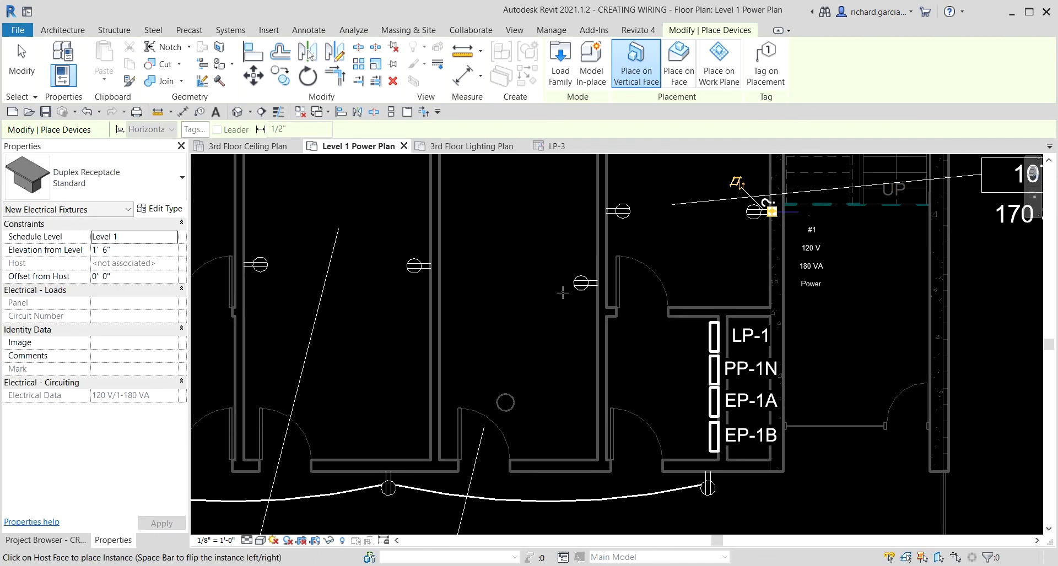
left_click(772, 211)
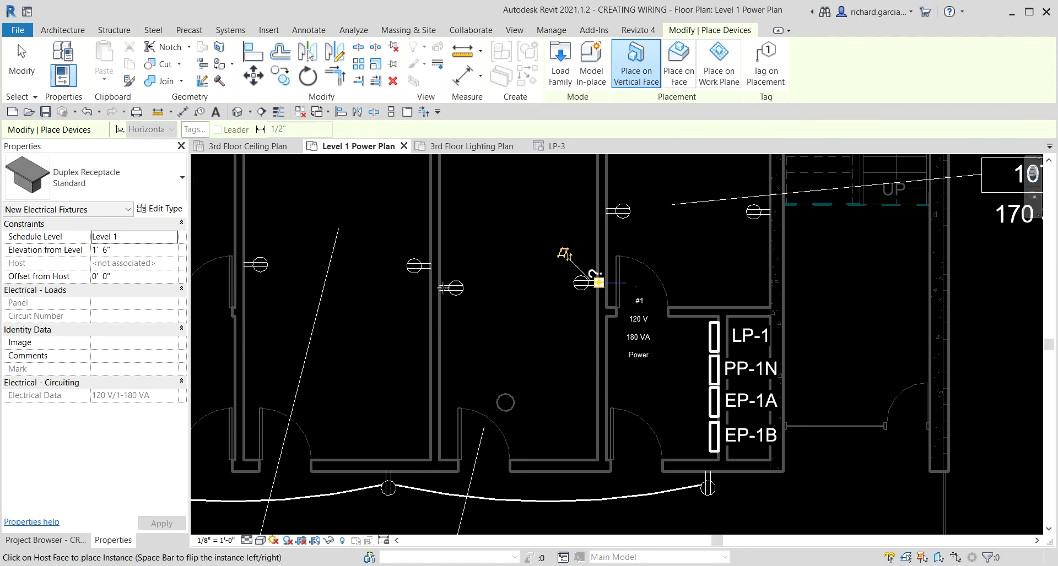
left_click(597, 281)
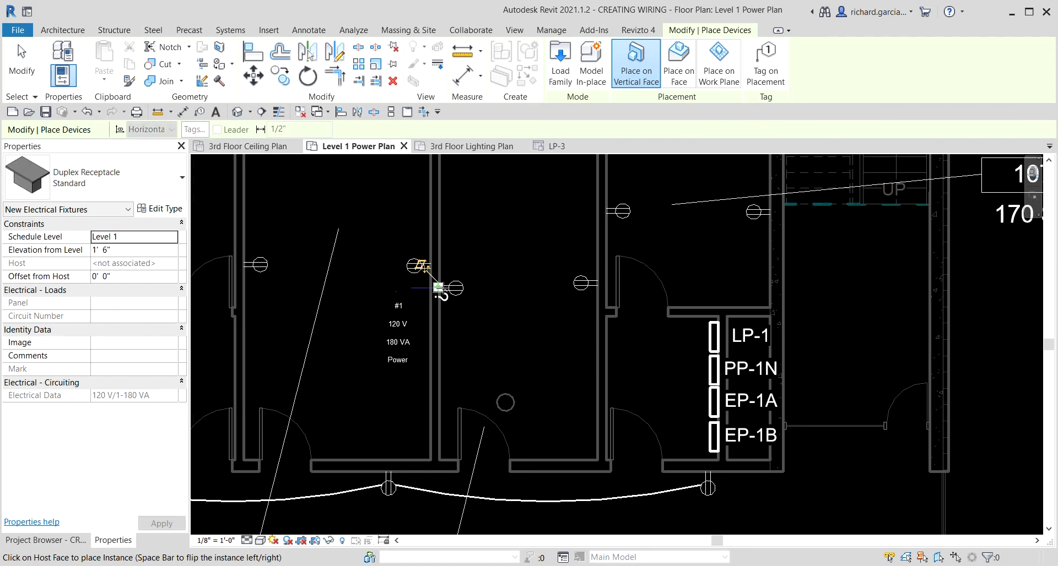
scroll(614, 321, "down", 2)
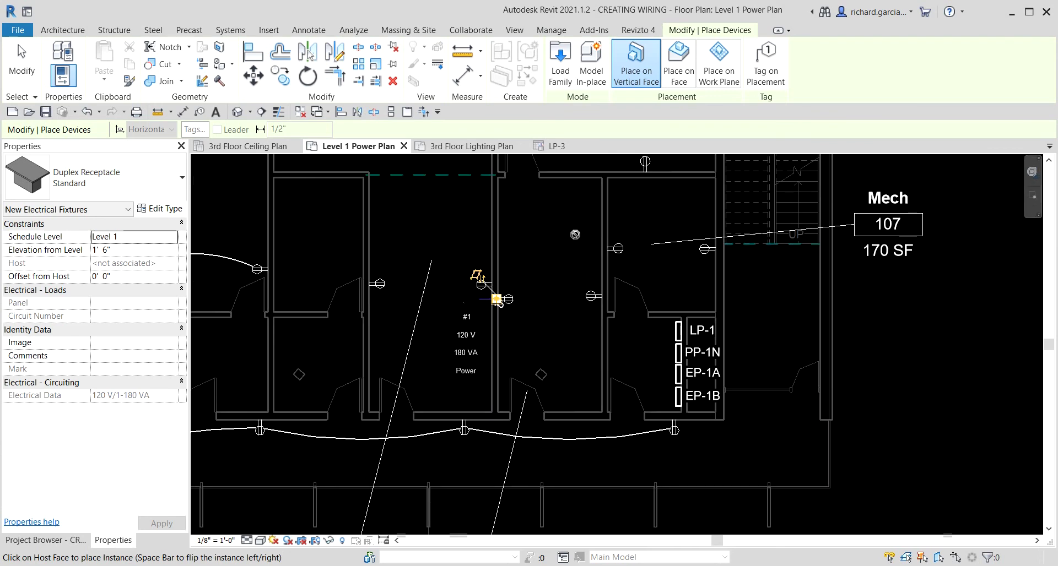
Create a power circuit starting from the duplex receptacle on the south wall of Storage 104.
key("Escape")
key("Escape")
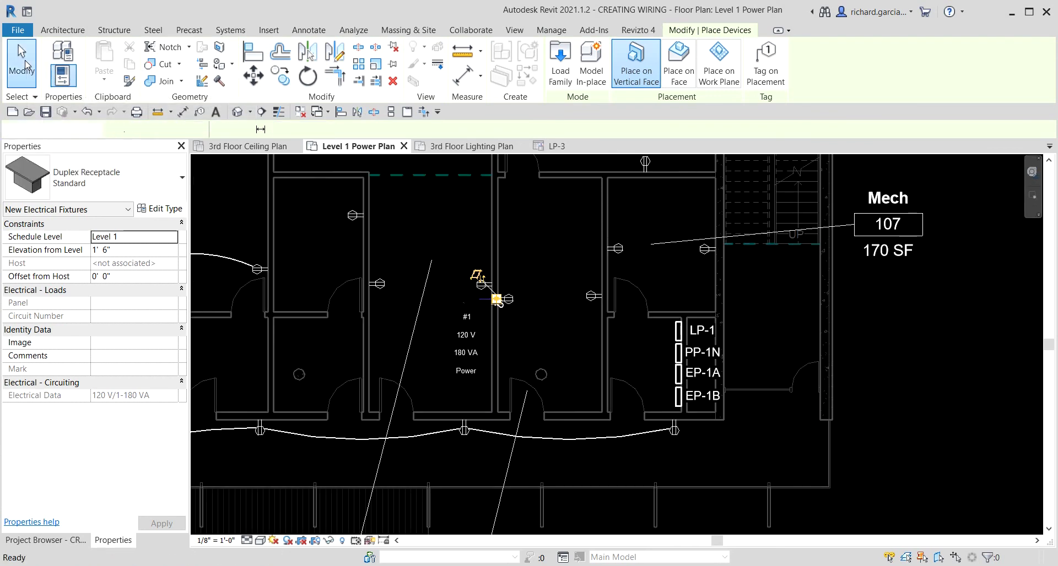
middle_click_drag(657, 266, 578, 311)
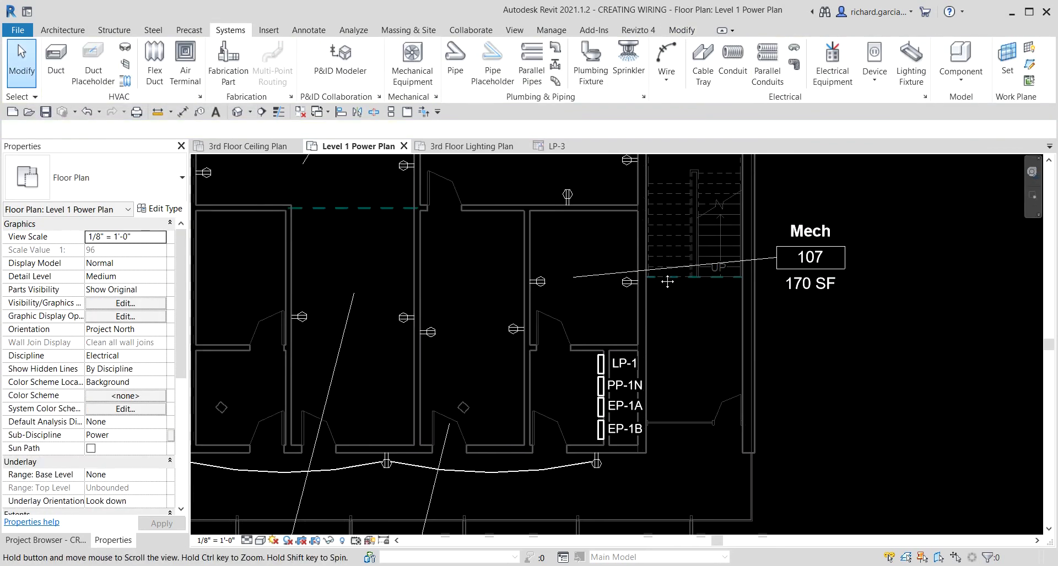
middle_click_drag(679, 261, 665, 287)
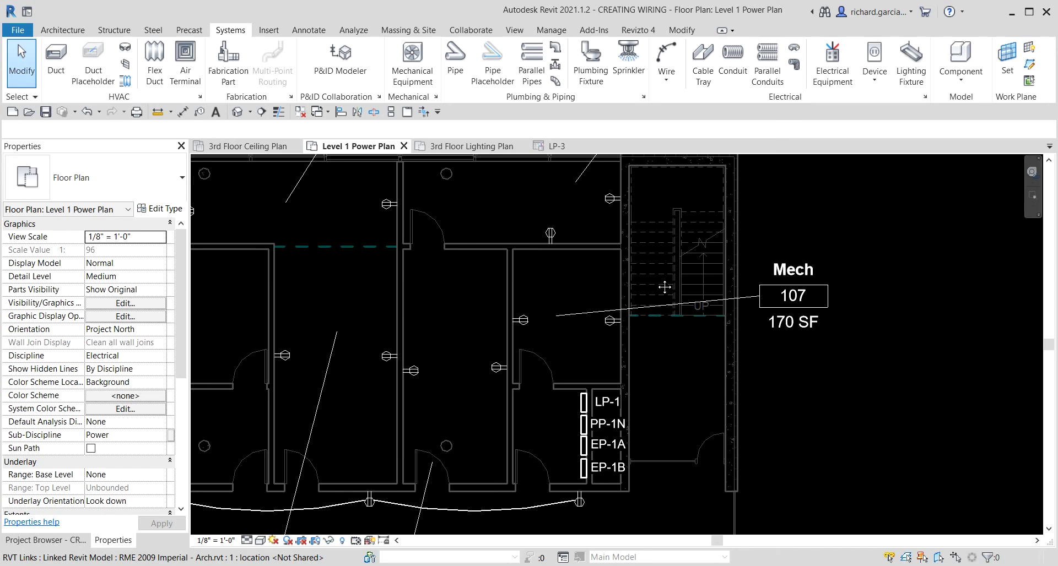
middle_click_drag(589, 268, 560, 279)
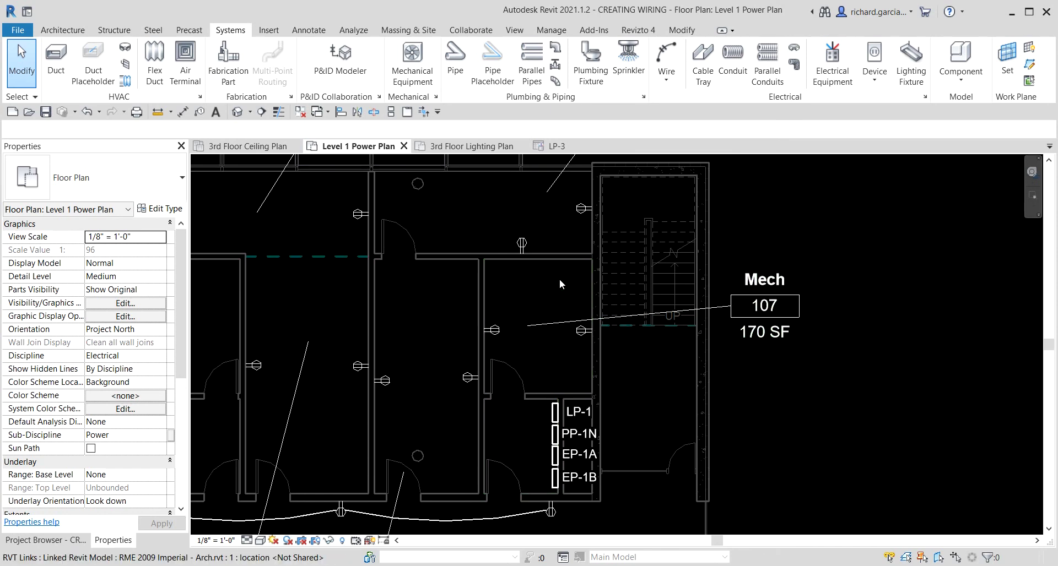
left_click(525, 247)
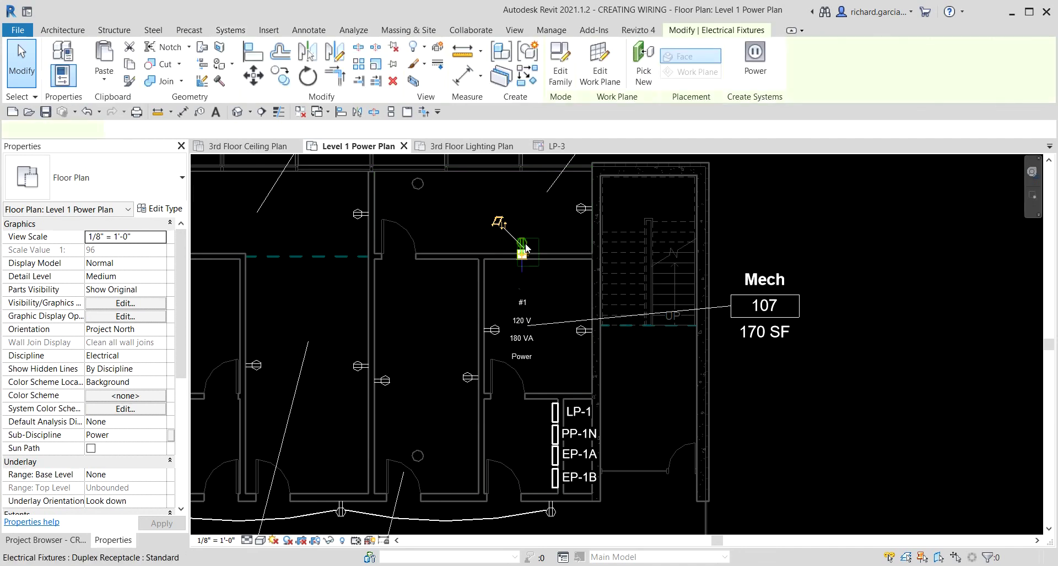
left_click(759, 57)
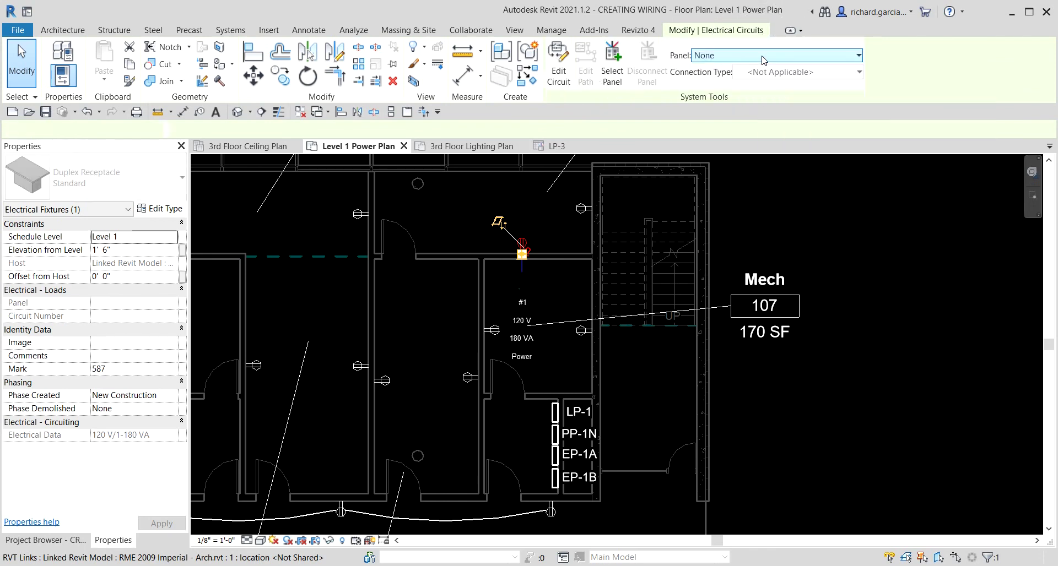
Add the east wall receptacle in Storage 104 and both Mech 107 receptacles to the new power circuit.
left_click(557, 61)
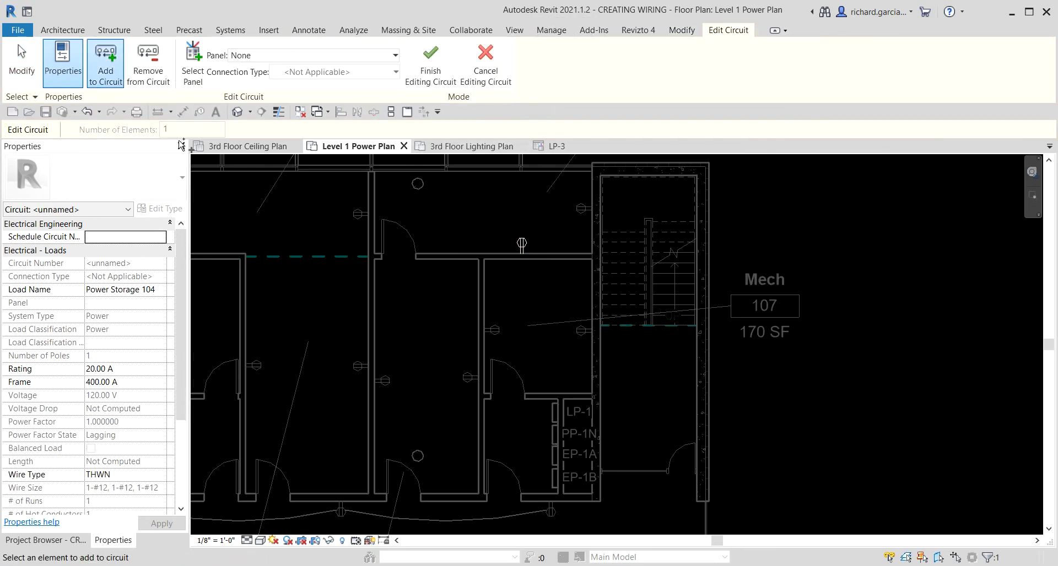
left_click(586, 214)
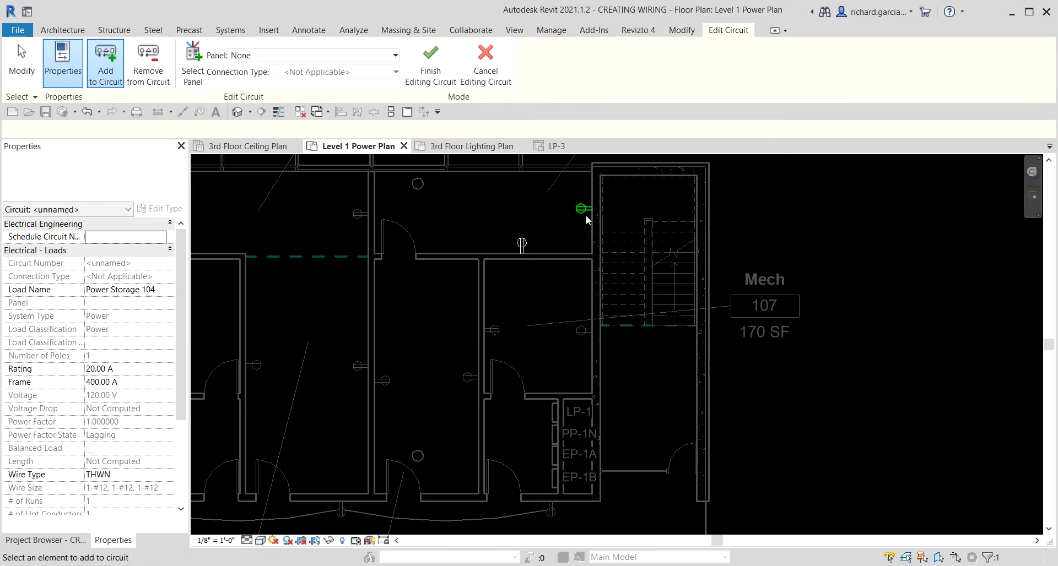
left_click(581, 331)
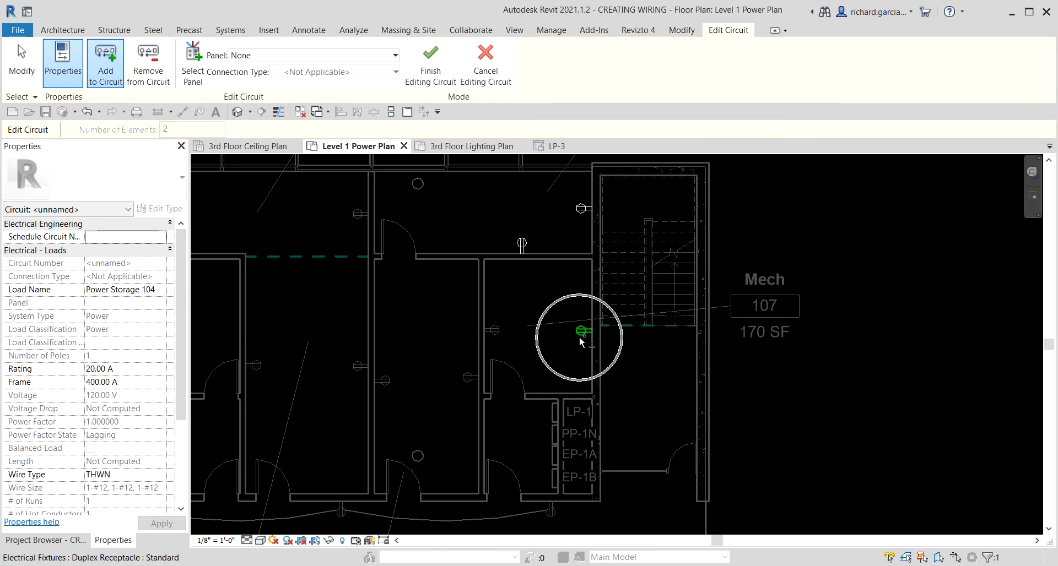
left_click(493, 332)
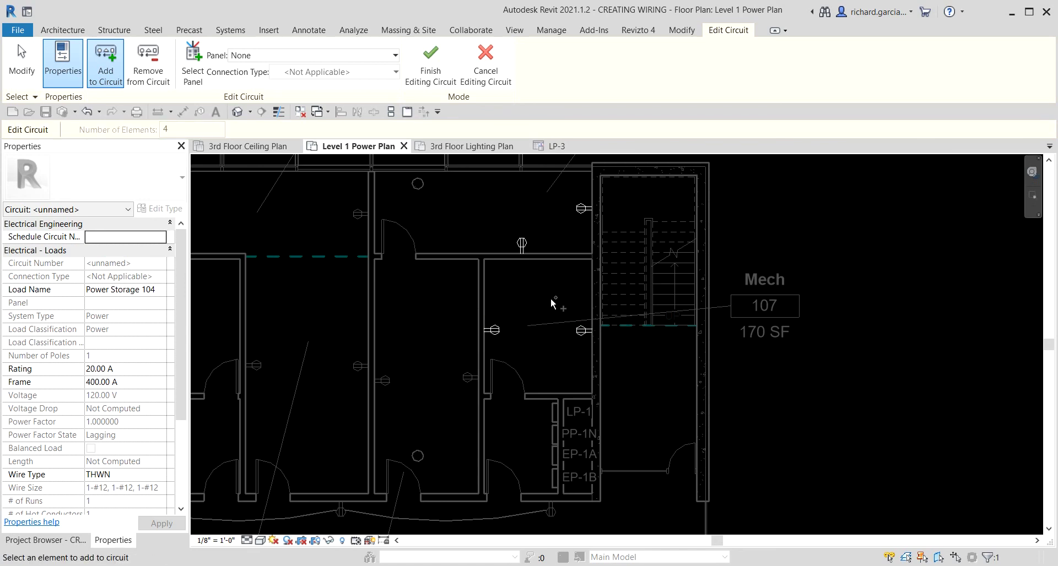
Assign the four-receptacle circuit to panel PP-1N and finish editing the circuit.
left_click(193, 71)
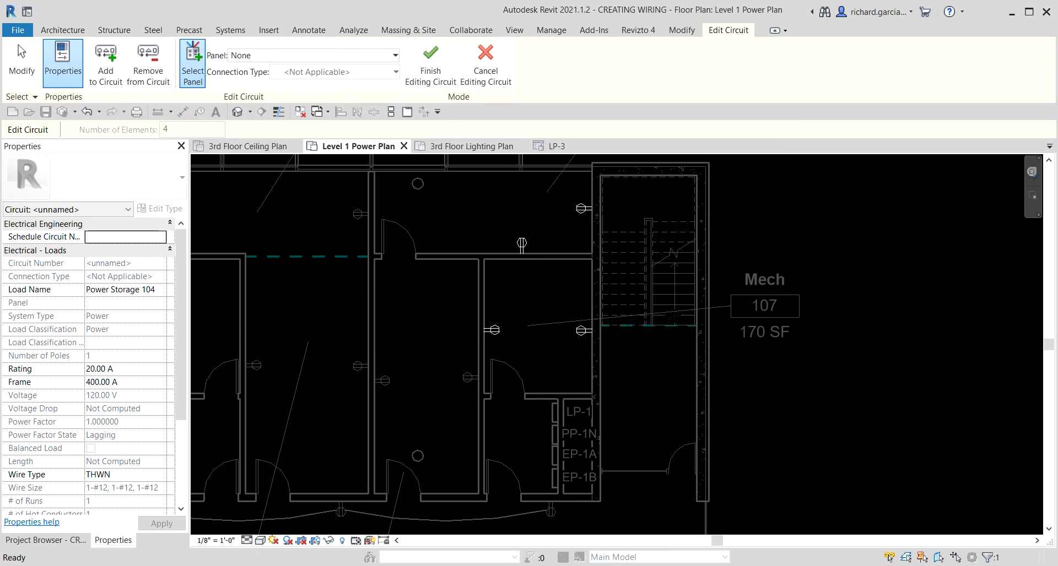
left_click(200, 82)
scroll(629, 379, "up", 1)
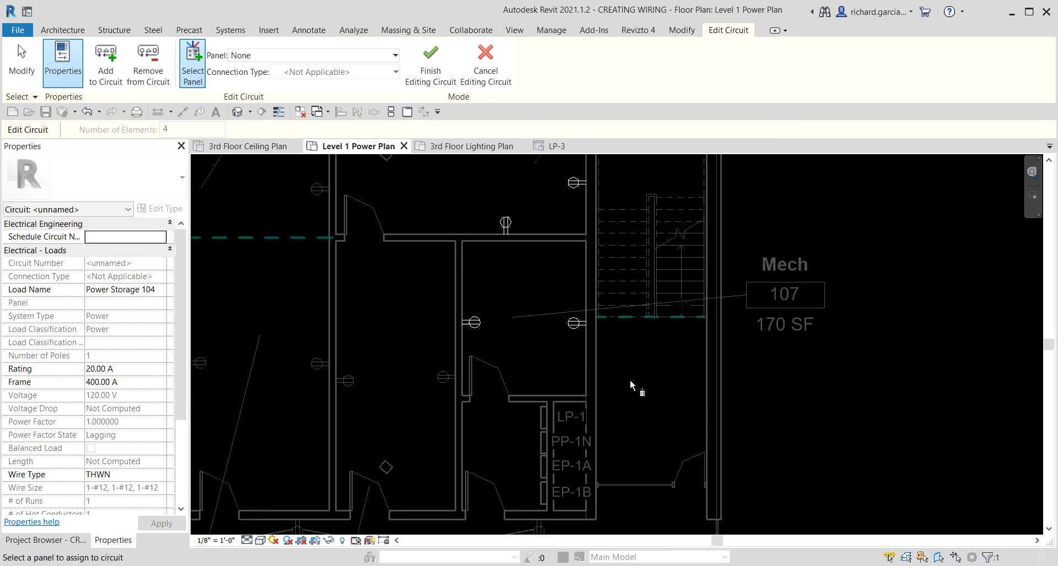
scroll(630, 379, "up", 4)
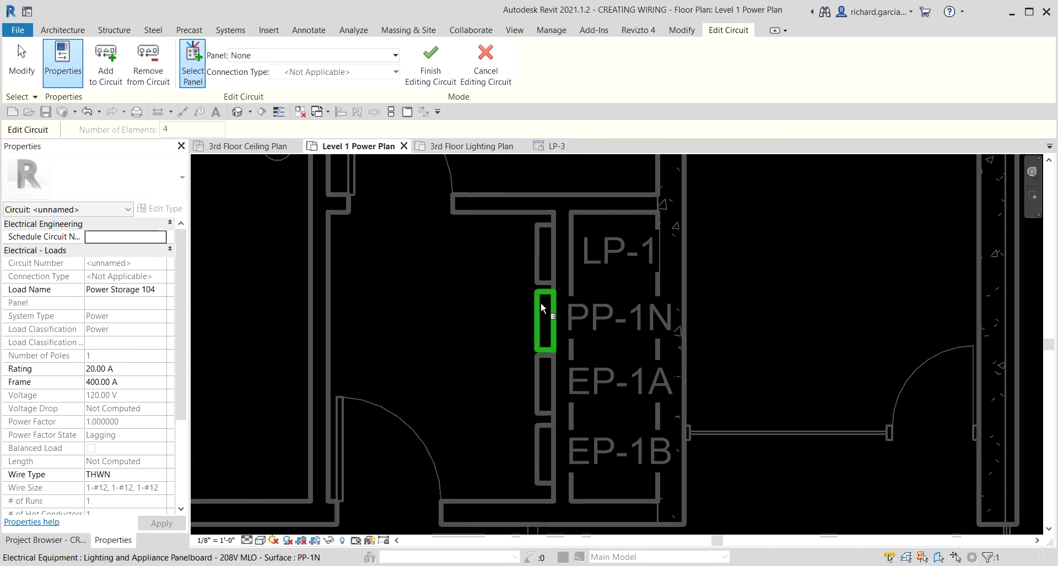
left_click(540, 302)
left_click(540, 302)
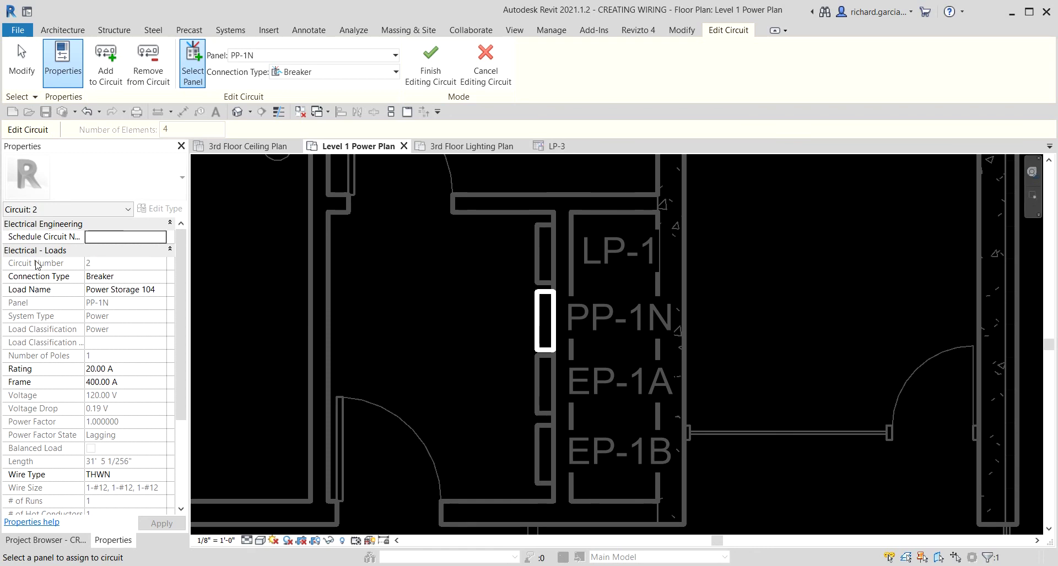
left_click(97, 267)
scroll(112, 369, "down", 3)
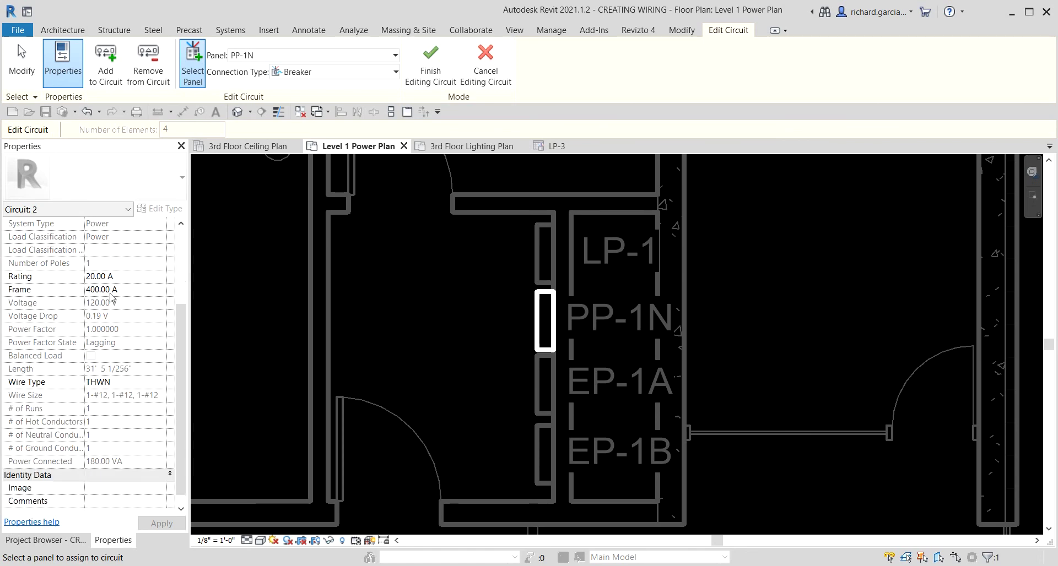
scroll(96, 379, "up", 3)
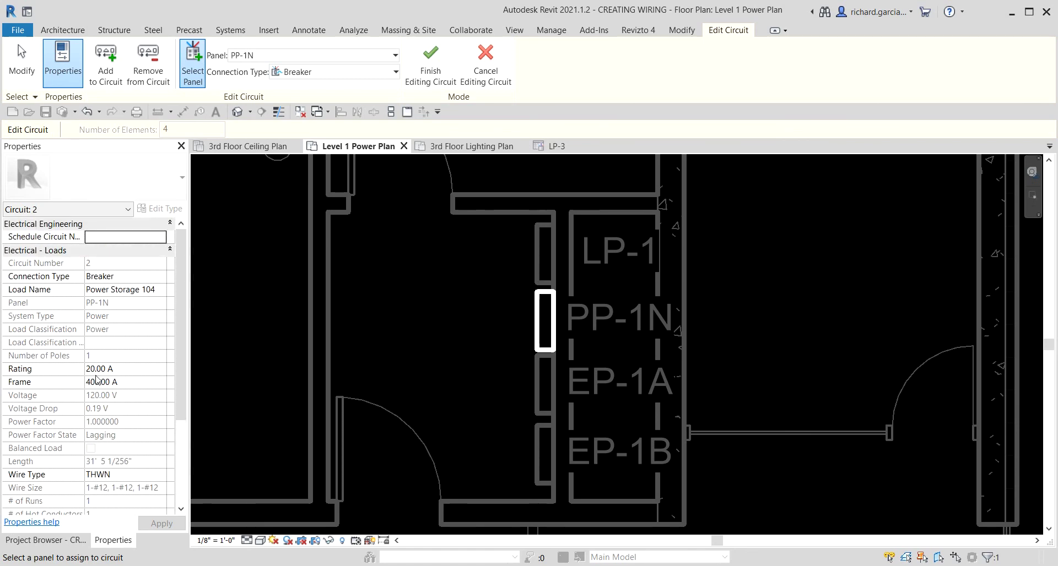
left_click(431, 69)
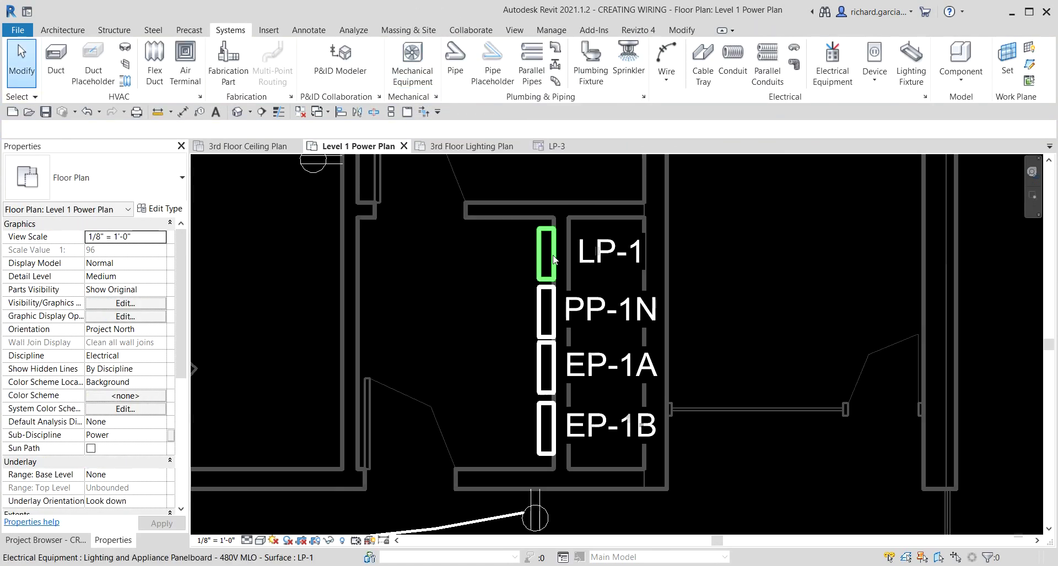
Convert the power circuit joining the Storage 104 and Mech 107 receptacles into arc wires.
scroll(583, 254, "down", 3)
scroll(583, 254, "down", 2)
middle_click_drag(583, 254, 573, 312)
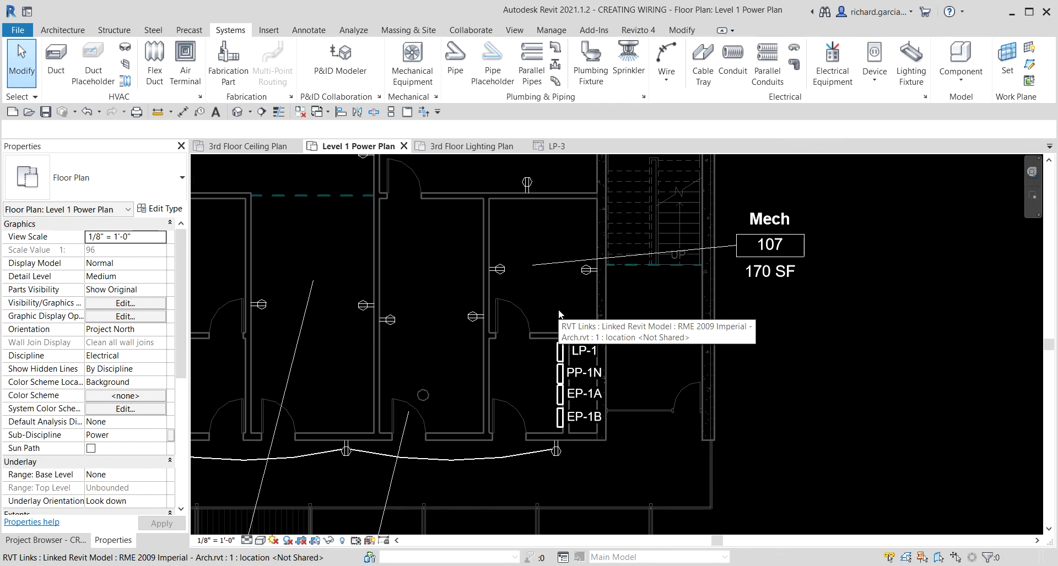
middle_click_drag(655, 355, 592, 397)
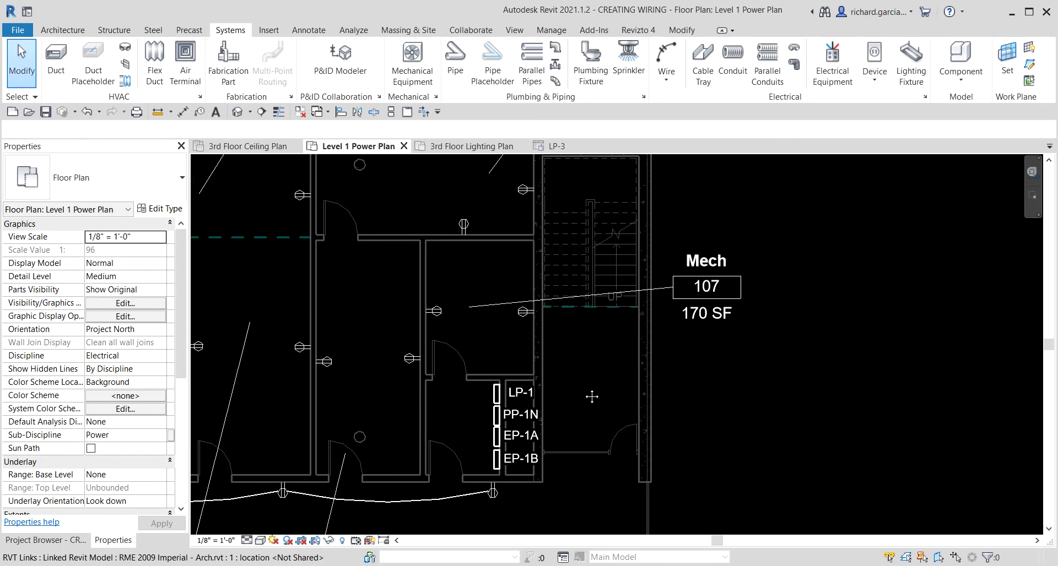
scroll(499, 347, "down", 3)
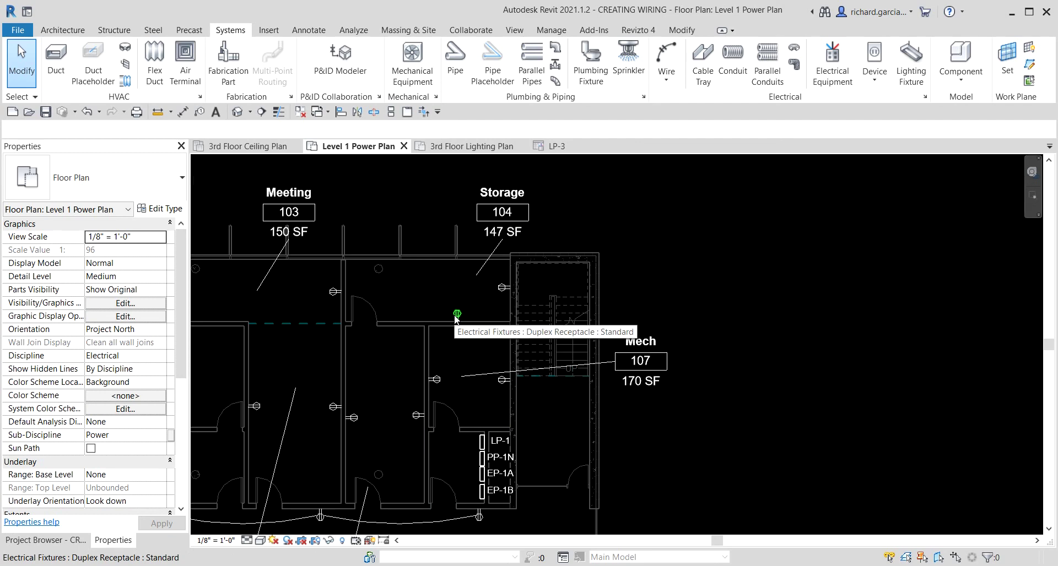
key("Tab")
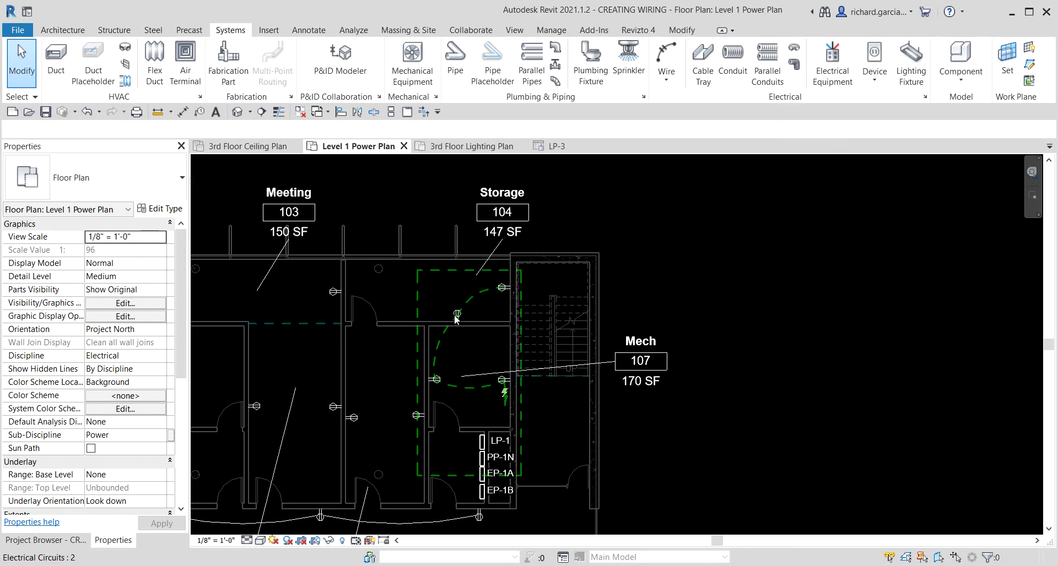
left_click(481, 325)
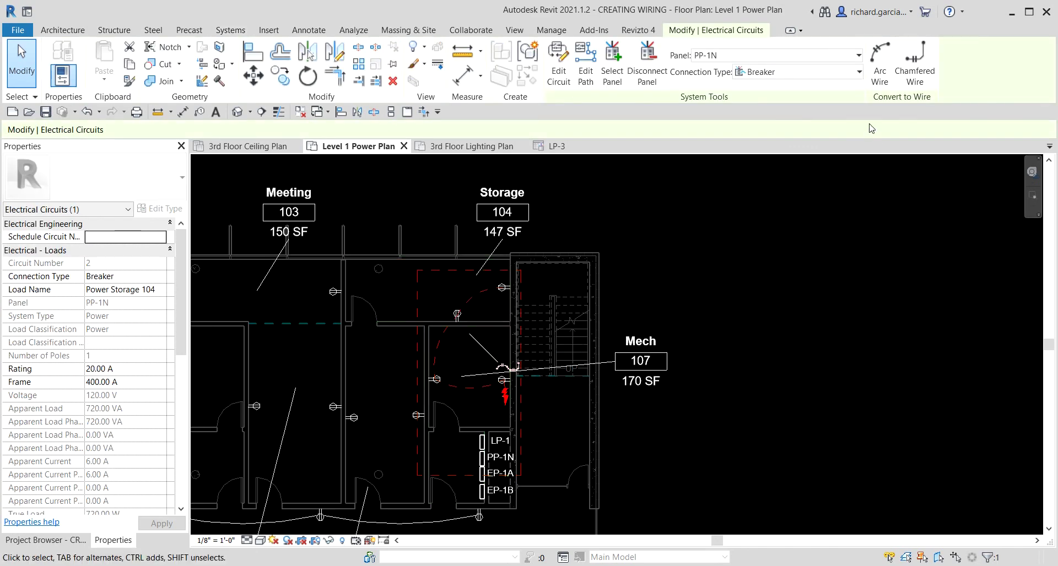
left_click(894, 105)
left_click(894, 104)
left_click(885, 62)
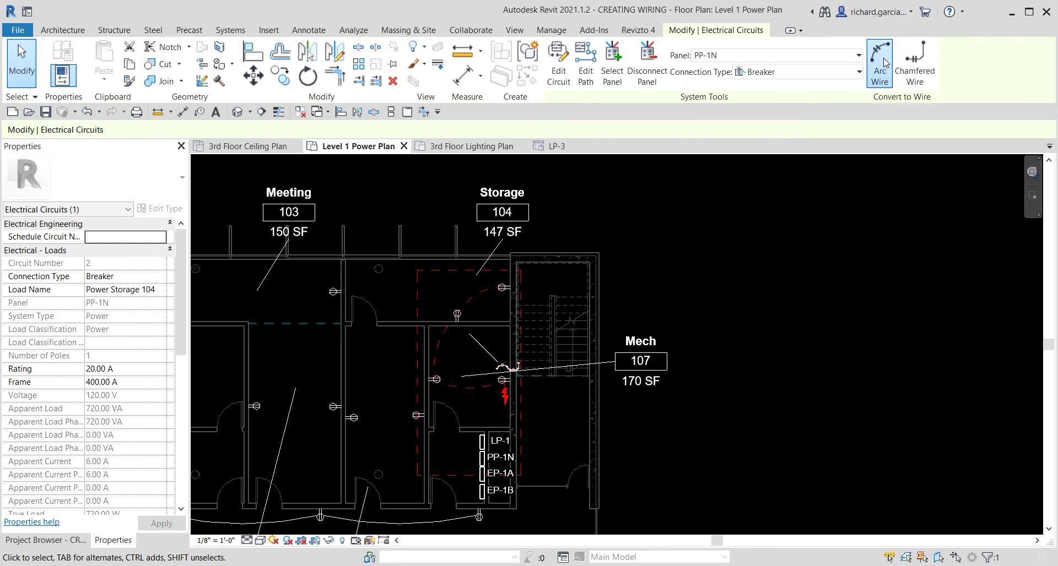
scroll(511, 419, "up", 3)
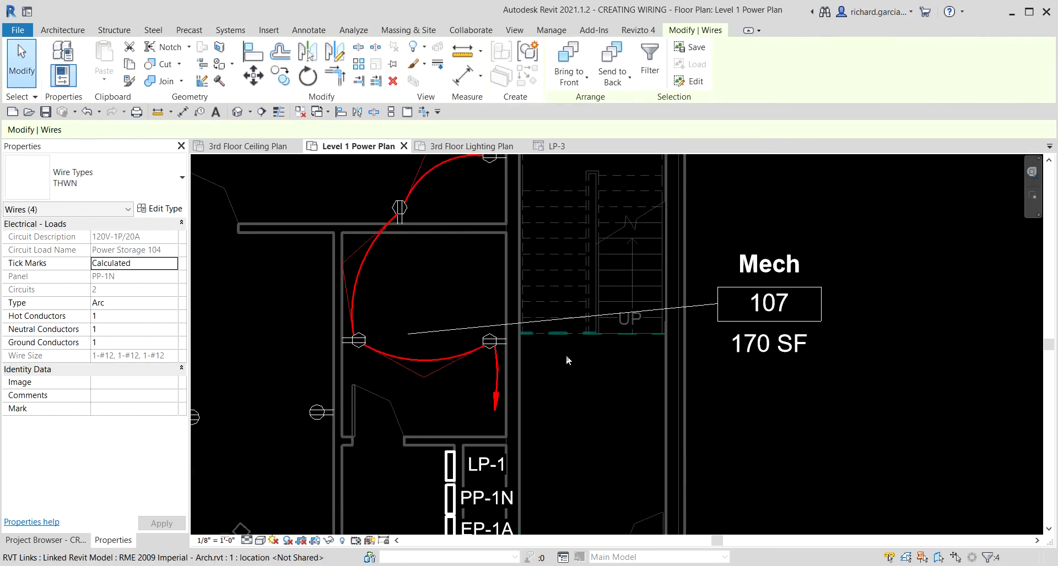
key("Escape")
Move the arrow end of the home run wire from Mech 107's east receptacle into the stairwell beside the panels.
scroll(602, 392, "down", 1)
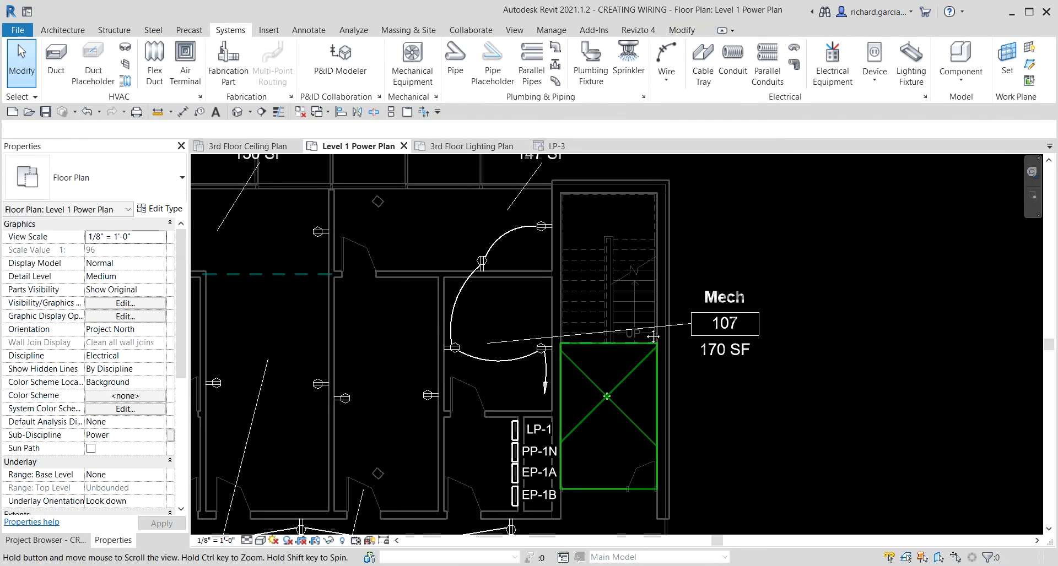
middle_click_drag(584, 430, 590, 336)
scroll(592, 337, "up", 5)
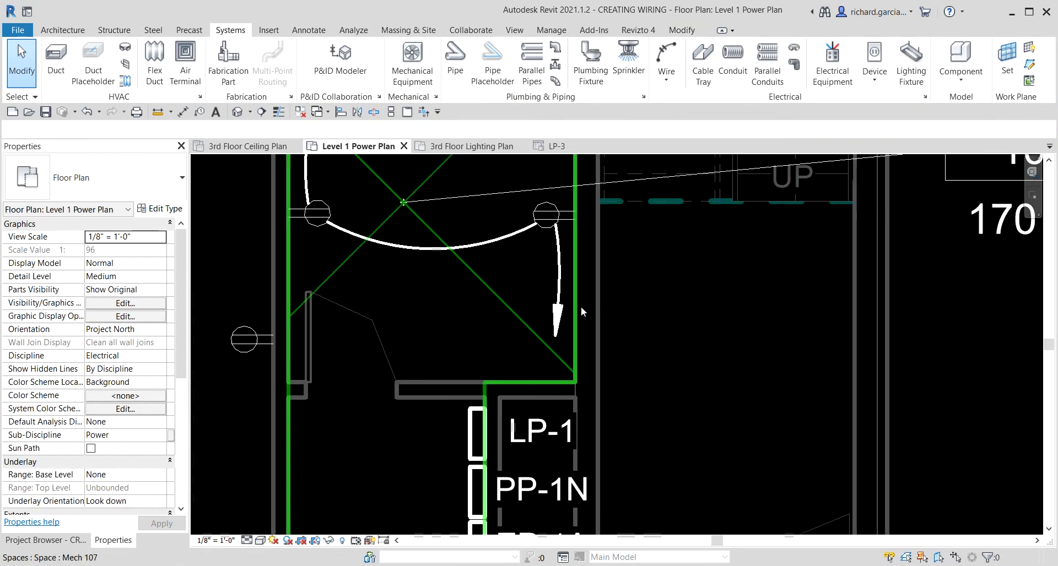
left_click(552, 284)
scroll(550, 239, "down", 2)
left_click_drag(558, 295, 639, 357)
middle_click_drag(639, 357, 635, 387)
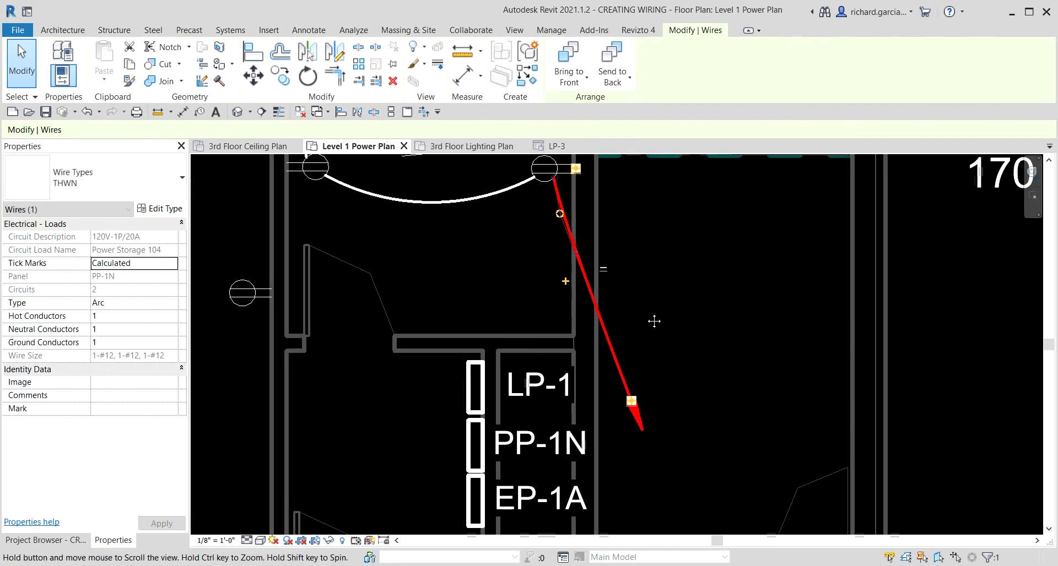
Bow the home run wire out into the stairwell with its middle vertex and aim its arrow back at panel PP-1N.
left_click(566, 218)
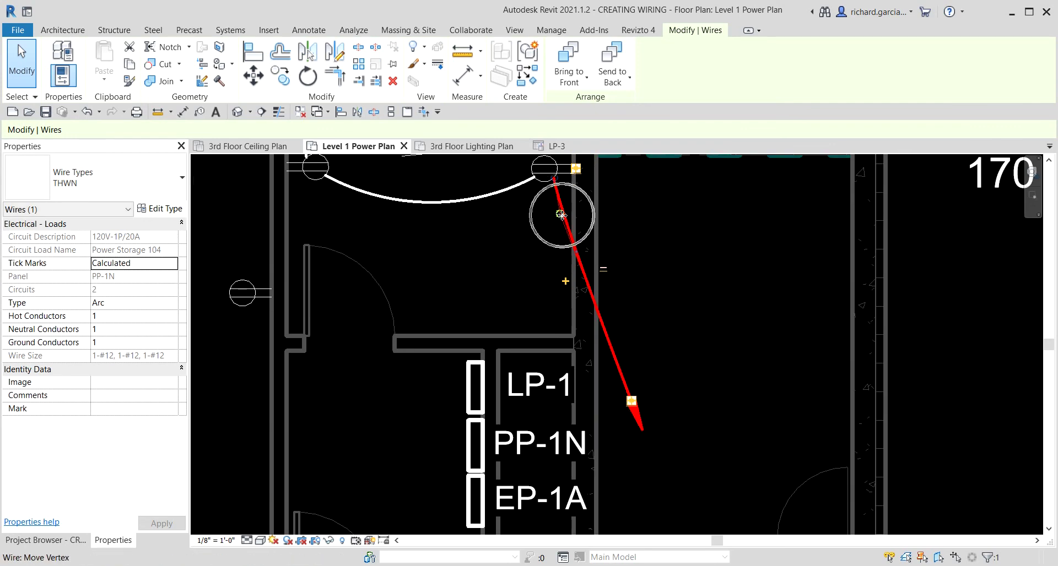
left_click_drag(673, 234, 726, 330)
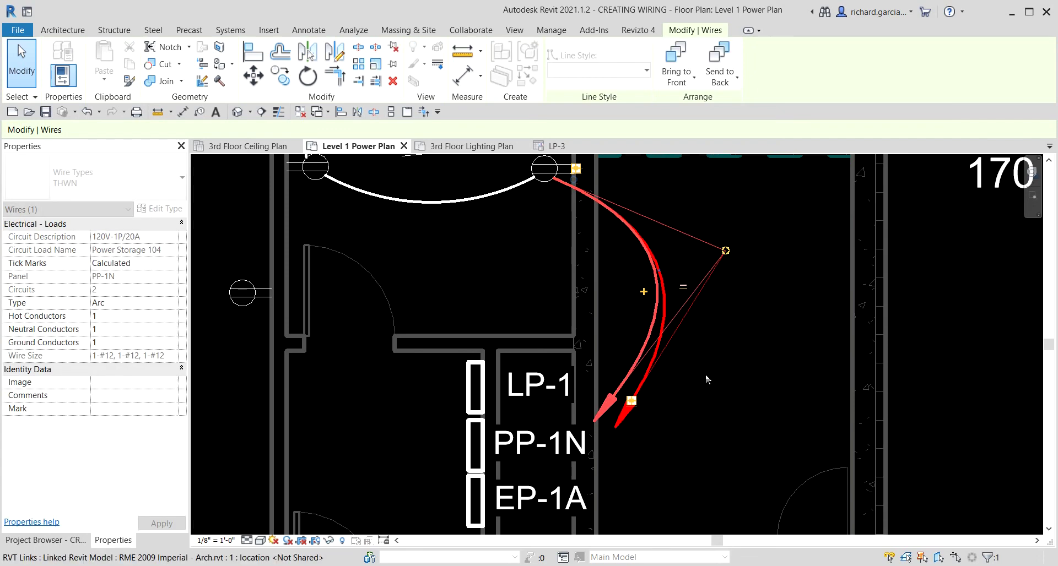
scroll(705, 374, "down", 3)
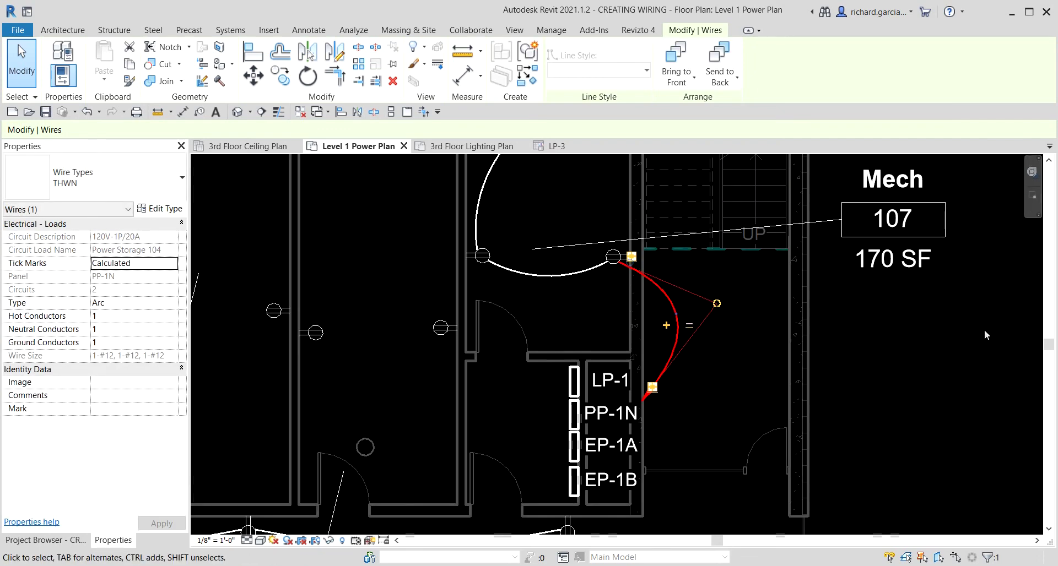
left_click(896, 346)
scroll(921, 348, "down", 1)
middle_click_drag(921, 348, 854, 378)
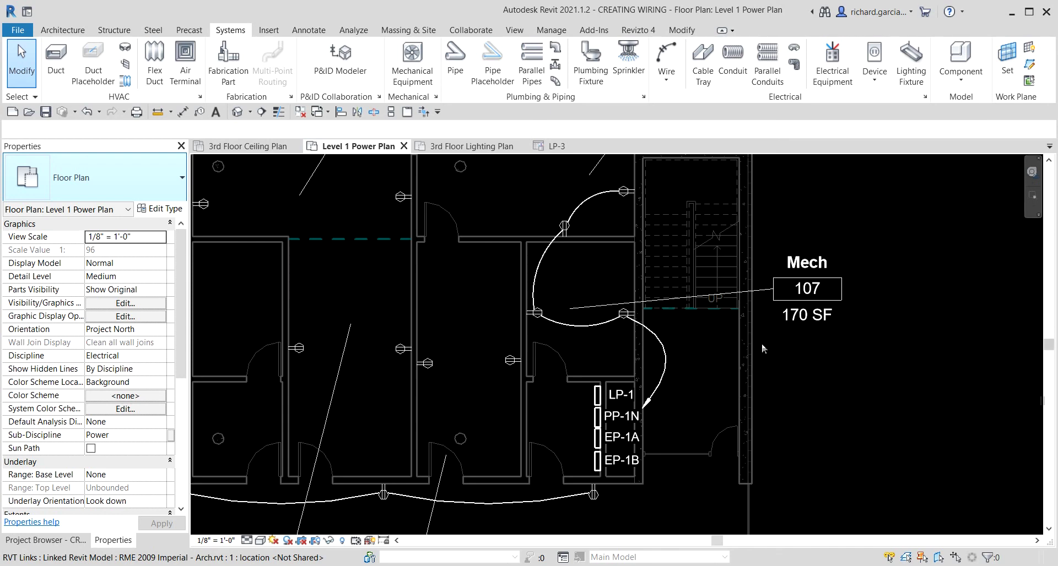
Tag the home run wire with its circuit number, using a horizontal tag without a leader.
left_click(199, 112)
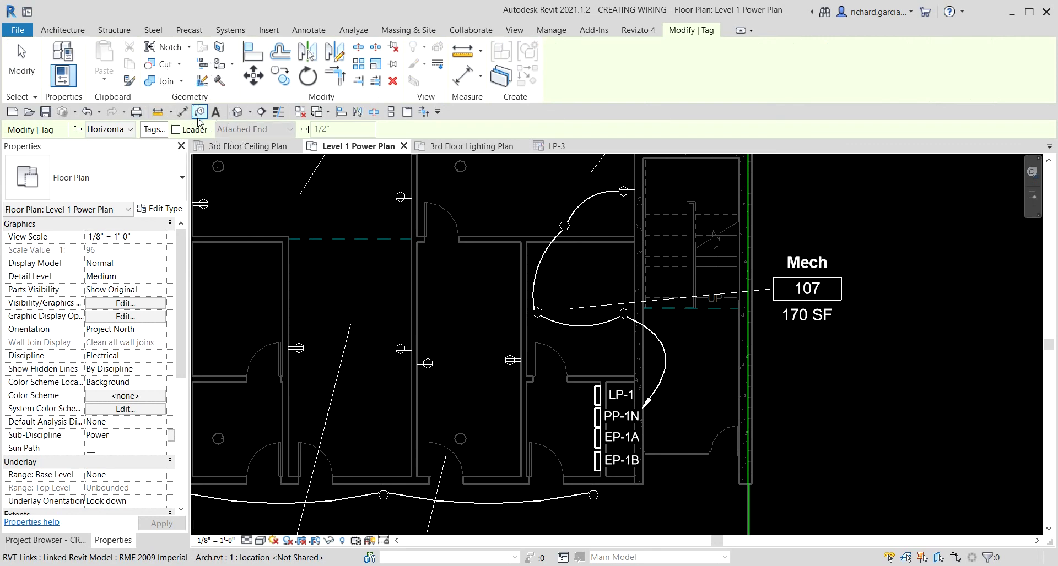
left_click(185, 132)
scroll(707, 389, "up", 1)
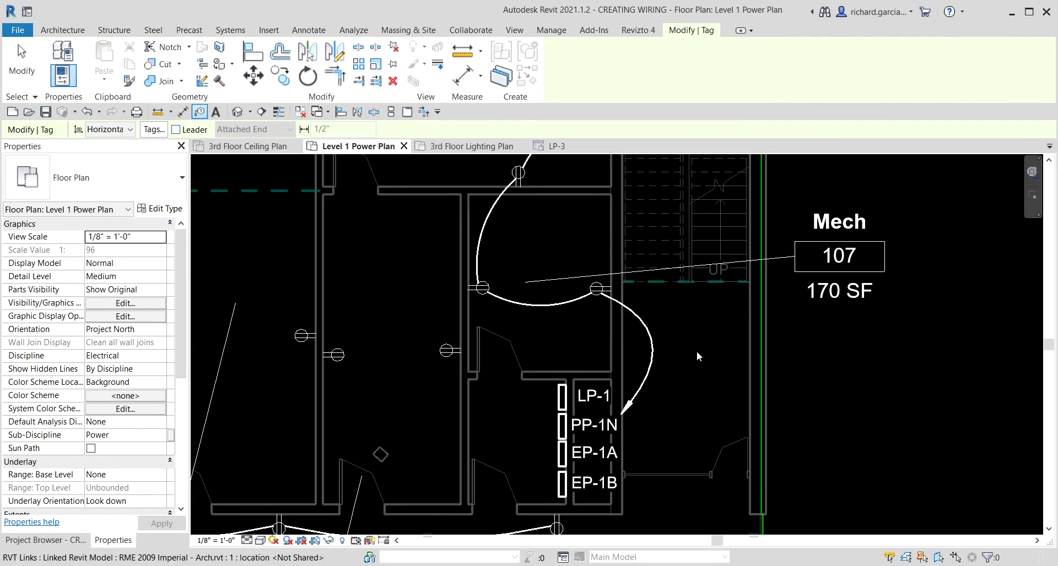
left_click(659, 349)
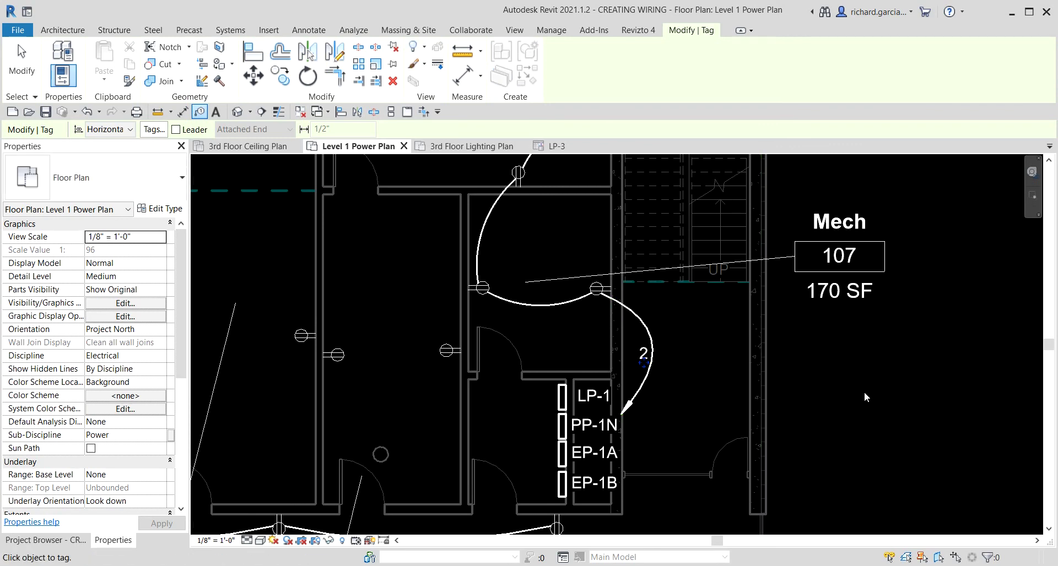
left_click(22, 61)
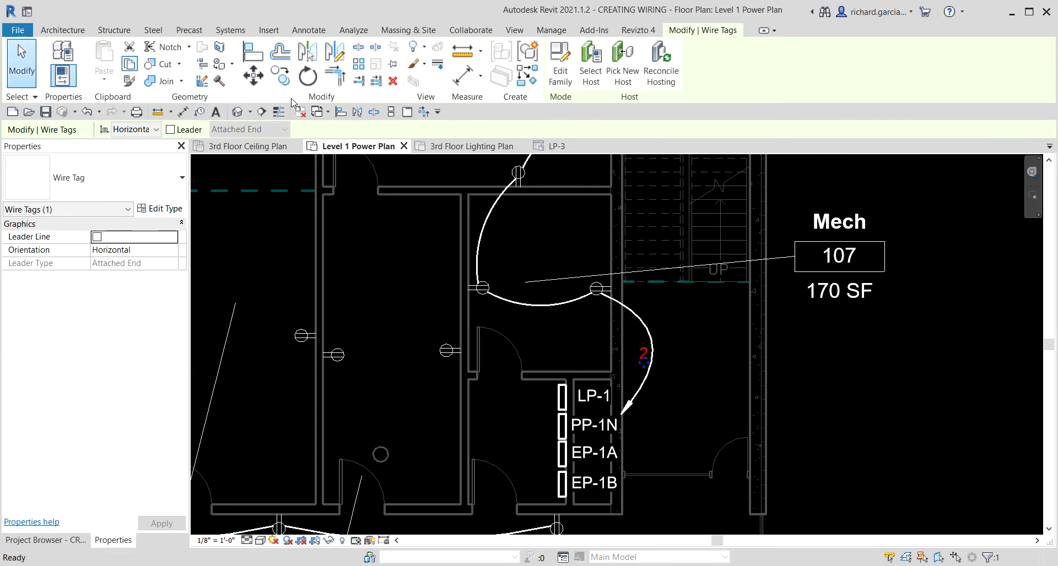
Draw an arc wire bowed toward the north wall between the west and east receptacles in Meeting 103.
scroll(543, 358, "down", 1)
middle_click_drag(568, 329, 567, 366)
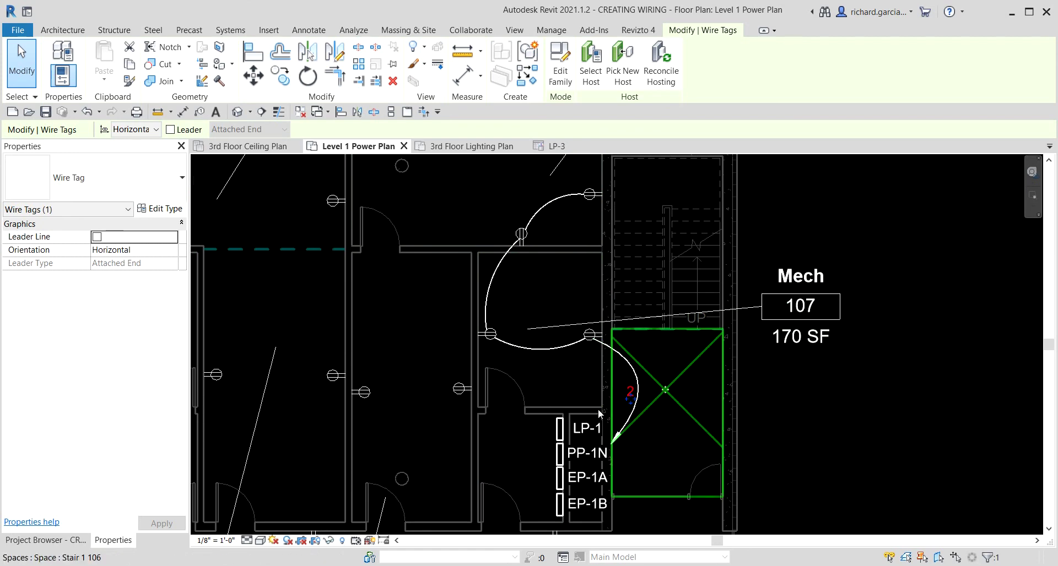
middle_click_drag(500, 403, 593, 355)
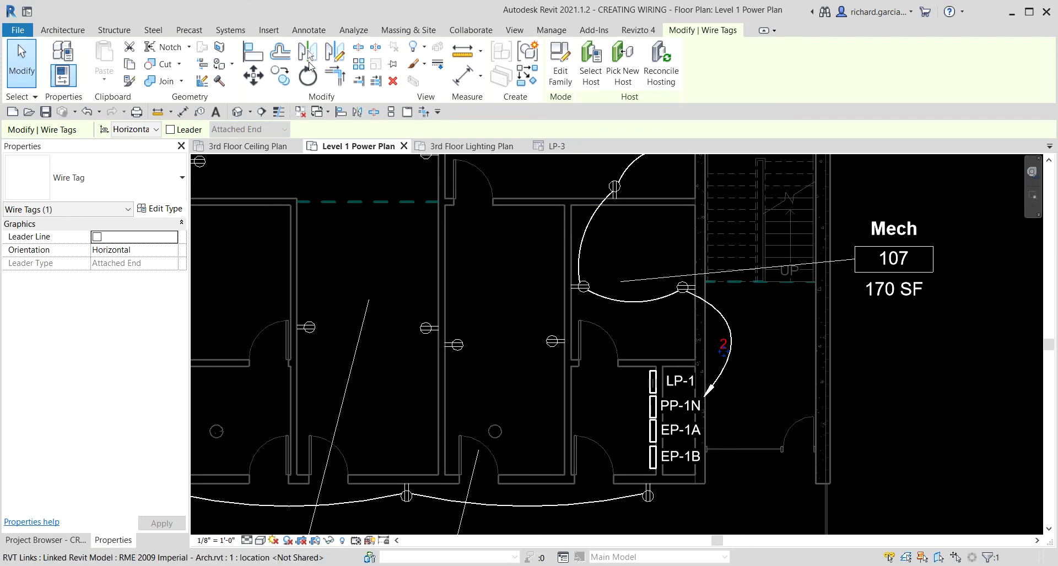
left_click(230, 31)
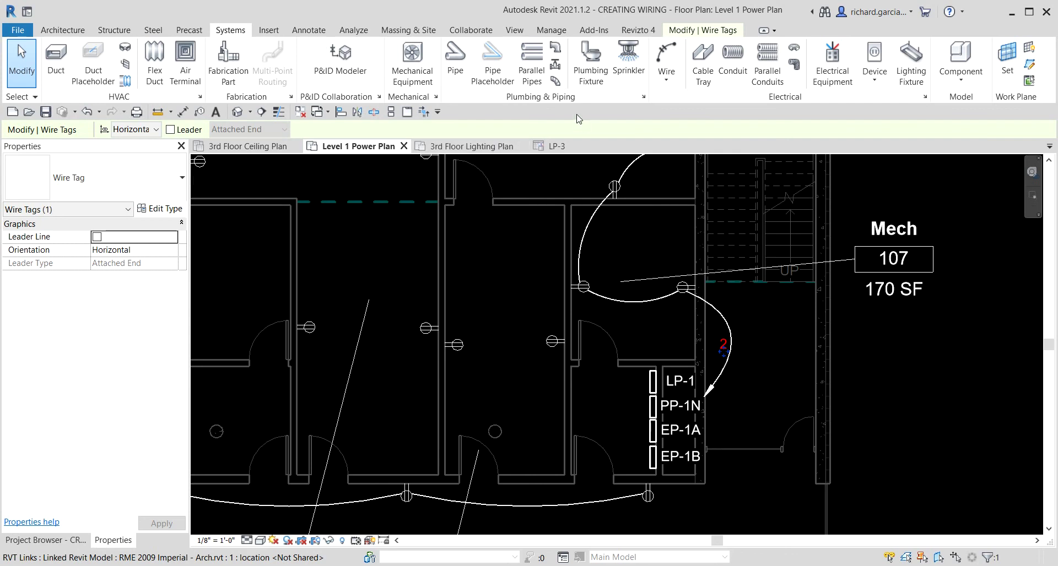
left_click(666, 87)
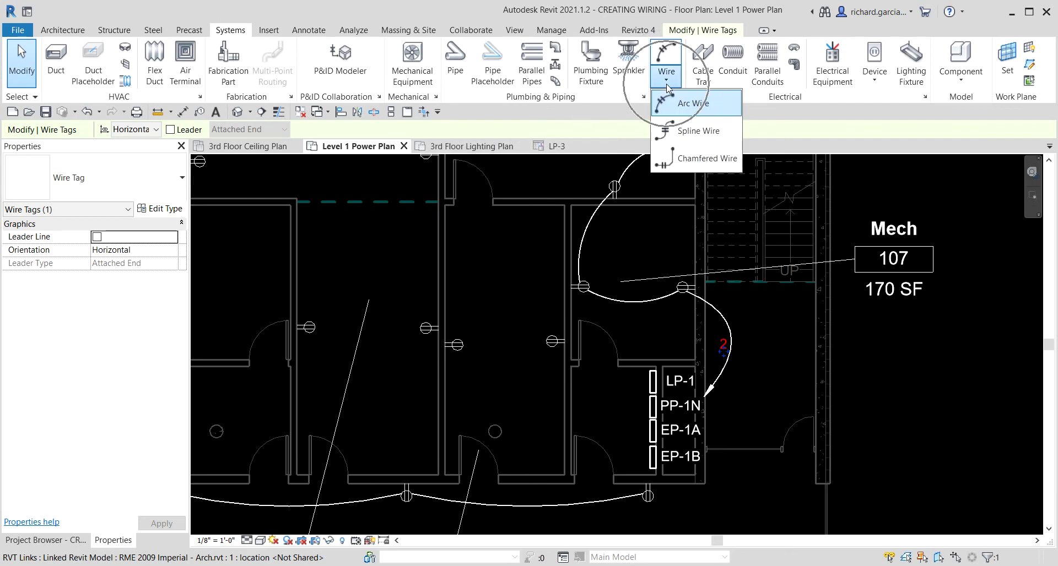
left_click(697, 110)
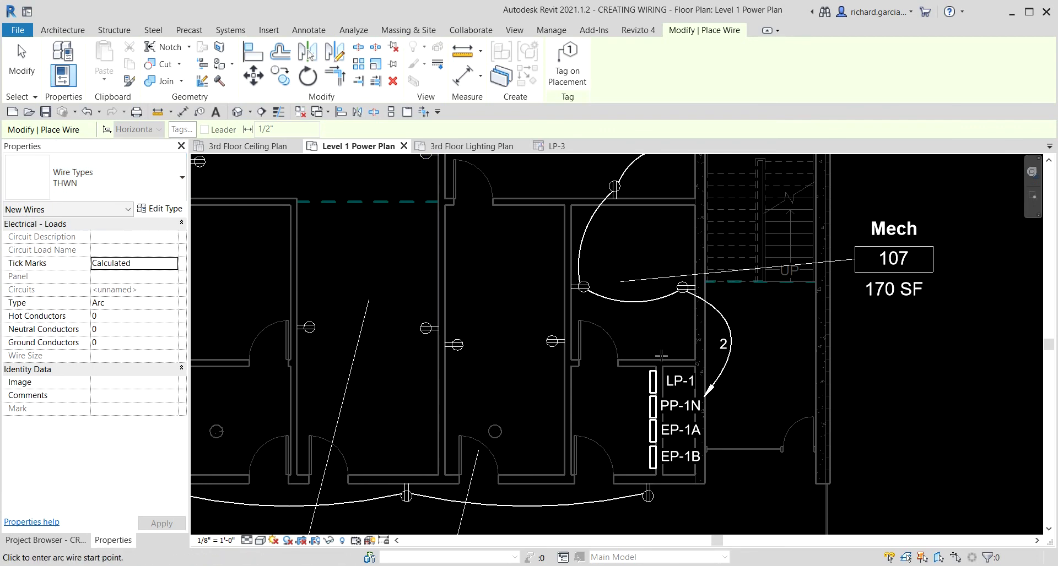
middle_click_drag(569, 160, 447, 318)
scroll(447, 318, "up", 4)
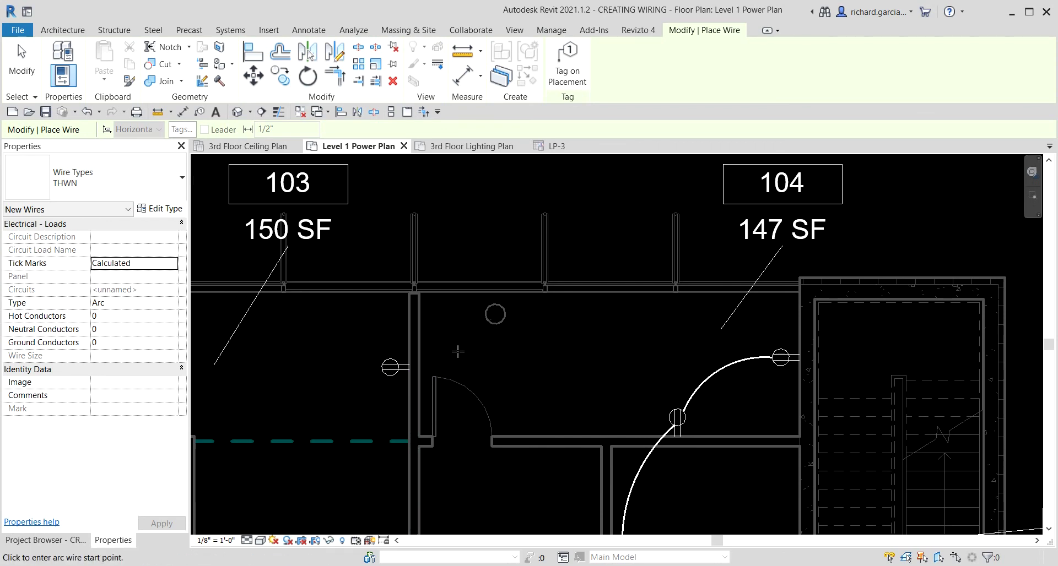
scroll(463, 368, "down", 4)
middle_click_drag(463, 367, 548, 268)
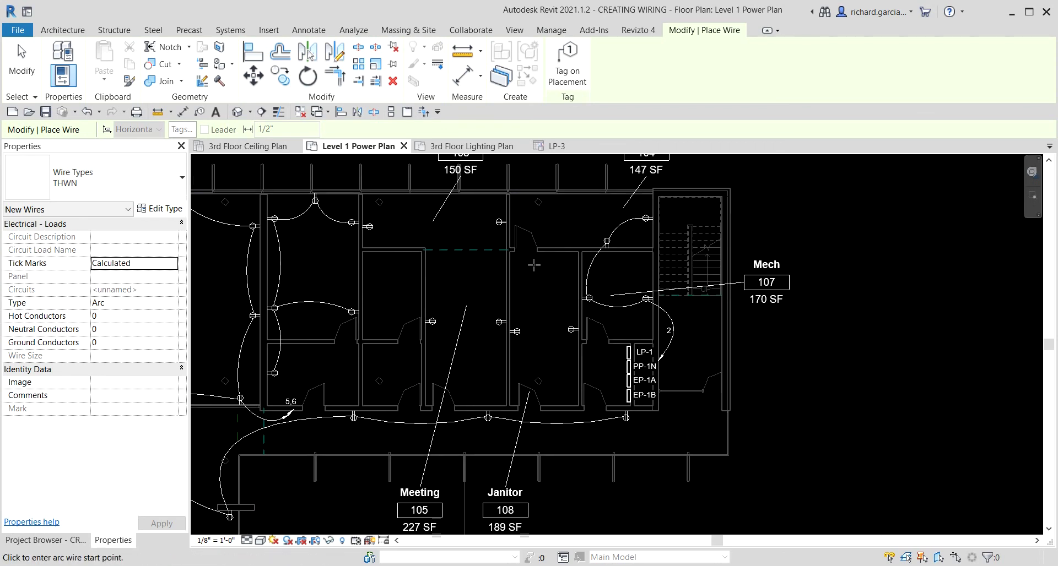
middle_click_drag(448, 293, 492, 293)
scroll(472, 226, "up", 6)
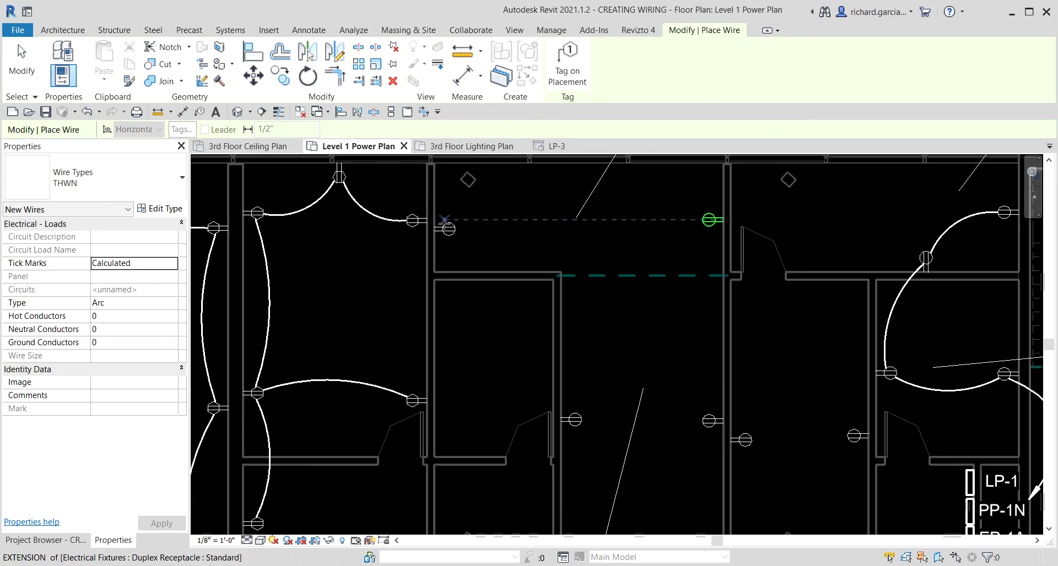
scroll(442, 226, "up", 2)
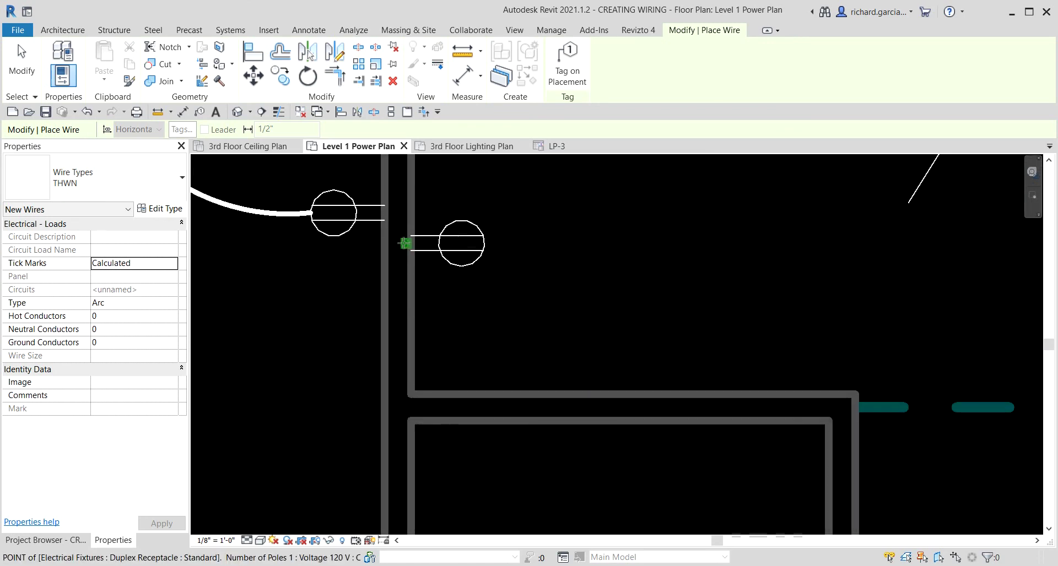
left_click(404, 243)
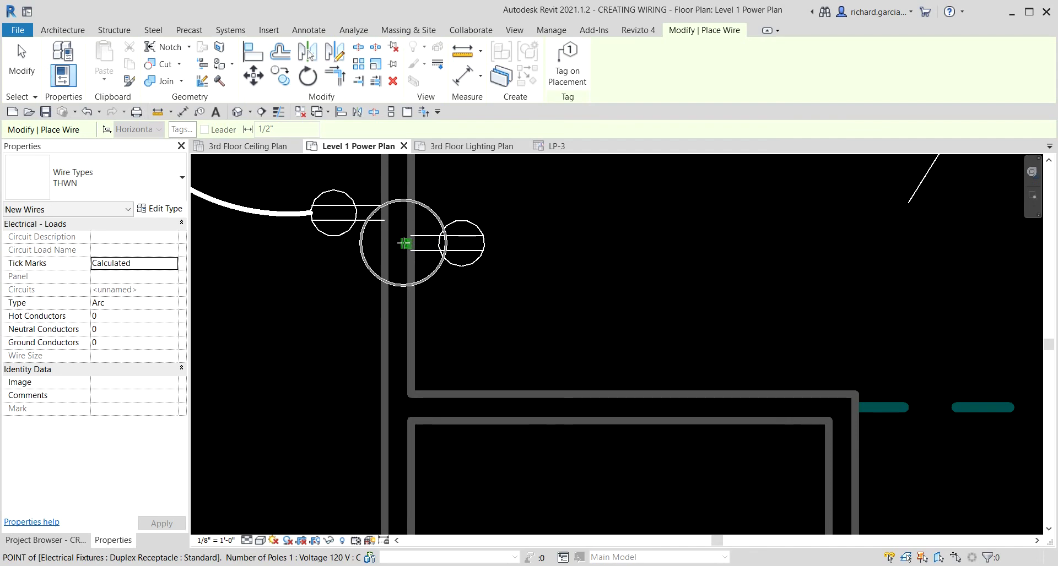
scroll(411, 320, "down", 5)
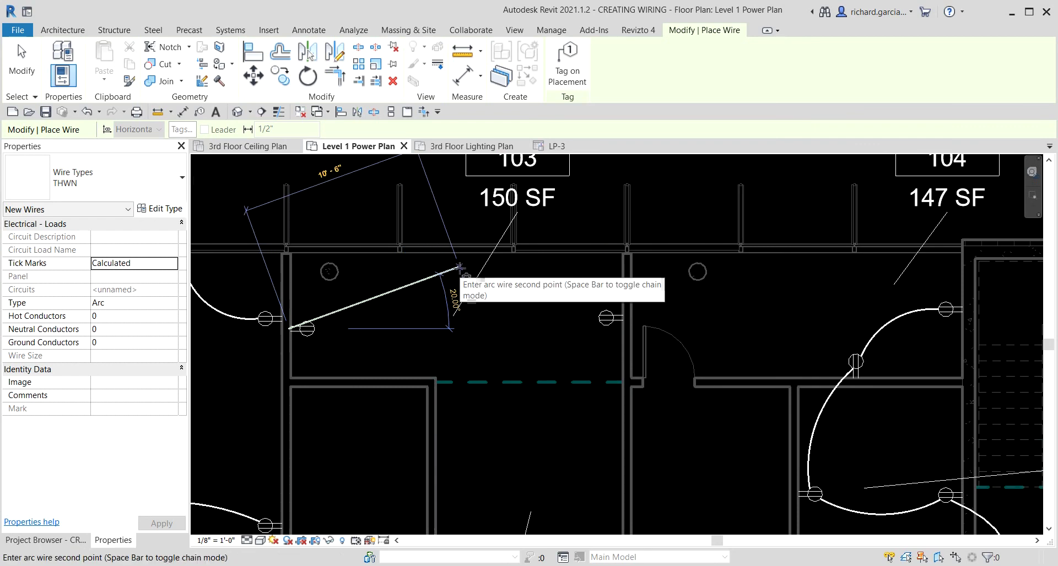
key("ctrl")
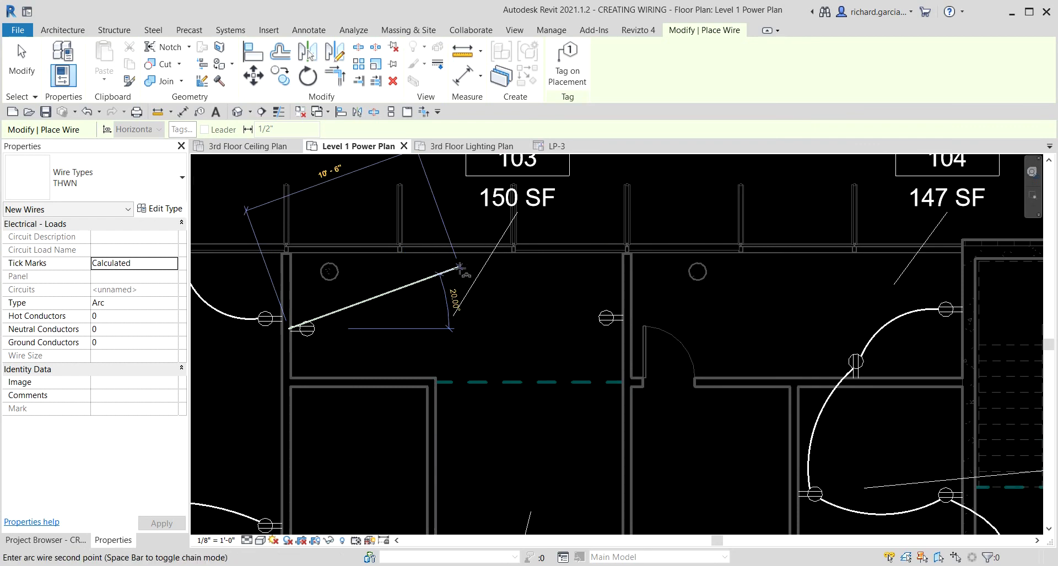
left_click(460, 268)
scroll(601, 303, "up", 2)
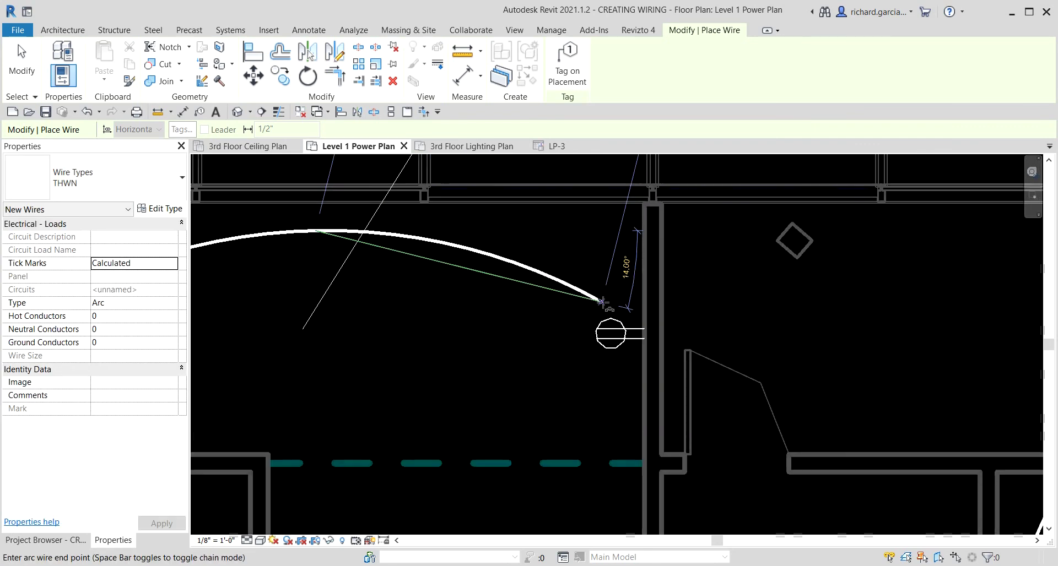
left_click(647, 333)
scroll(491, 355, "down", 2)
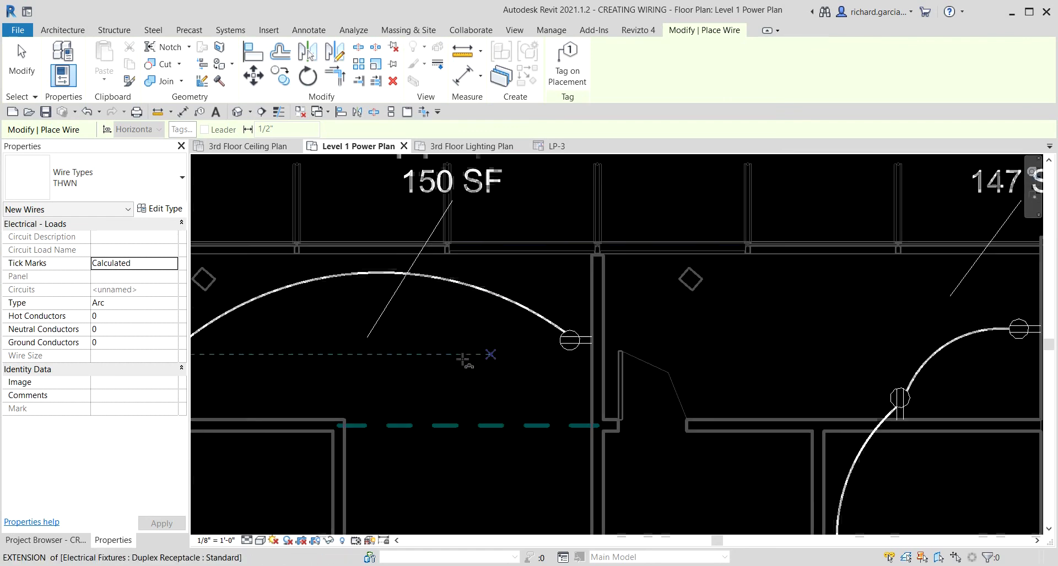
Connect the west and east receptacles in Meeting 105 with an arc wire bowed northward.
middle_click_drag(491, 354, 588, 348)
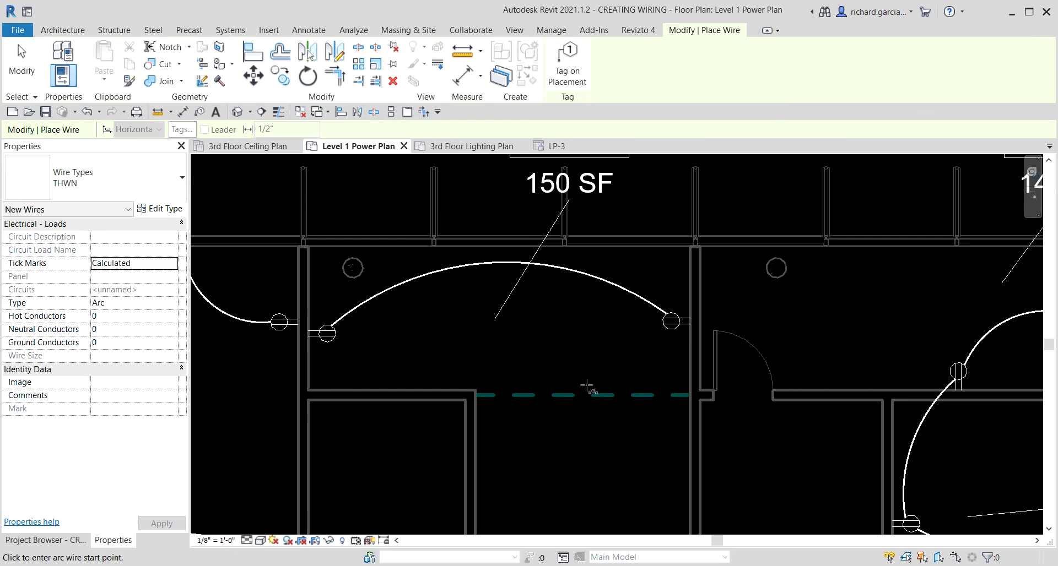
scroll(604, 388, "down", 2)
middle_click_drag(683, 514, 551, 257)
scroll(546, 360, "down", 1)
middle_click_drag(573, 317, 578, 302)
middle_click_drag(456, 313, 538, 335)
scroll(521, 257, "up", 2)
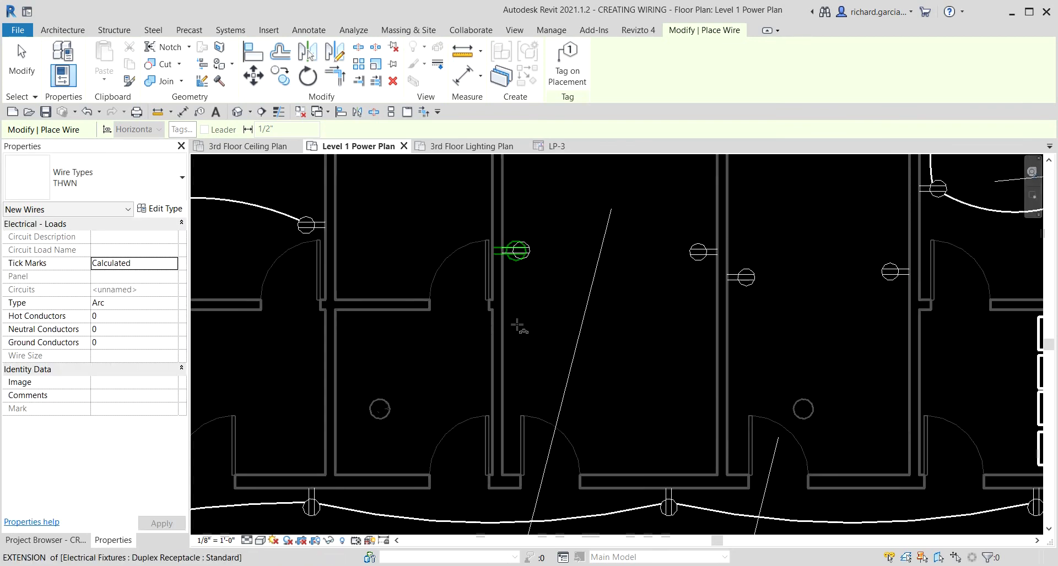
middle_click_drag(522, 256, 502, 336)
scroll(496, 333, "up", 2)
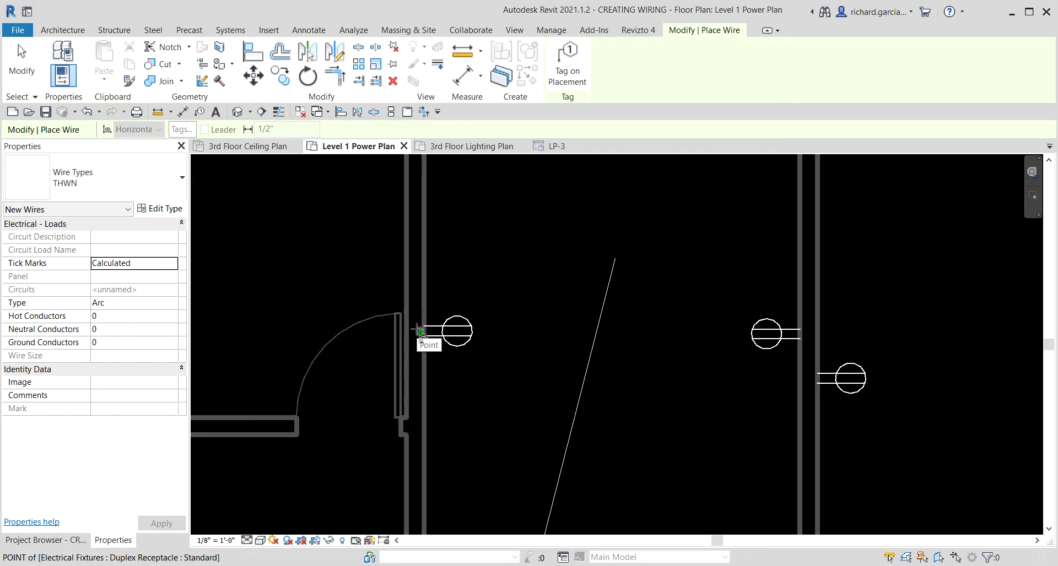
left_click(420, 331)
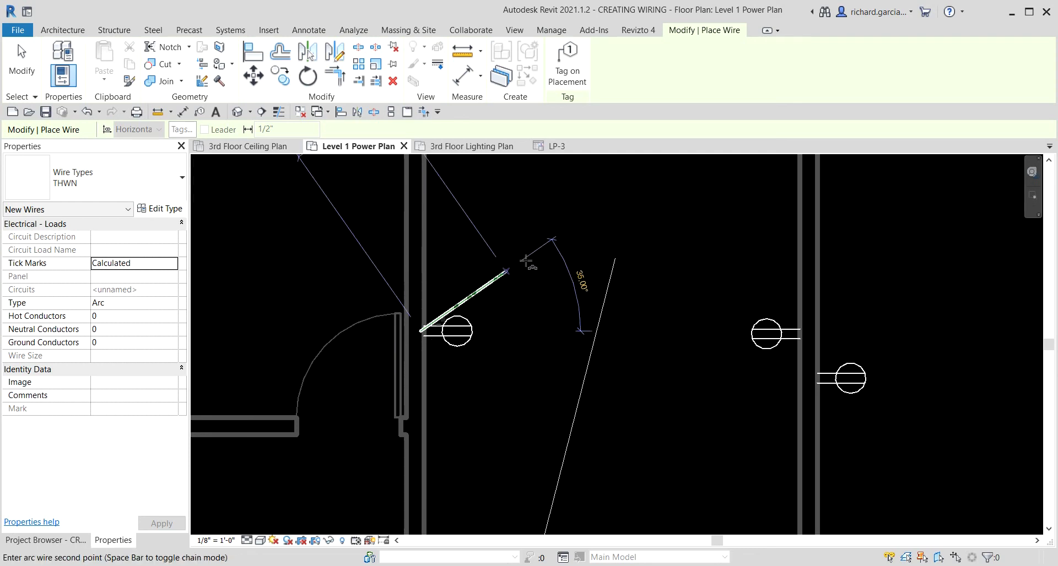
left_click(601, 238)
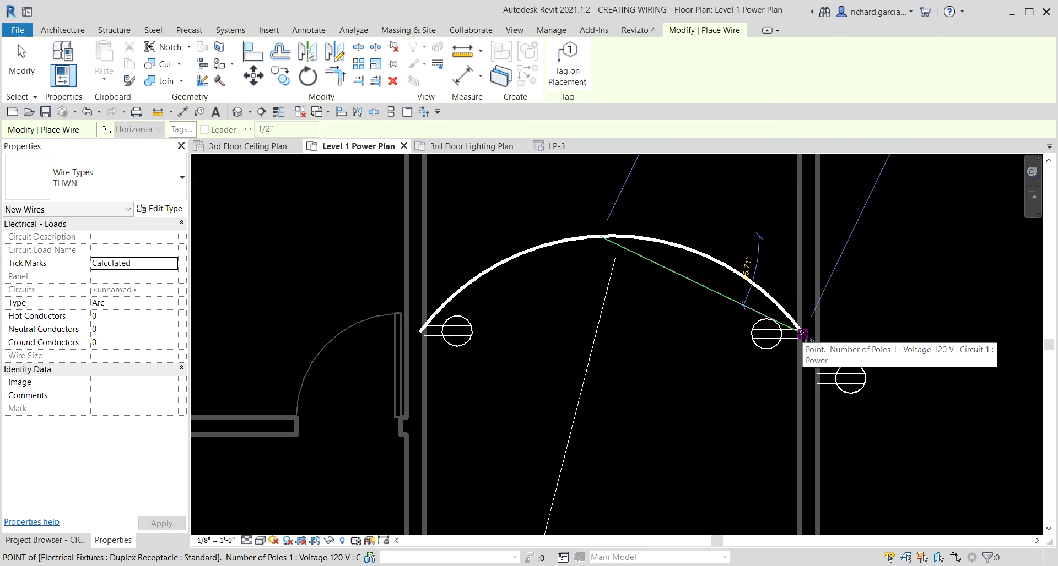
left_click(802, 334)
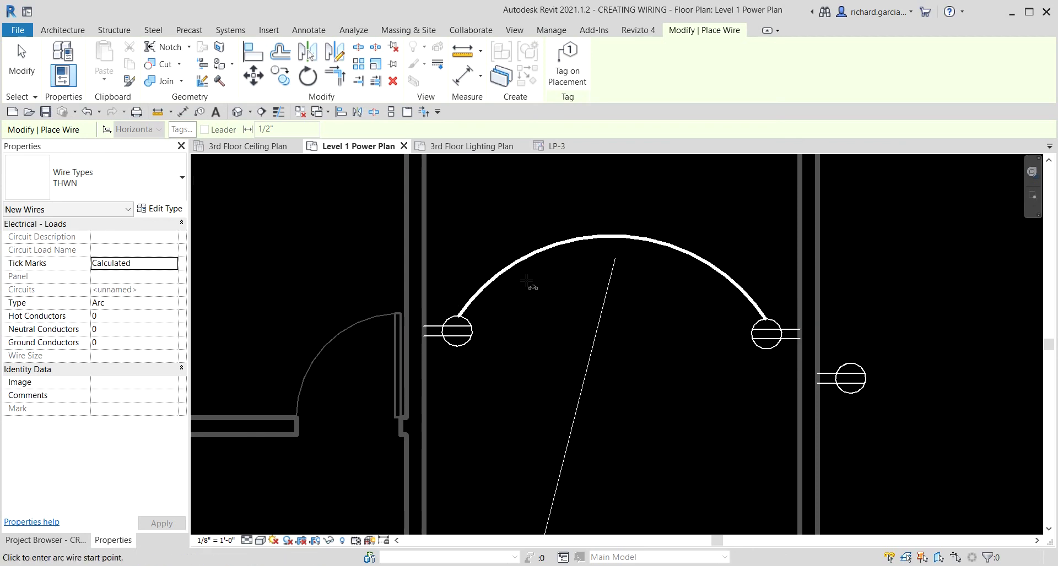
Connect the two facing receptacles in Janitor 108 with a north-bowed arc wire and finish the wire command.
scroll(525, 280, "down", 5)
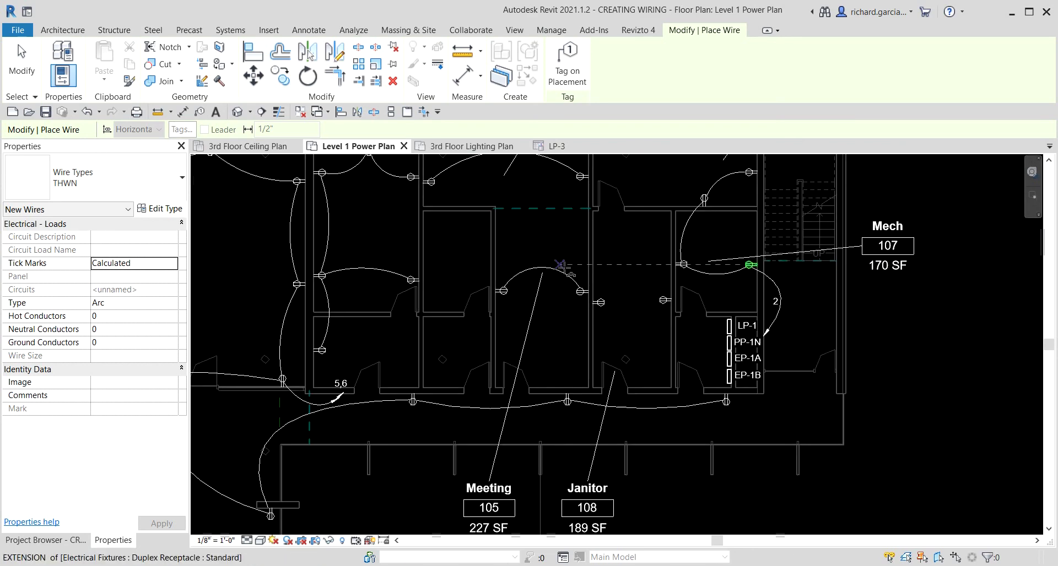
middle_click_drag(592, 277, 479, 334)
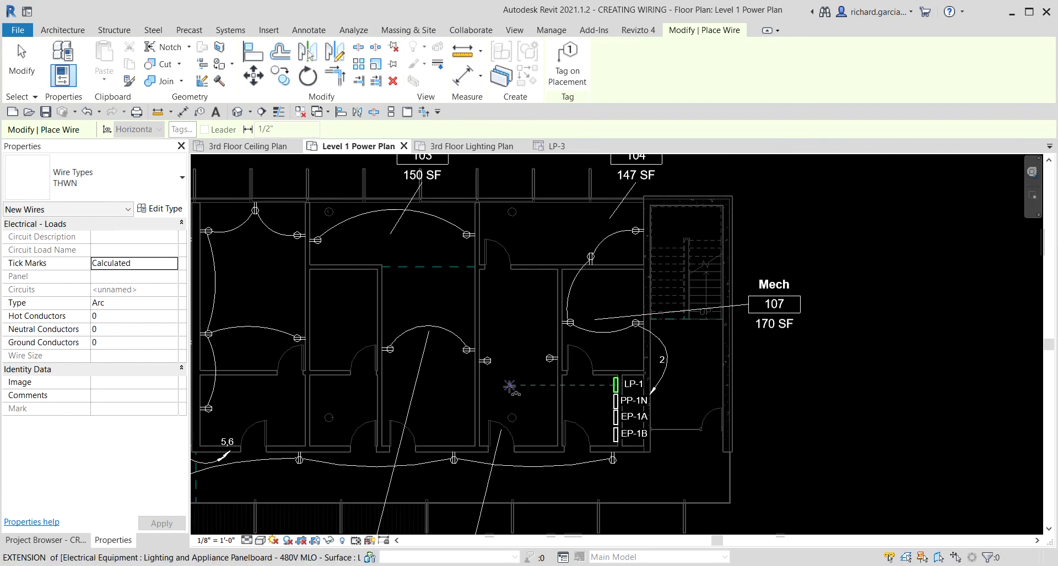
scroll(504, 389, "up", 4)
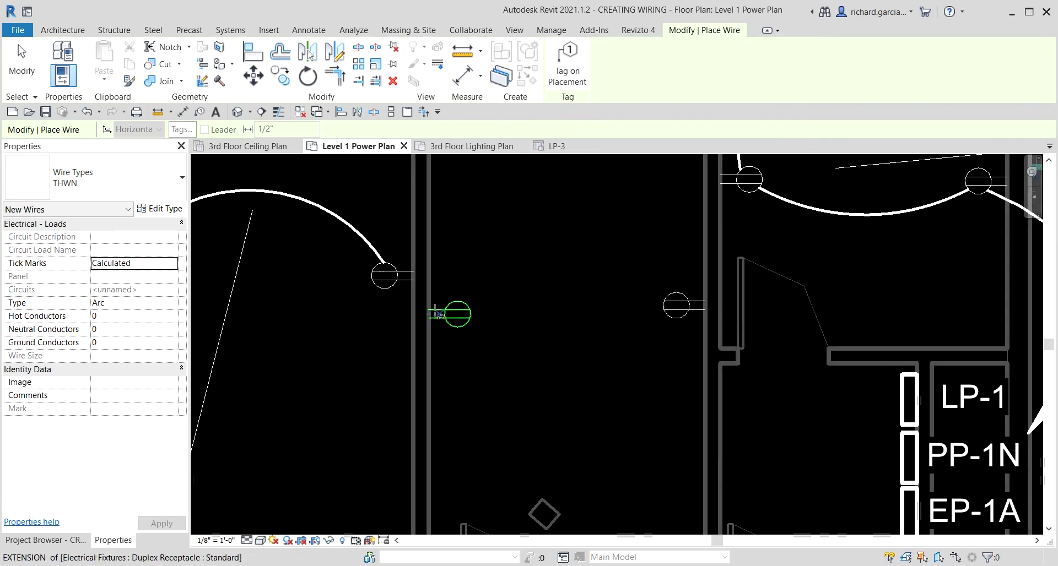
left_click(425, 314)
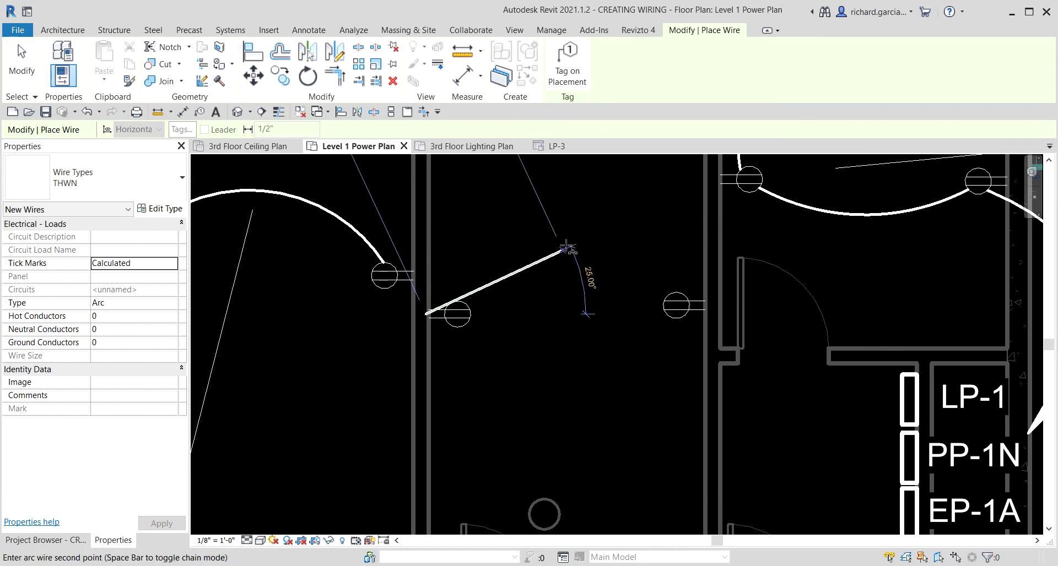
left_click(565, 246)
left_click(696, 302)
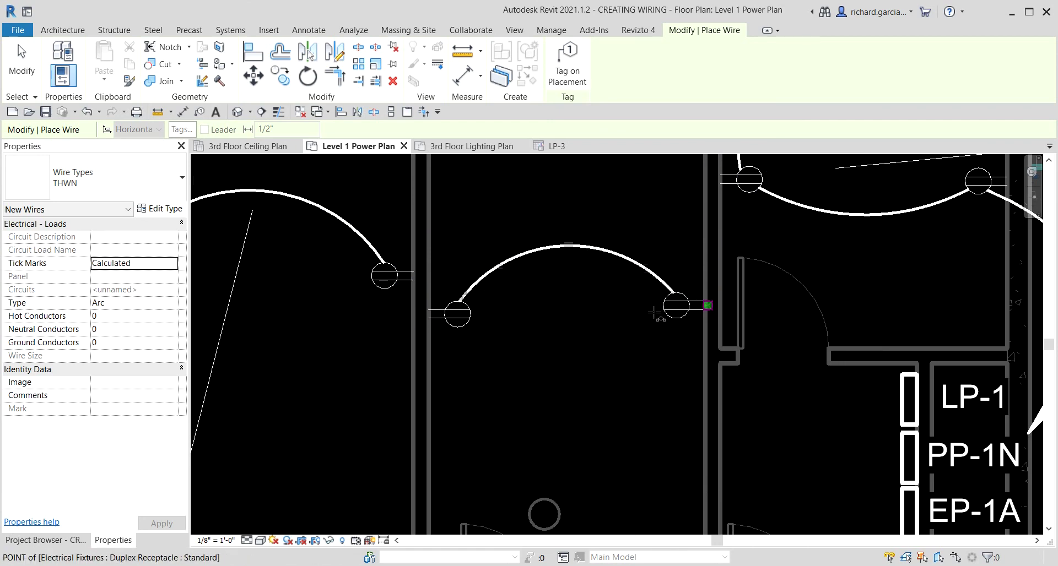
scroll(498, 328, "down", 4)
scroll(444, 301, "down", 3)
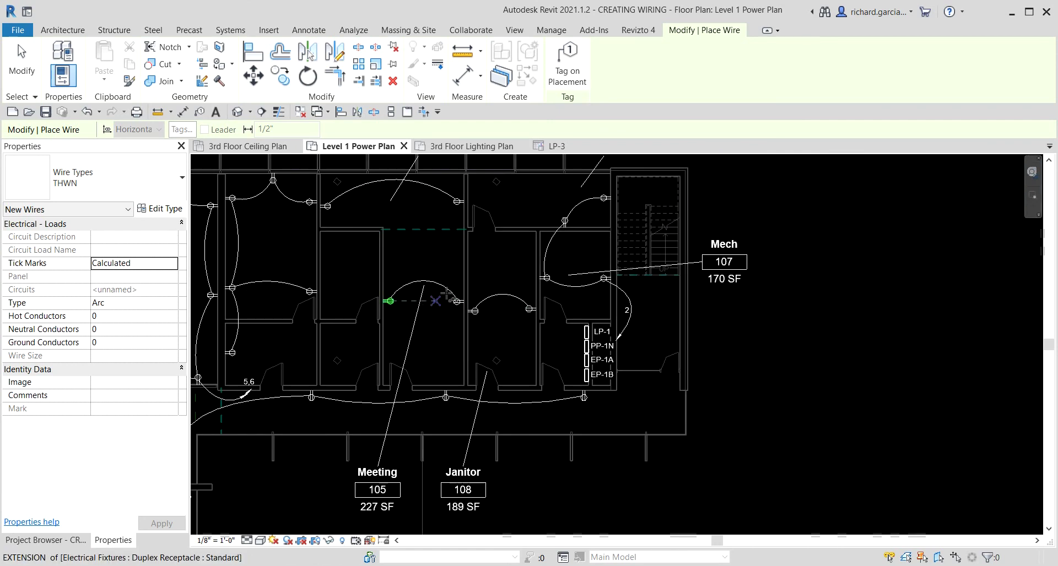
middle_click_drag(446, 297, 457, 366)
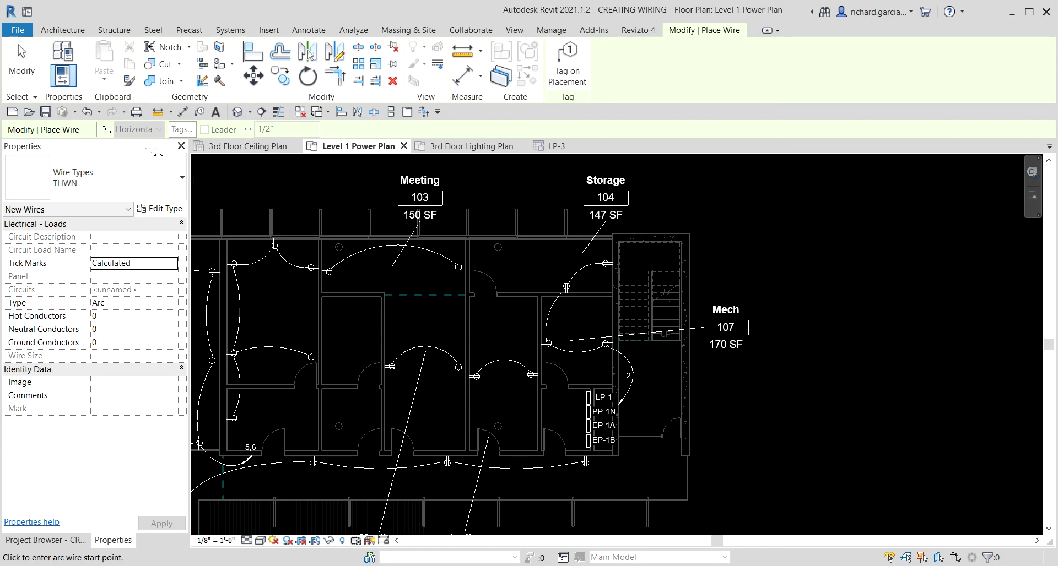
left_click(20, 66)
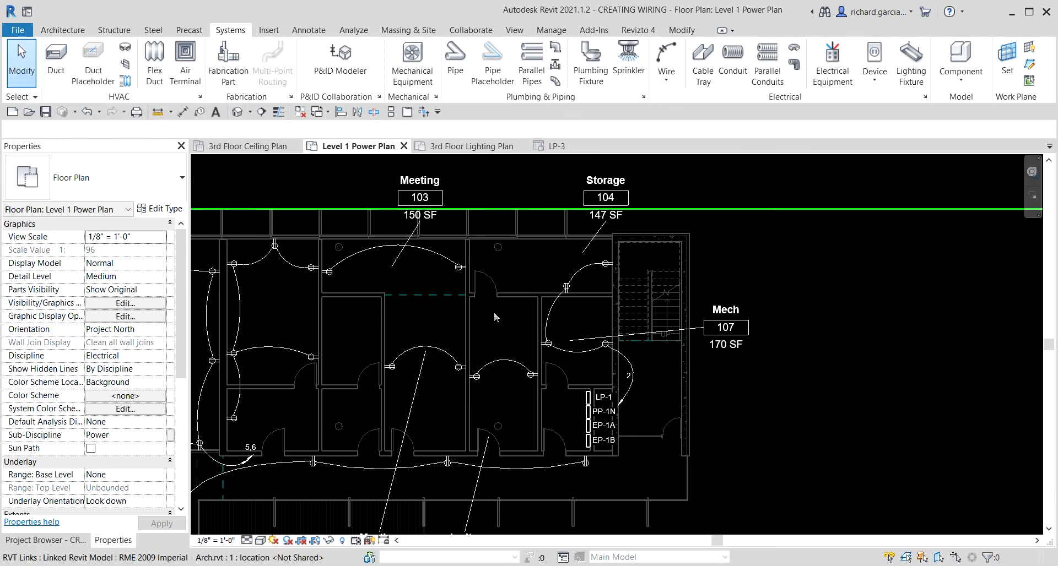
Load the M_Long Wire Tick Mark family from the library's Annotations, Electrical, TickMarks folder.
scroll(475, 280, "up", 2)
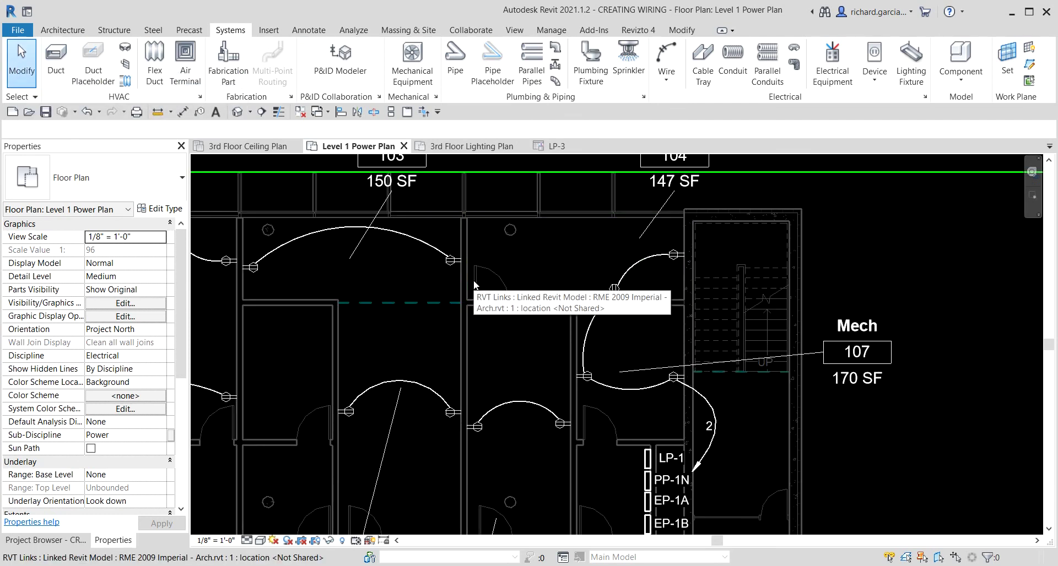
left_click(268, 31)
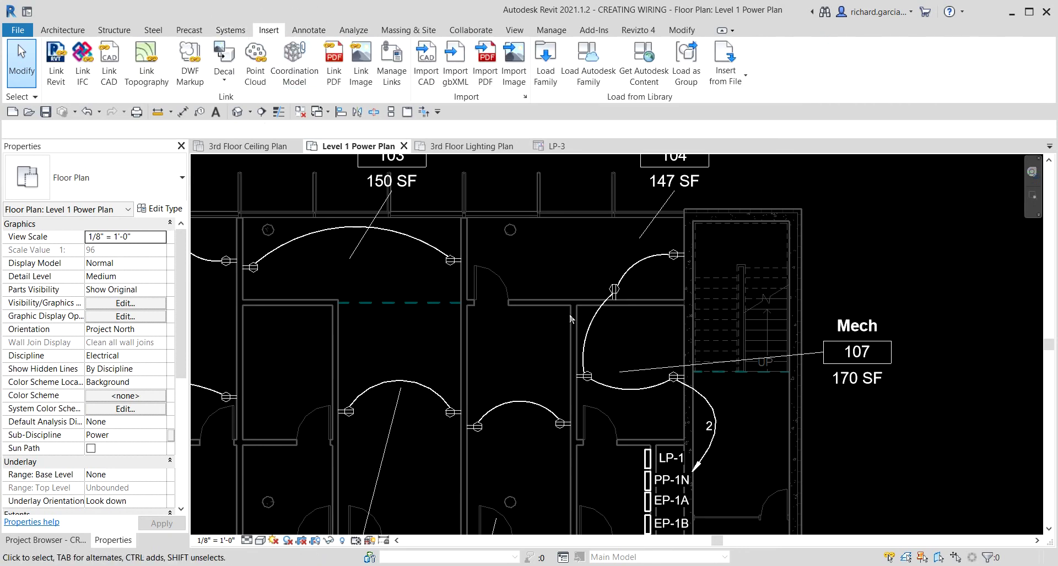
left_click(545, 64)
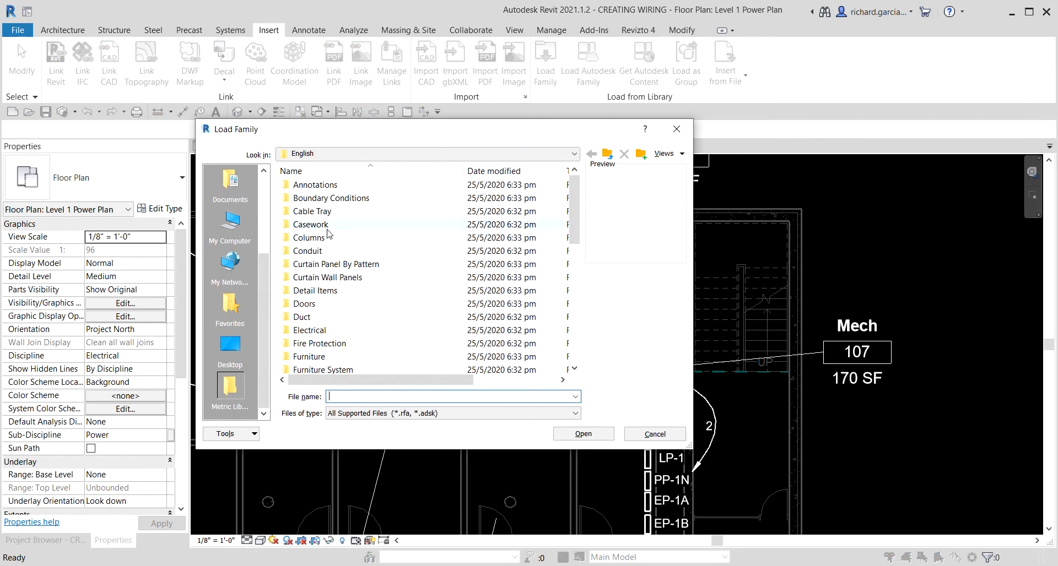
double_click(319, 186)
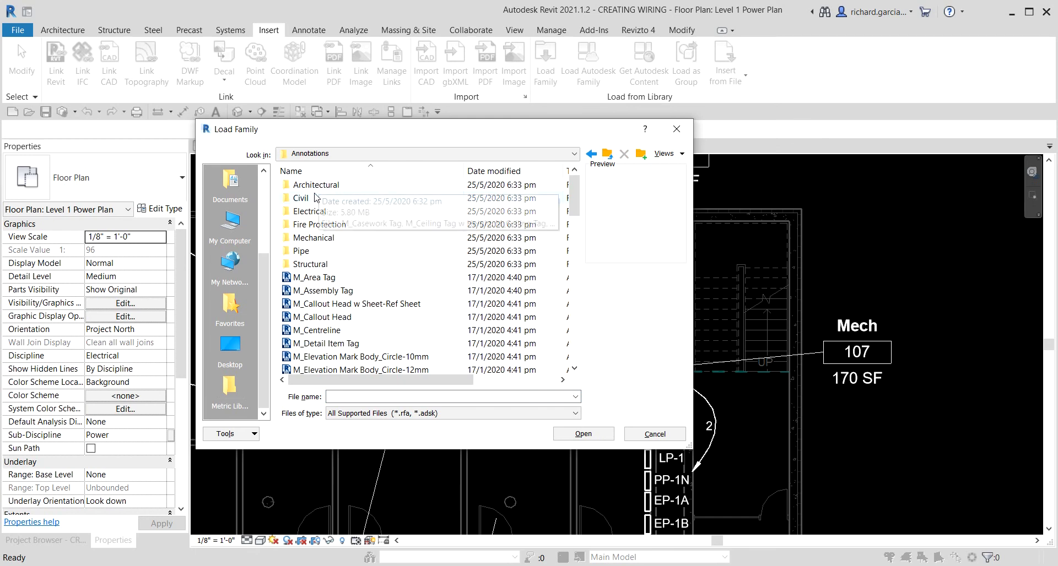
double_click(310, 211)
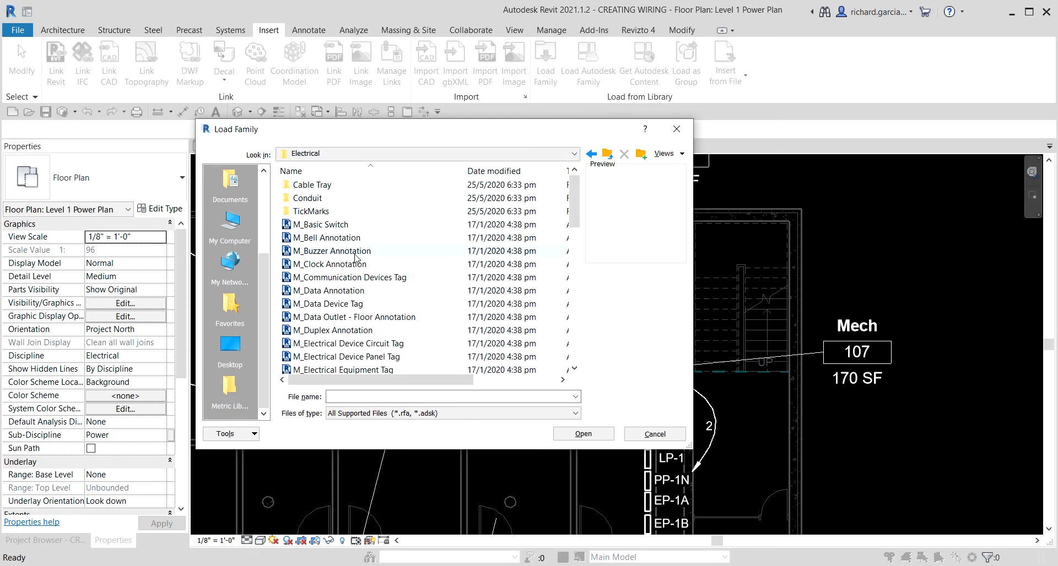
double_click(311, 211)
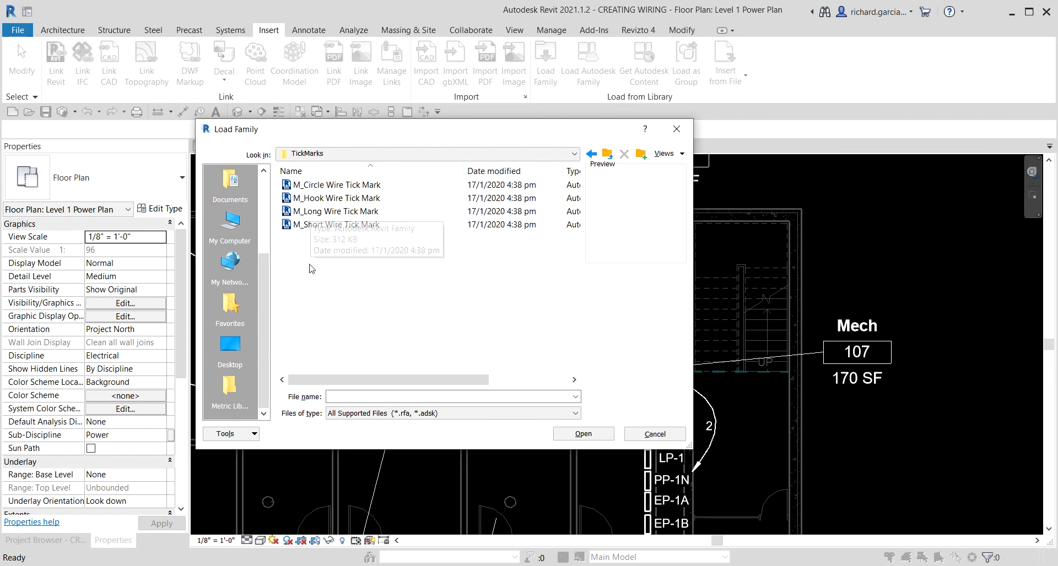
left_click(326, 215)
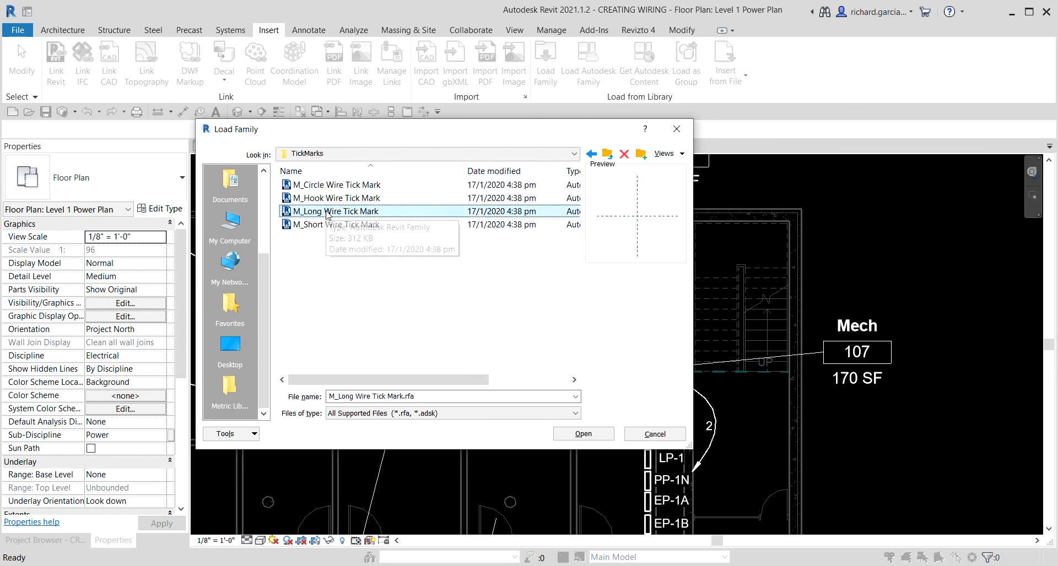
left_click(582, 434)
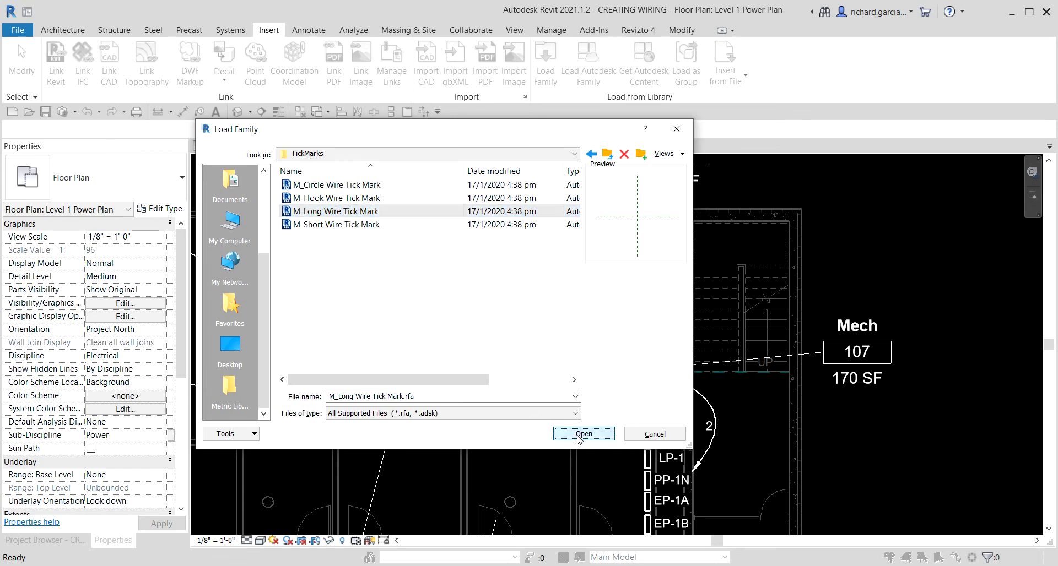
left_click(468, 331)
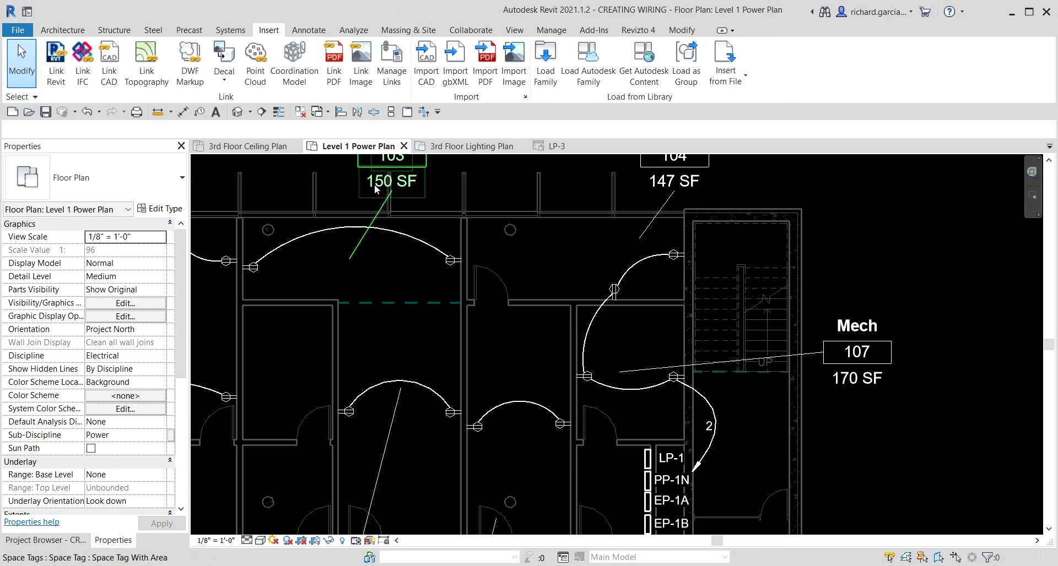
In the wiring section of the electrical settings, set the hot wire tick mark to M_Long Wire Tick Mark.
left_click(231, 33)
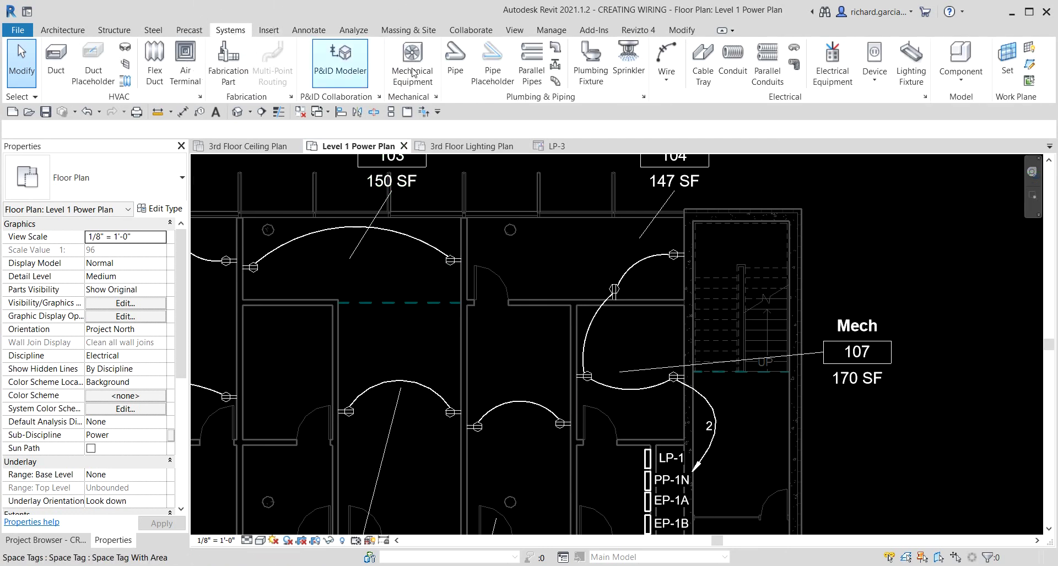
left_click(925, 98)
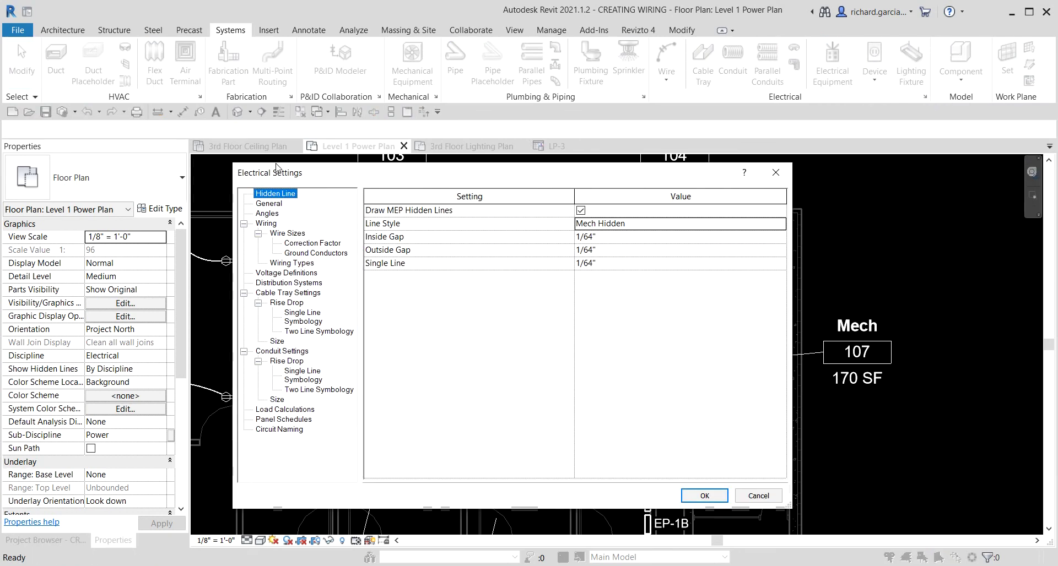
left_click(272, 225)
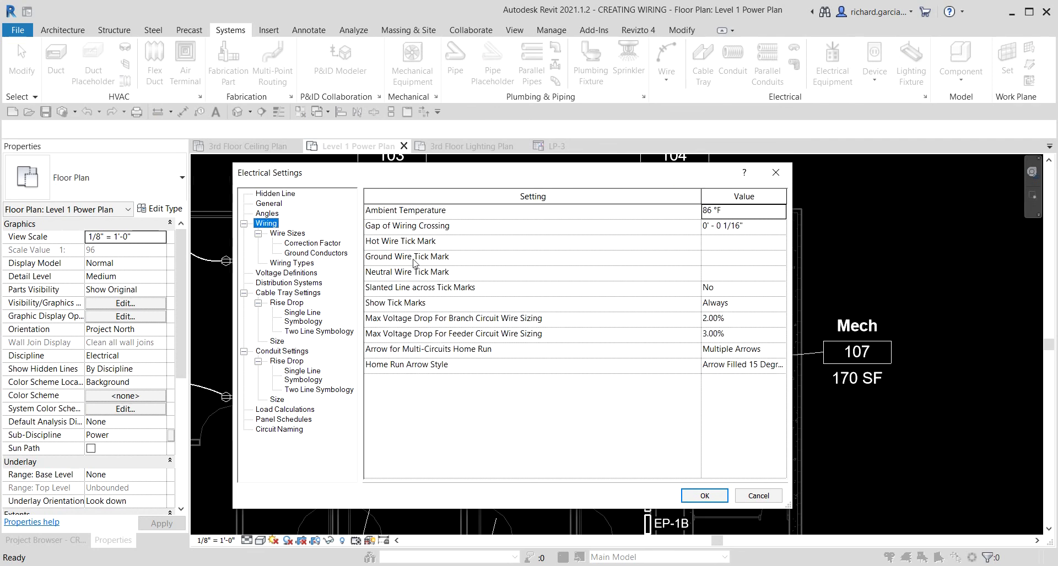
left_click(388, 273)
left_click(758, 246)
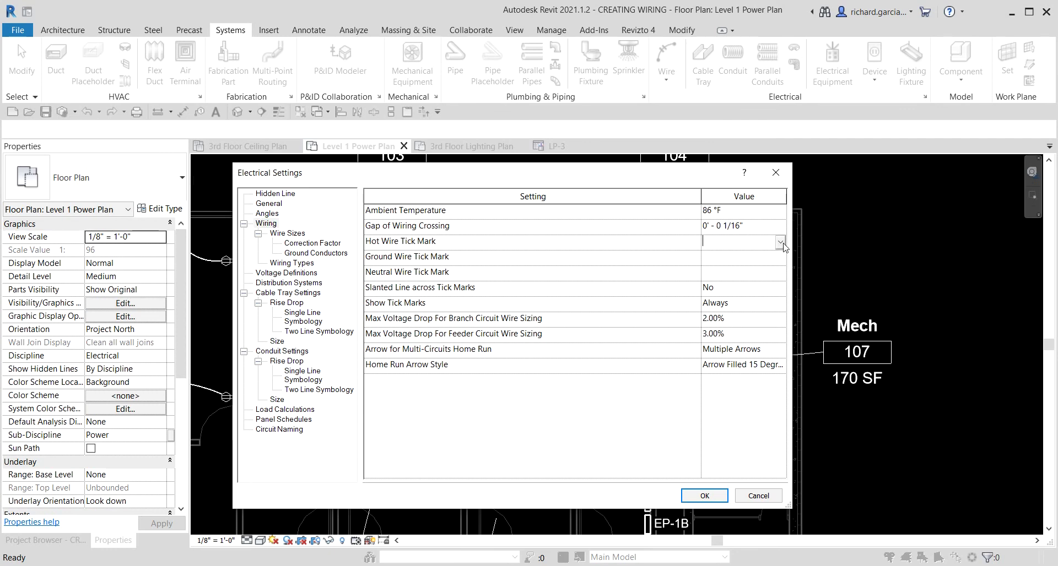
left_click(780, 242)
left_click(756, 260)
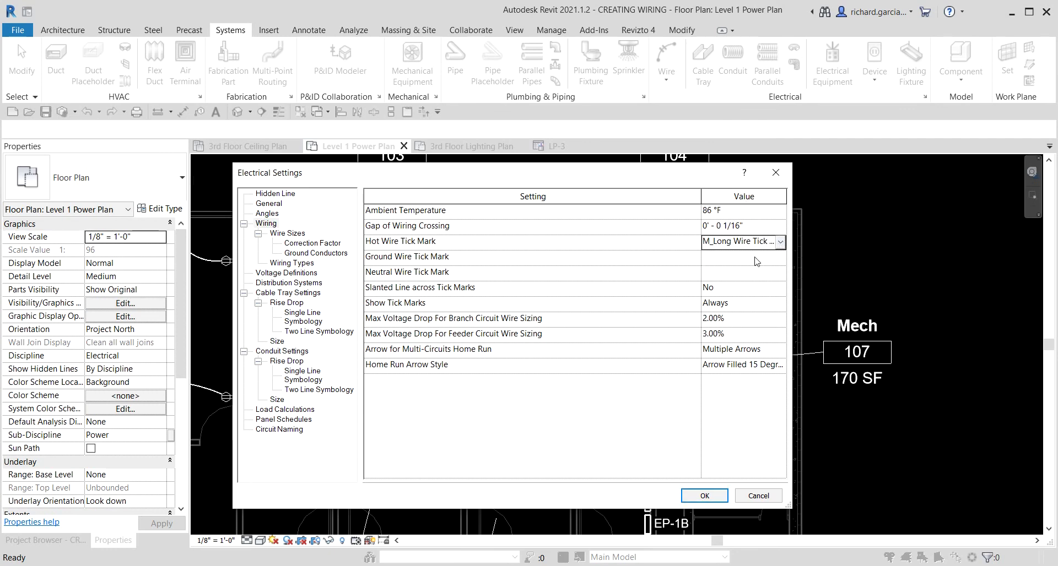
Assign M_Long Wire Tick Mark to the ground and neutral wires and accept the electrical settings.
left_click(782, 259)
left_click(766, 273)
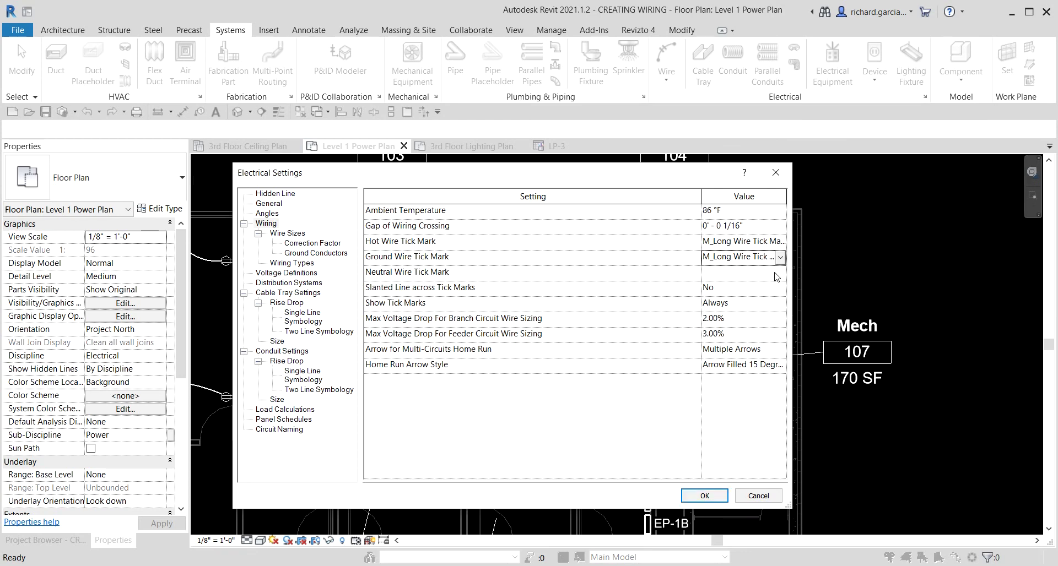
left_click(766, 274)
left_click(766, 274)
left_click(755, 287)
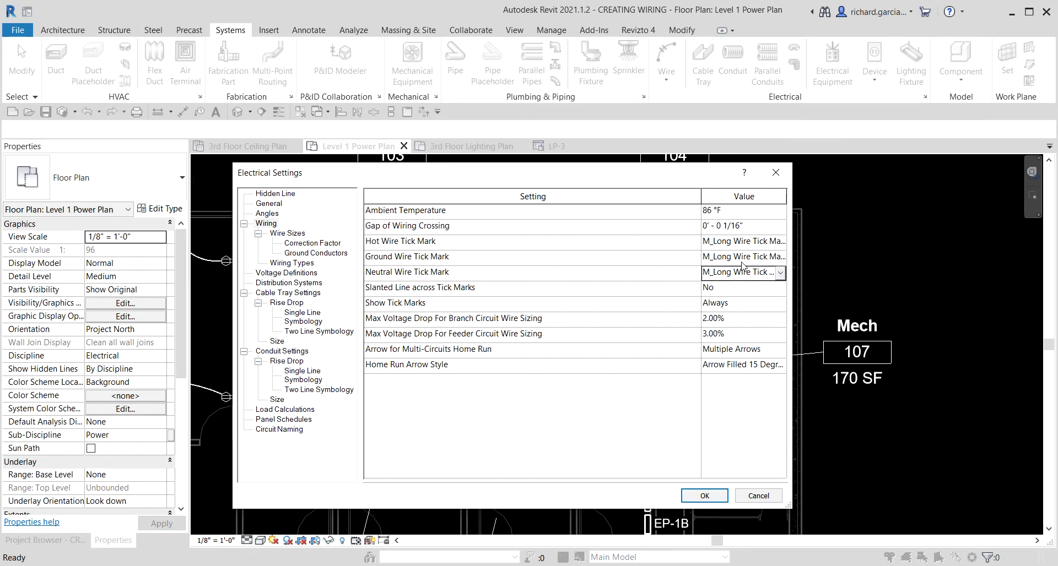
left_click(710, 498)
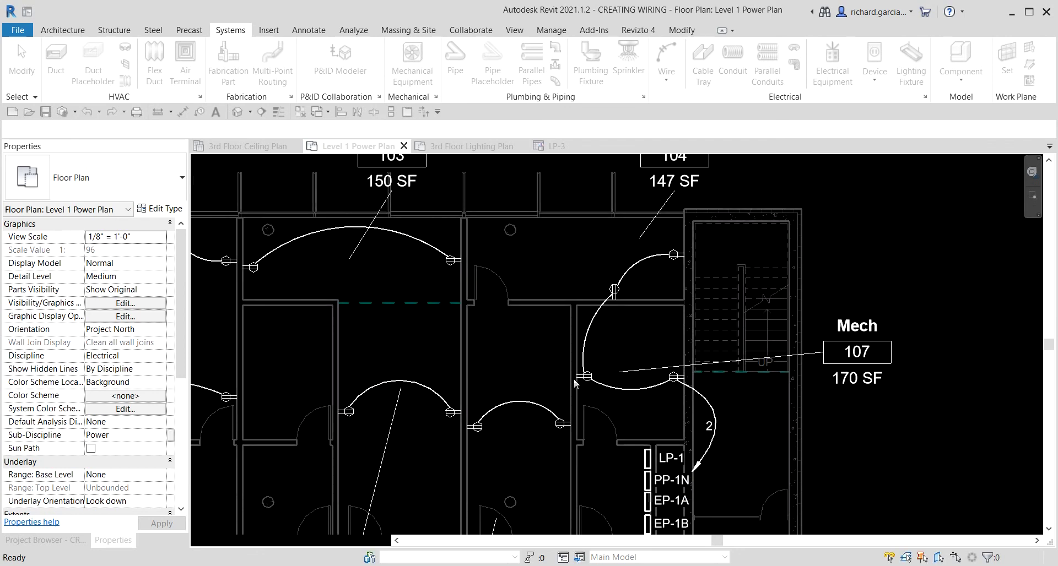
Increase the hot conductors of the arc wire in Janitor 108 to 3.
left_click(351, 233)
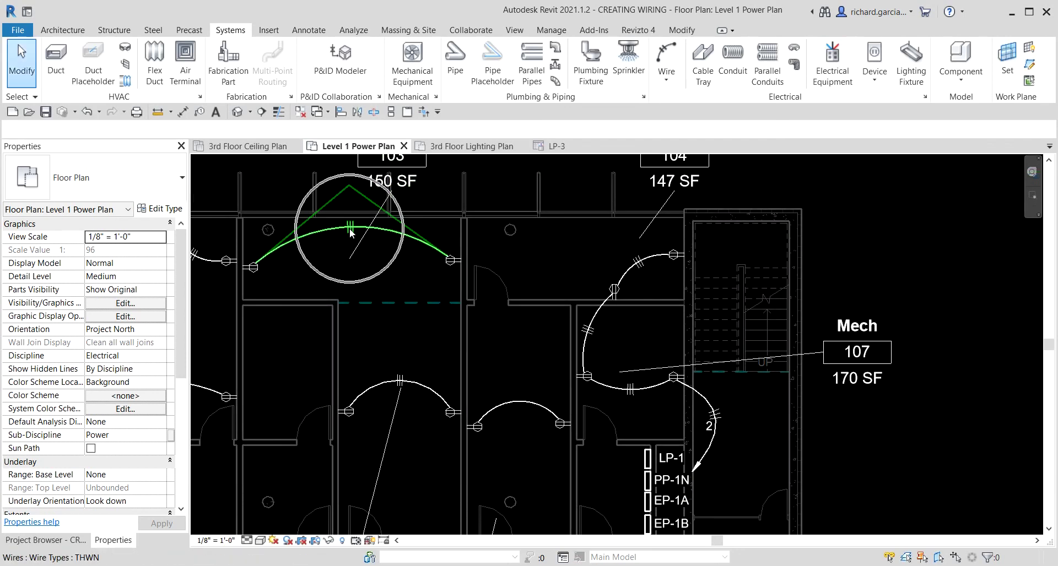
left_click(400, 380)
scroll(523, 412, "up", 3)
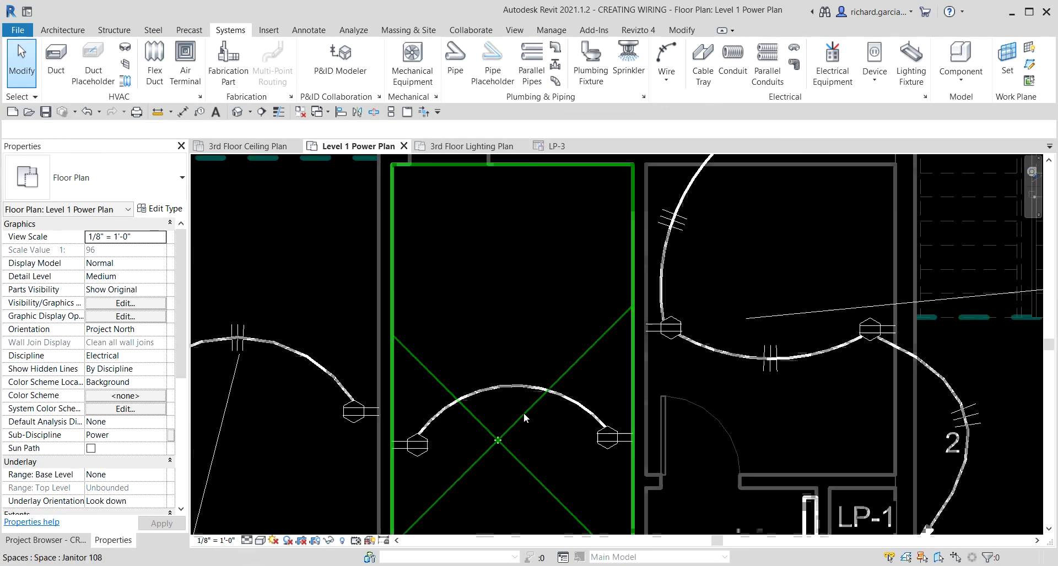
left_click(534, 380)
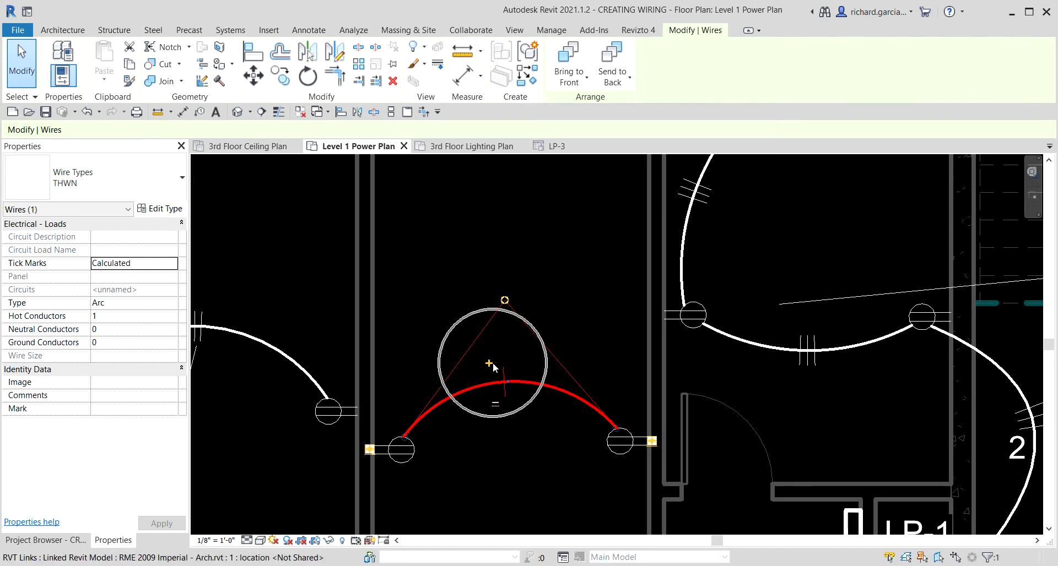
left_click(484, 365)
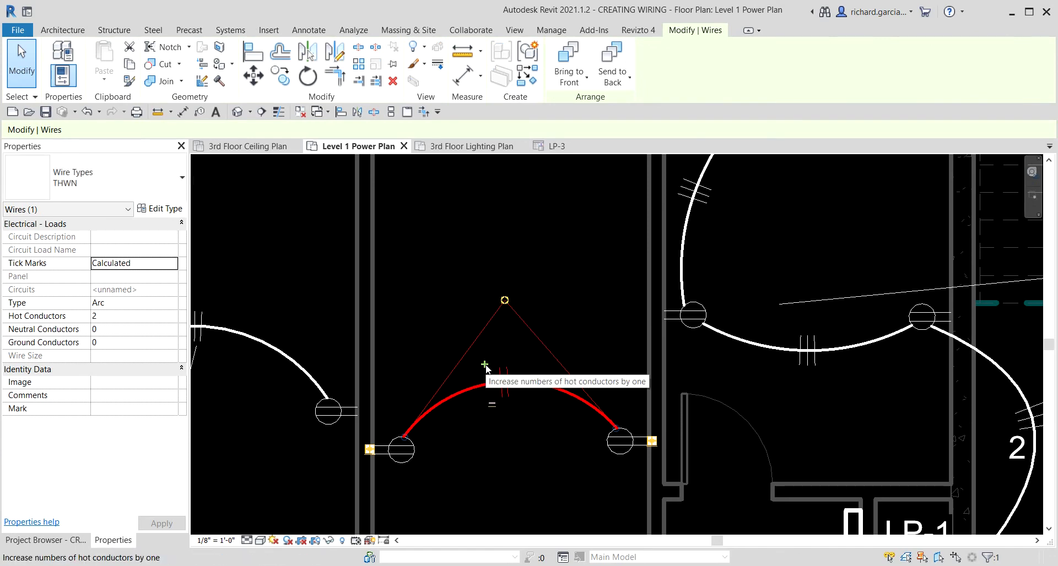
left_click(485, 365)
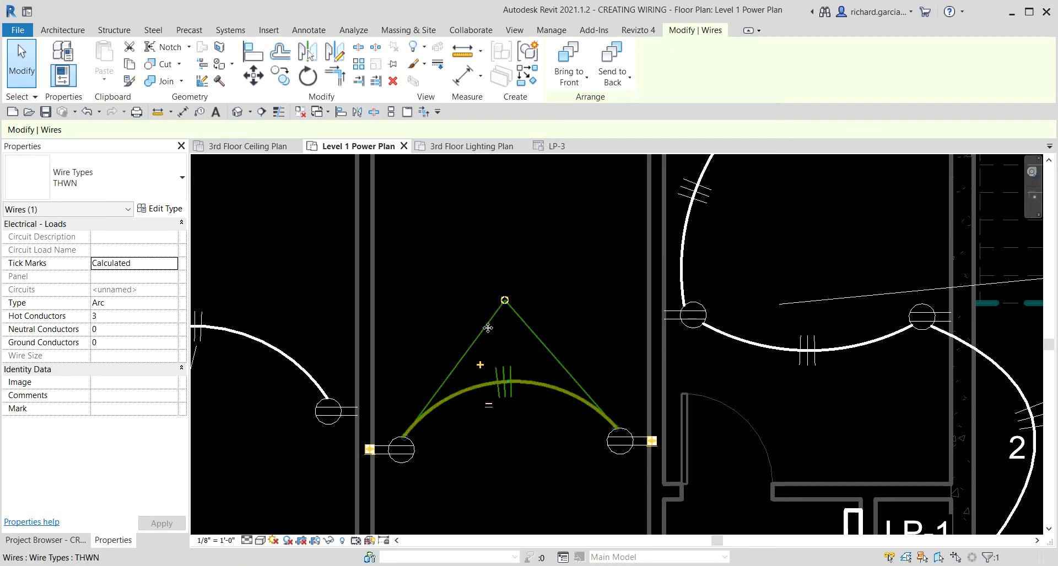
Reduce the hot conductors of the Janitor 108 arc wire to 1 and clear the selection.
scroll(480, 246, "down", 2)
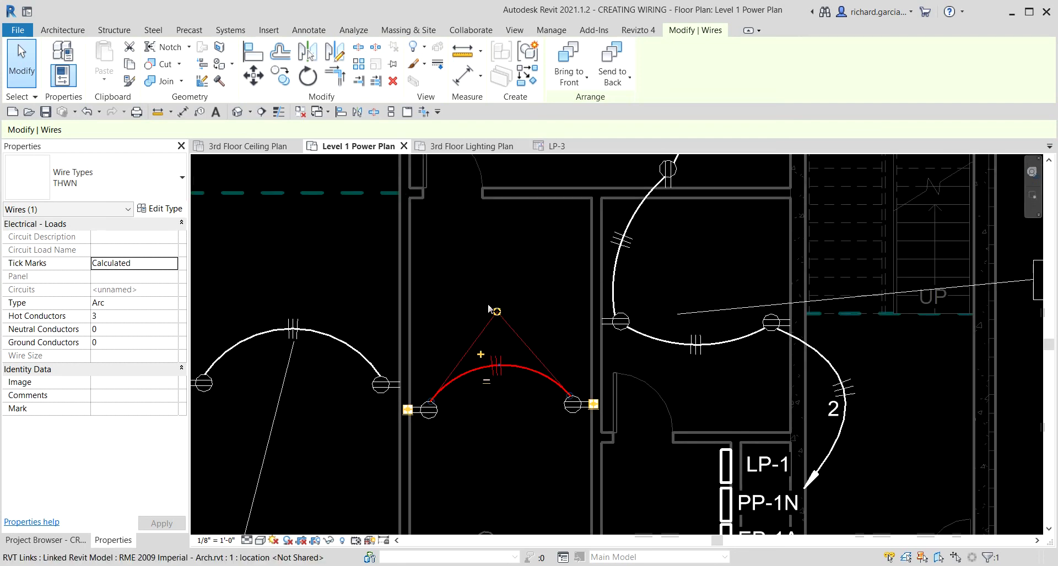
left_click(487, 384)
left_click(490, 381)
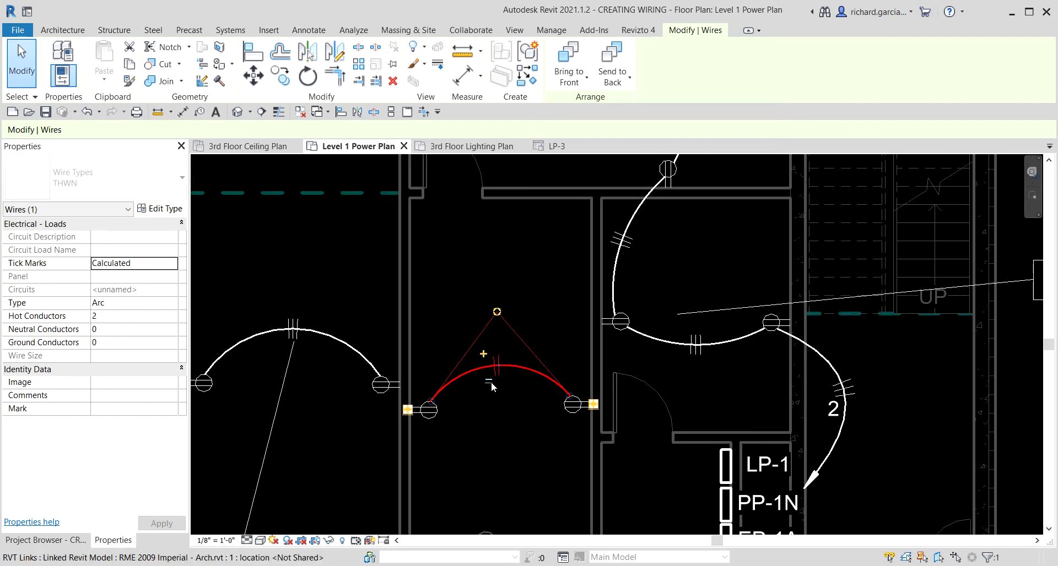
left_click(499, 336)
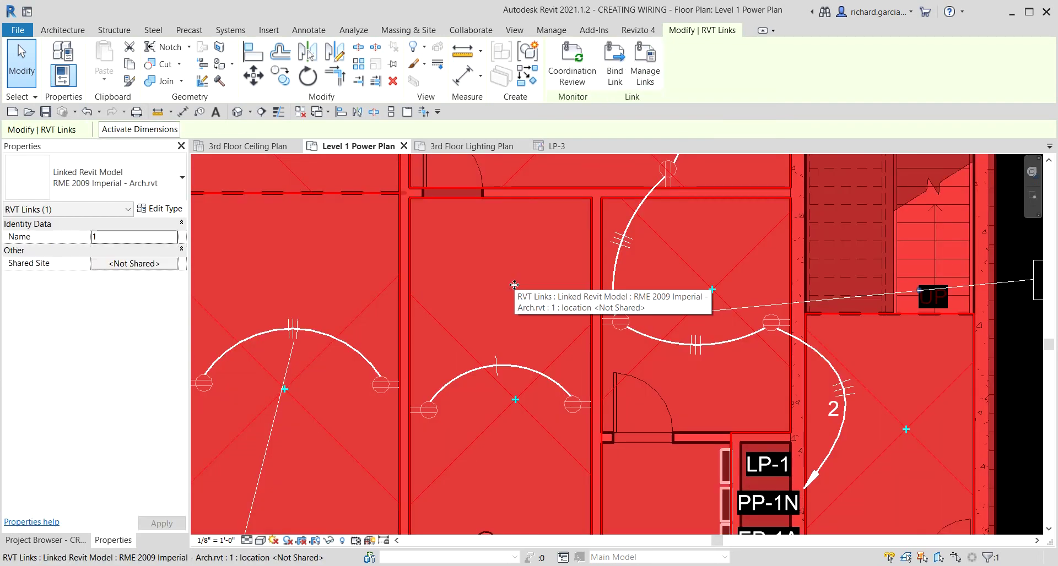
key("Escape")
Reselect the Janitor 108 arc wire, raise its hot conductors to 3, and deselect it.
left_click(503, 365)
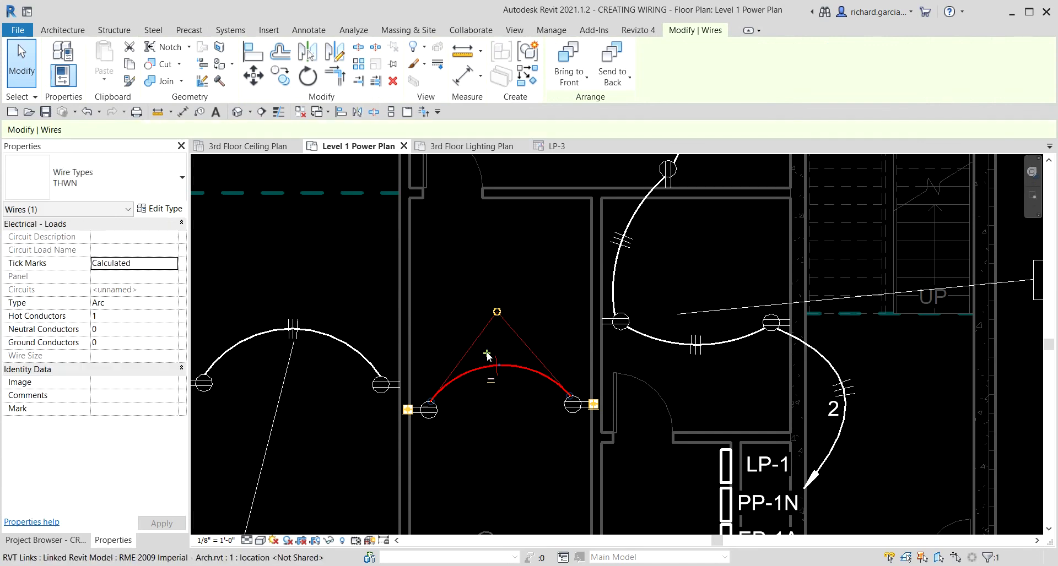
left_click(480, 354)
key("Escape")
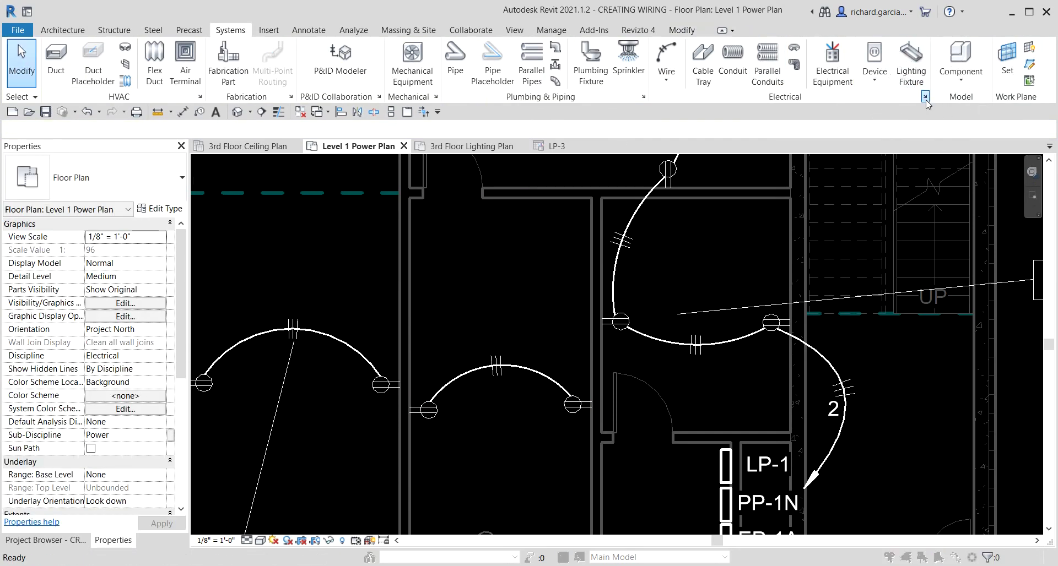
Review the Show Tick Marks options in the wiring settings, keeping Always, and close the electrical settings.
left_click(924, 97)
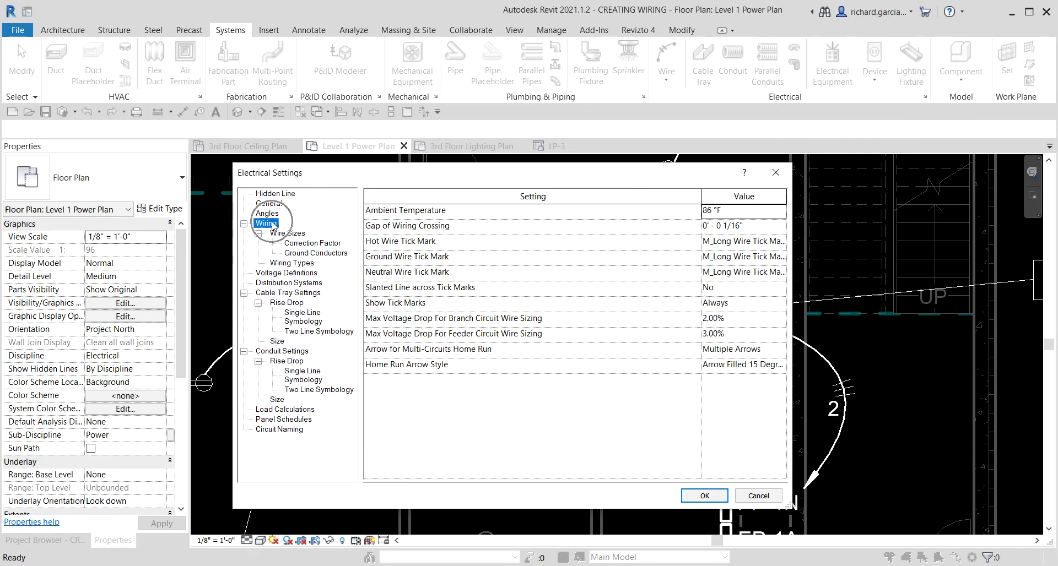
left_click(384, 310)
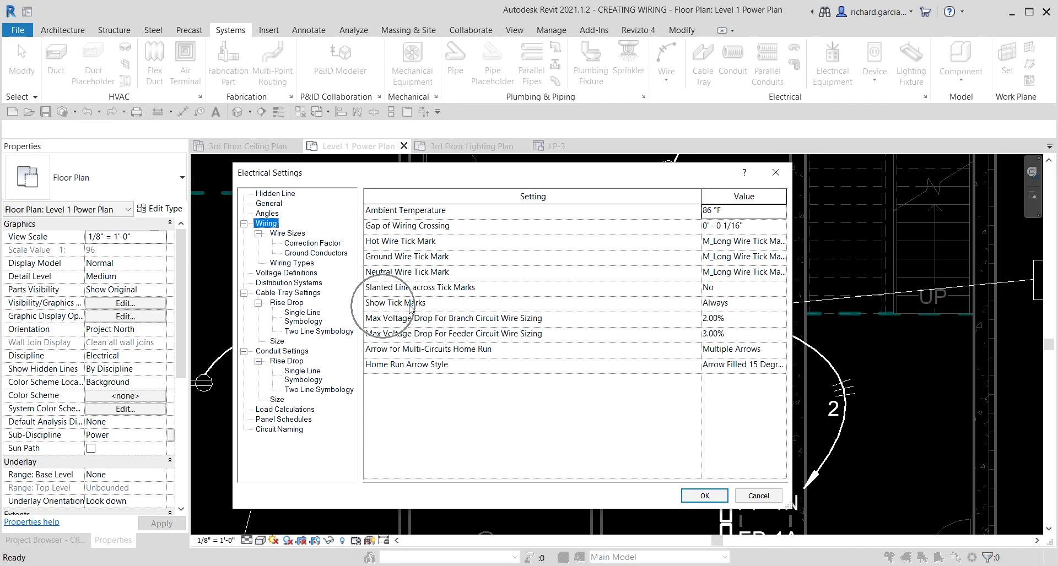
left_click(740, 309)
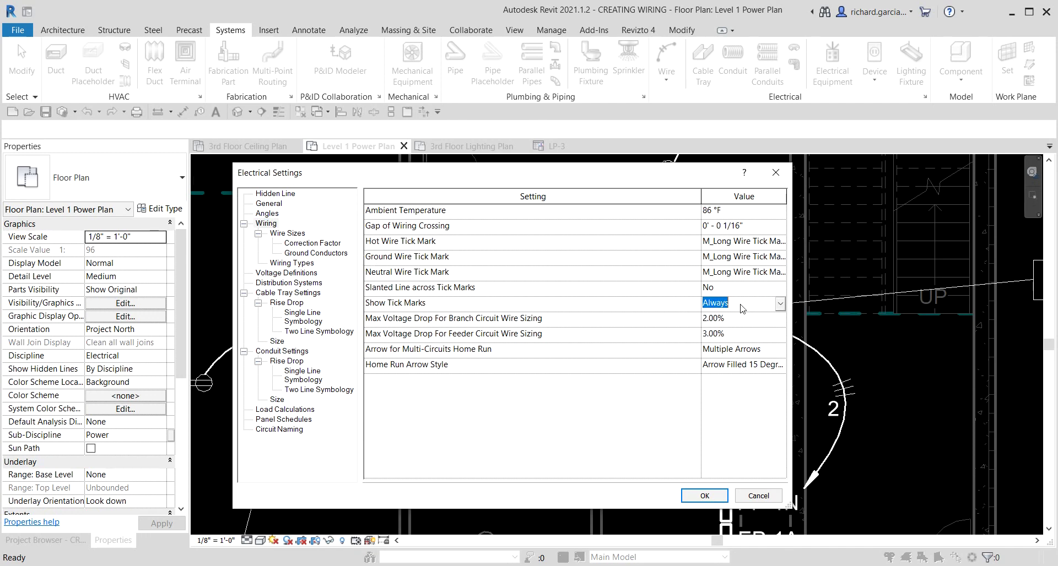
left_click(780, 303)
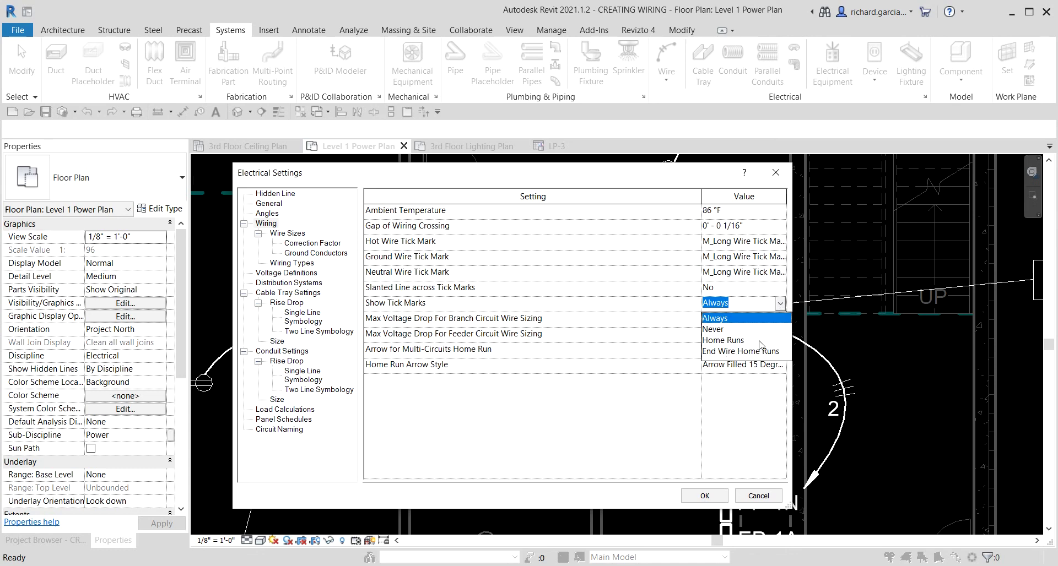
left_click(749, 305)
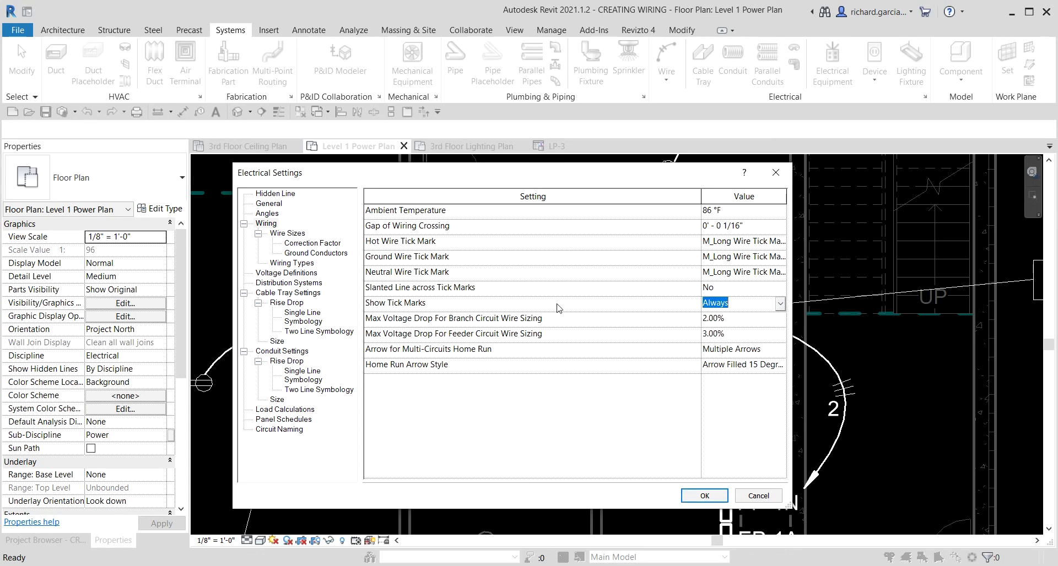
left_click(704, 495)
scroll(548, 352, "down", 4)
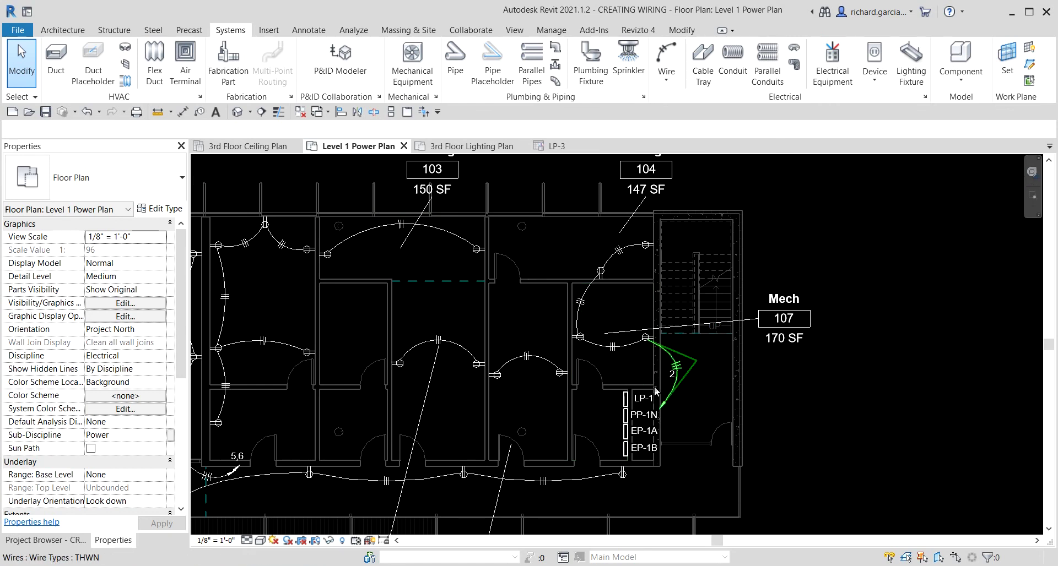
scroll(655, 381, "up", 4)
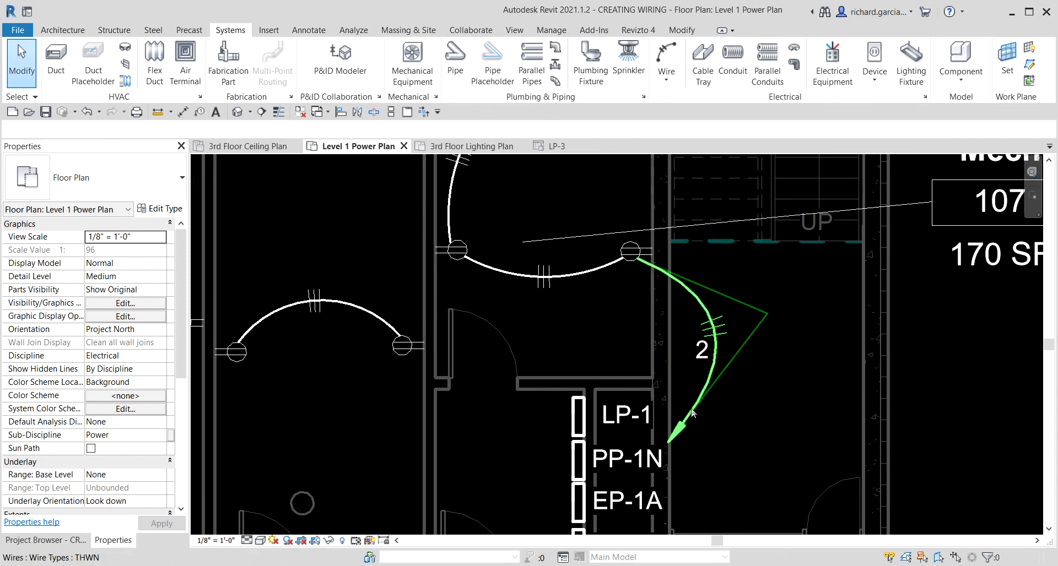
scroll(716, 345, "down", 4)
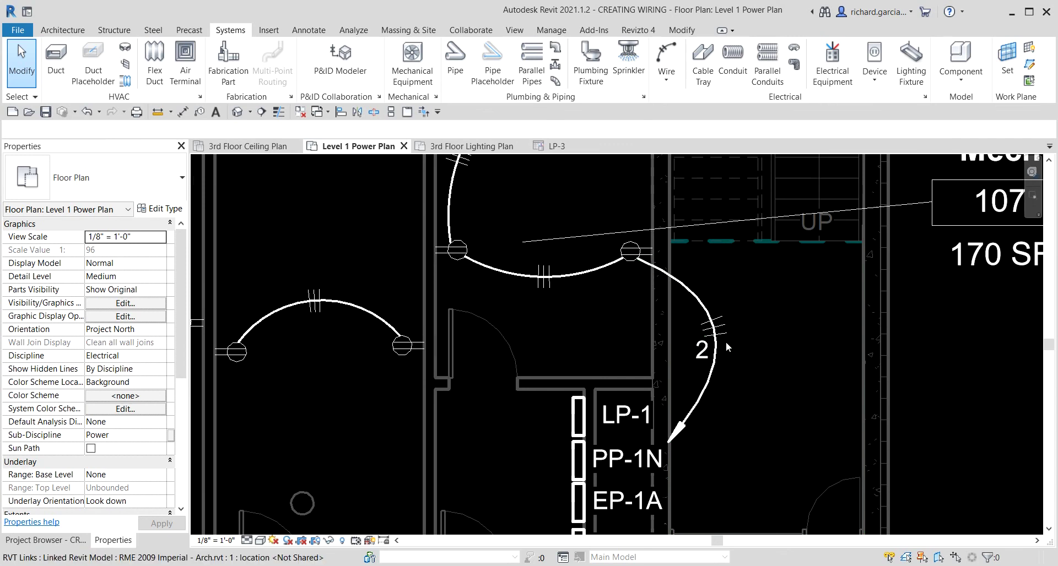
Draw an arc home-run wire from the east-wall receptacle in Meeting 103 into Storage 104, ending short of the room's lower receptacle.
middle_click_drag(537, 234, 562, 330)
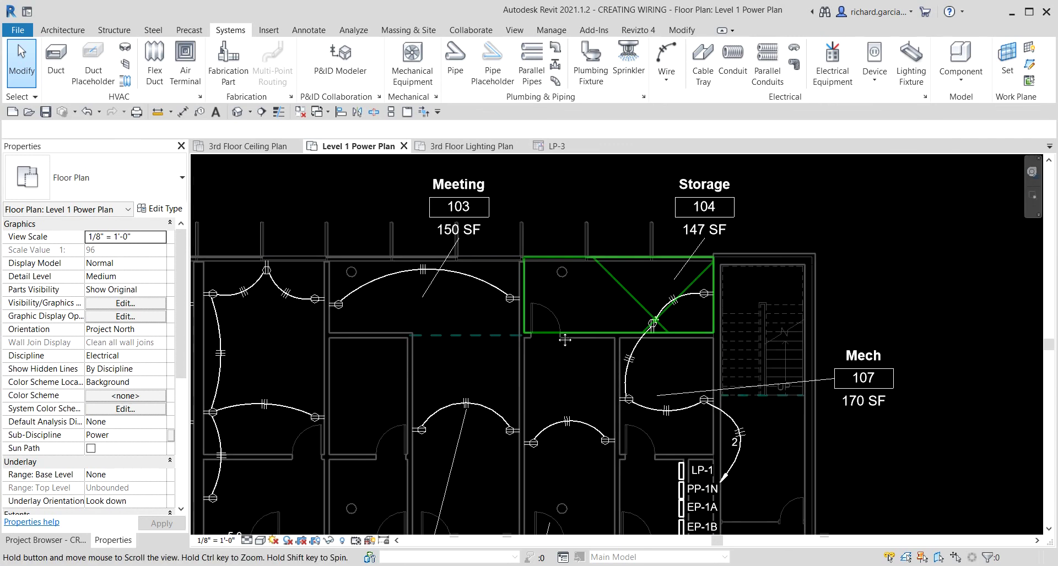
scroll(536, 291, "up", 3)
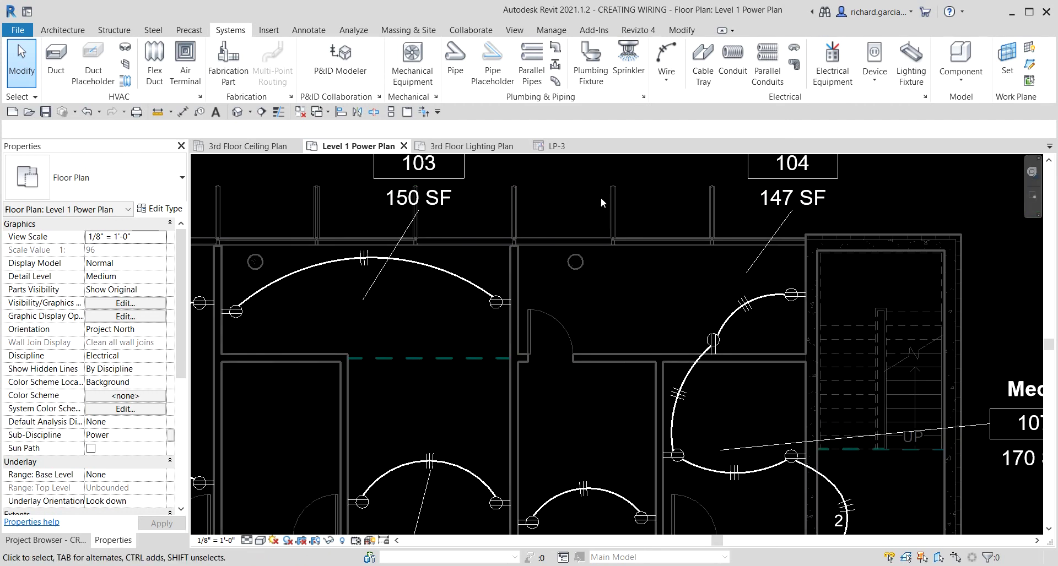
left_click(665, 51)
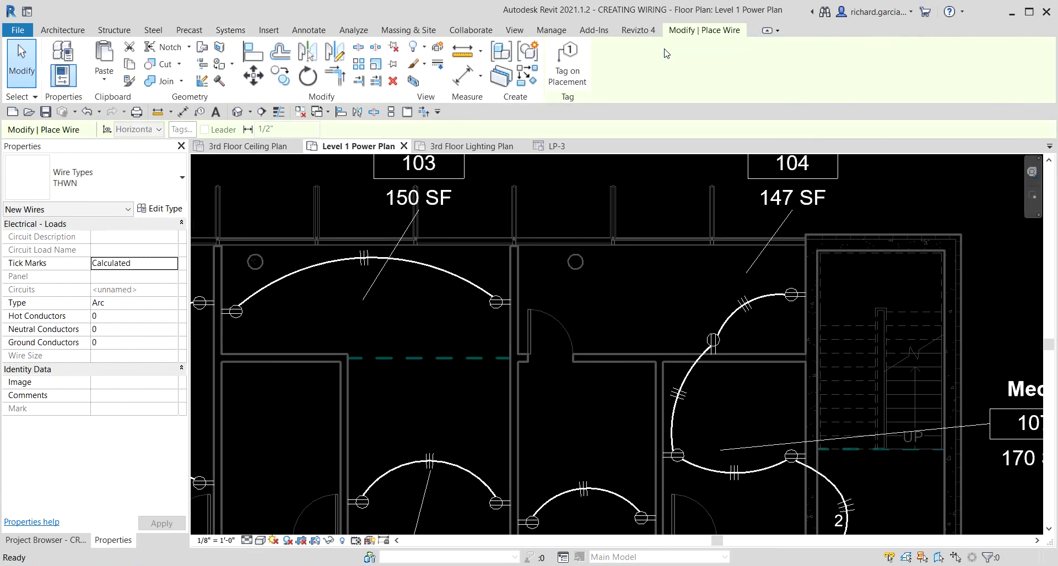
scroll(513, 292, "up", 4)
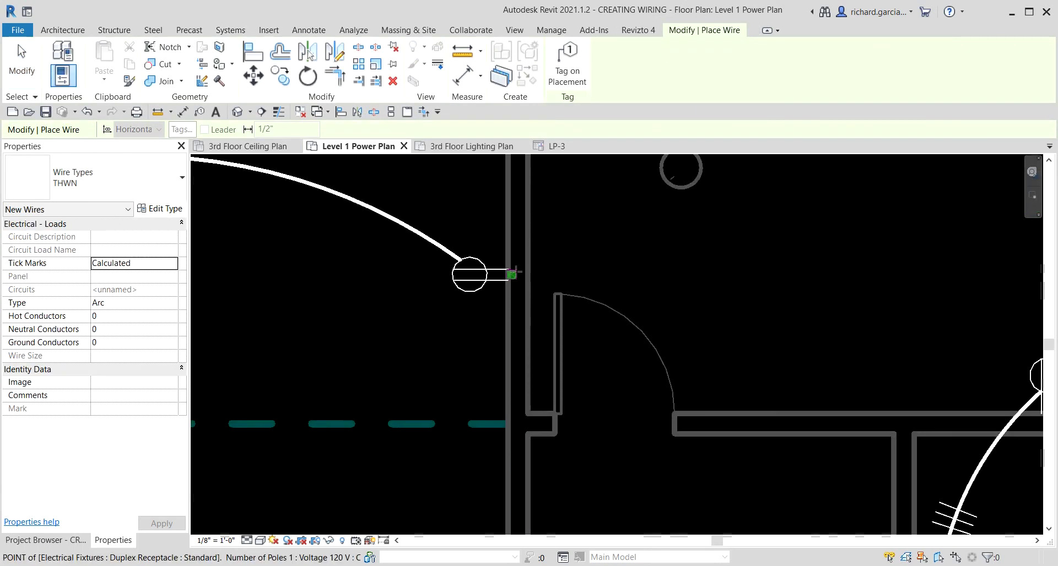
left_click(508, 275)
scroll(542, 244, "down", 1)
scroll(542, 244, "down", 2)
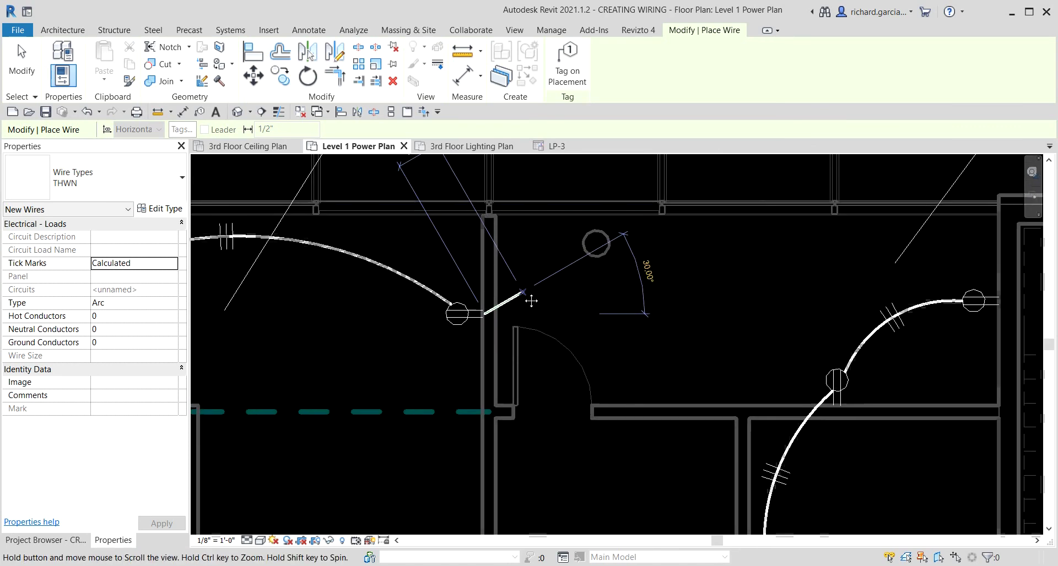
left_click(628, 277)
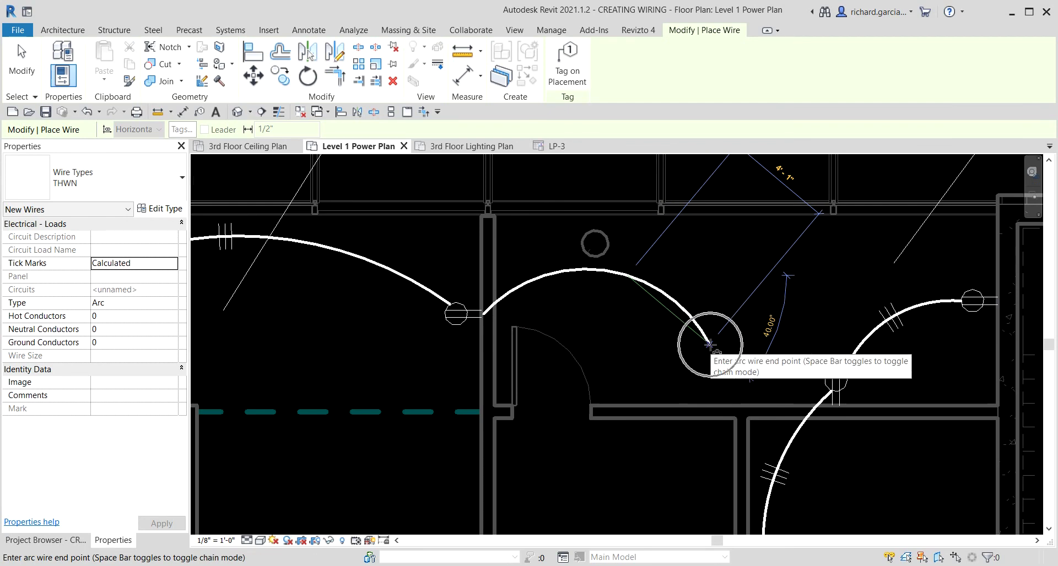
left_click(769, 359)
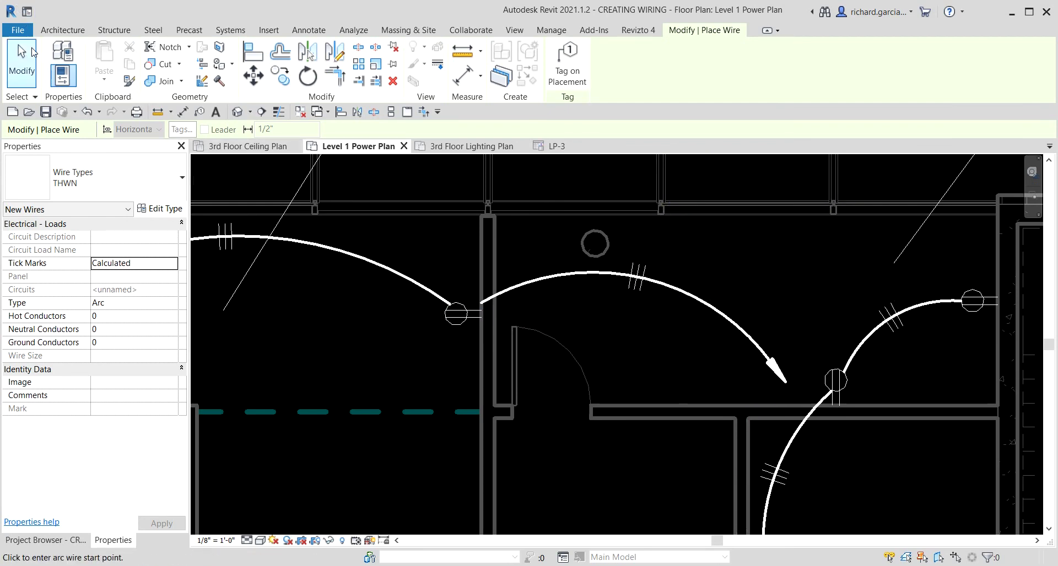
left_click(21, 60)
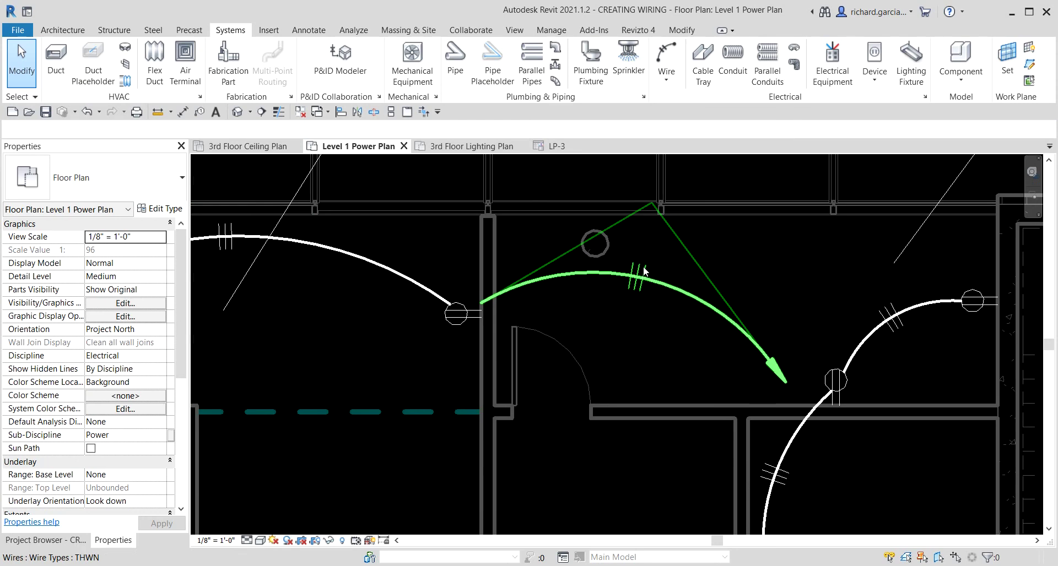
Tag the new Meeting 103 home-run wire and shift its circuit tag below the arc, to the left of the tick marks.
left_click(635, 288)
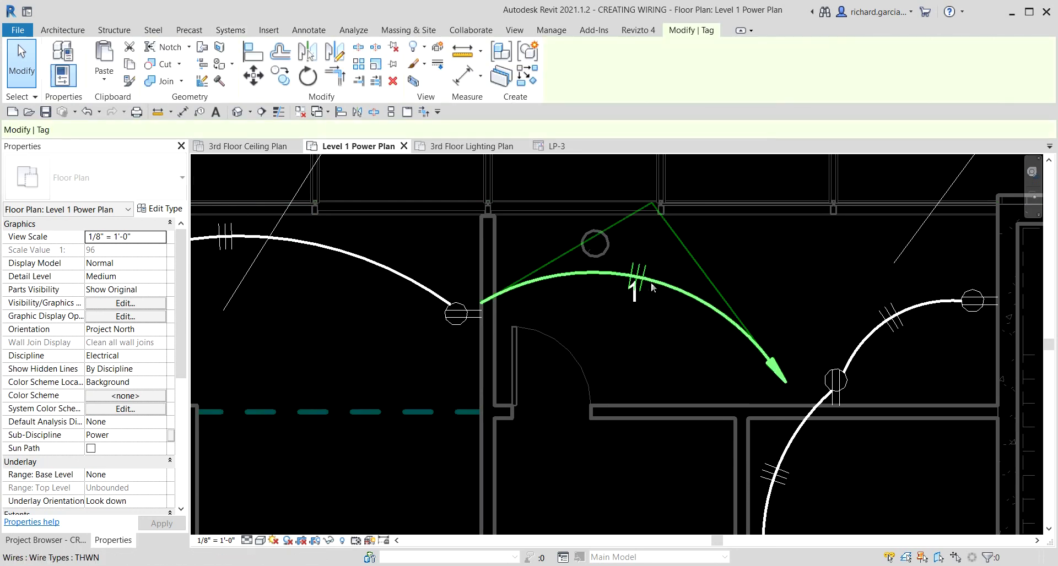
key("Escape")
left_click(634, 305)
left_click_drag(634, 315, 612, 315)
left_click(580, 283)
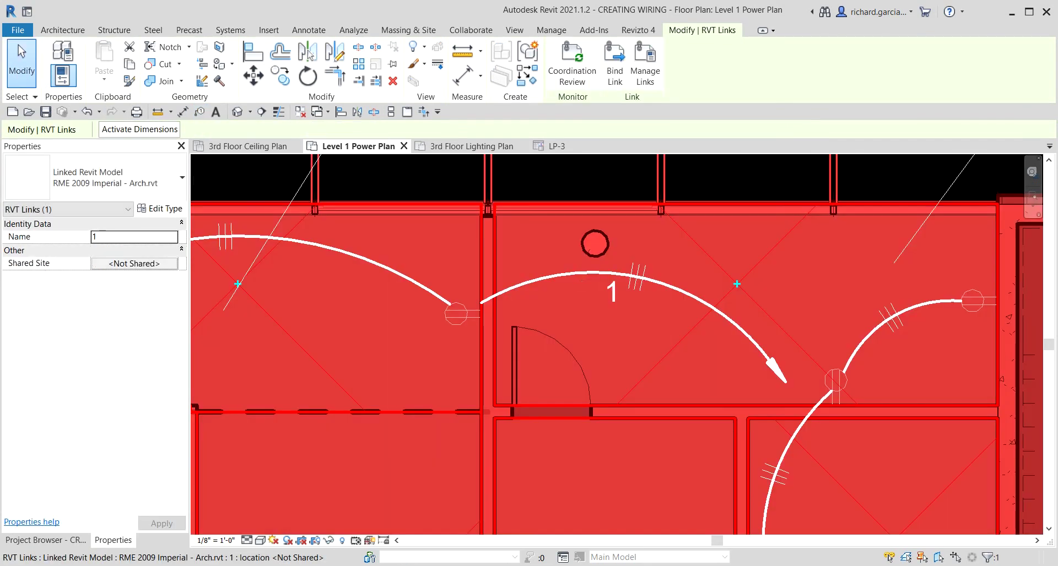
left_click(18, 45)
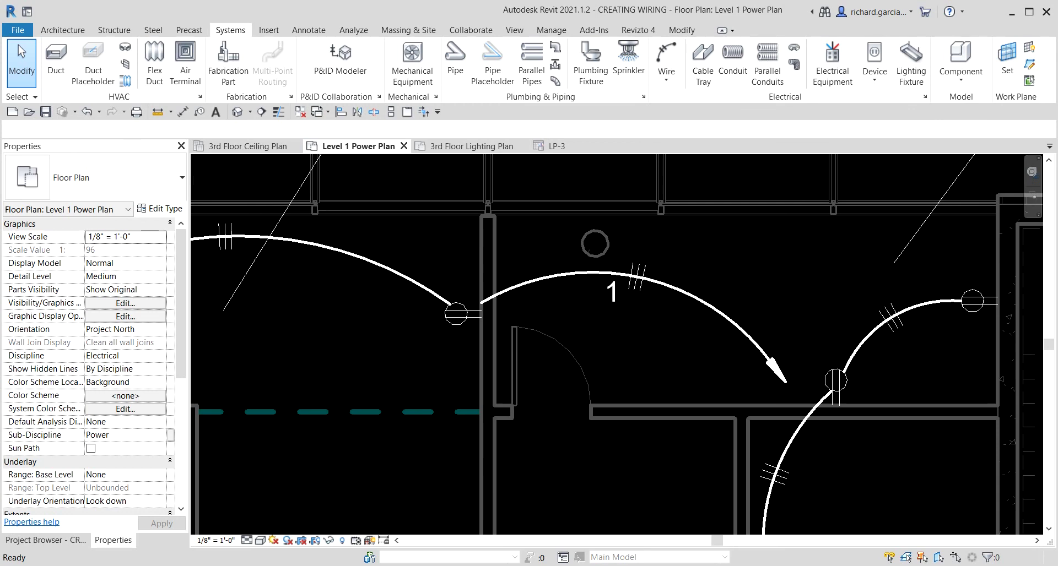
Extend the arrow end of the Meeting 103 home-run wire to connect to the receptacle on the lower wall of Storage 104.
scroll(427, 299, "down", 2)
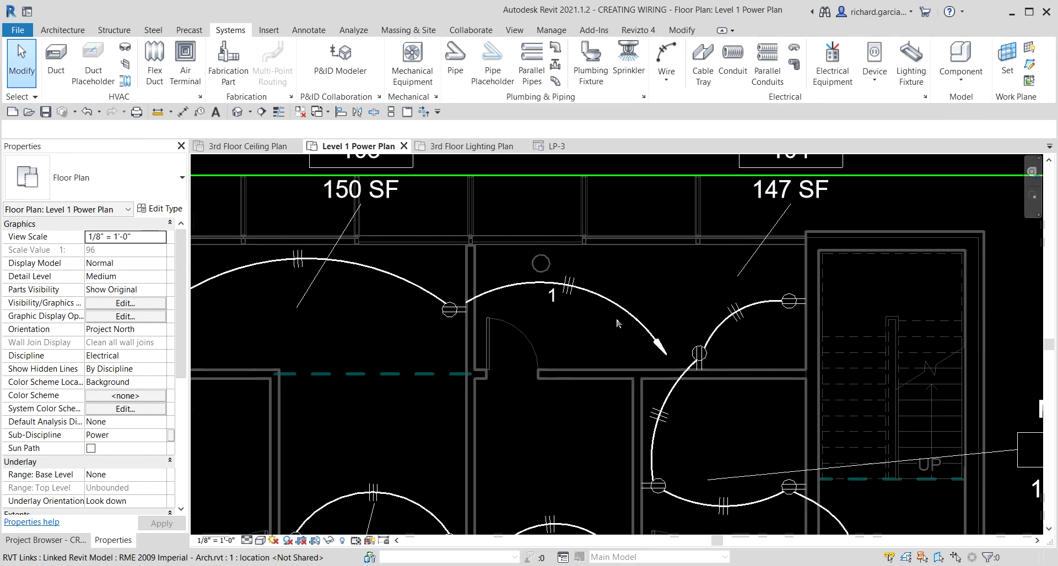
middle_click_drag(616, 318, 497, 293)
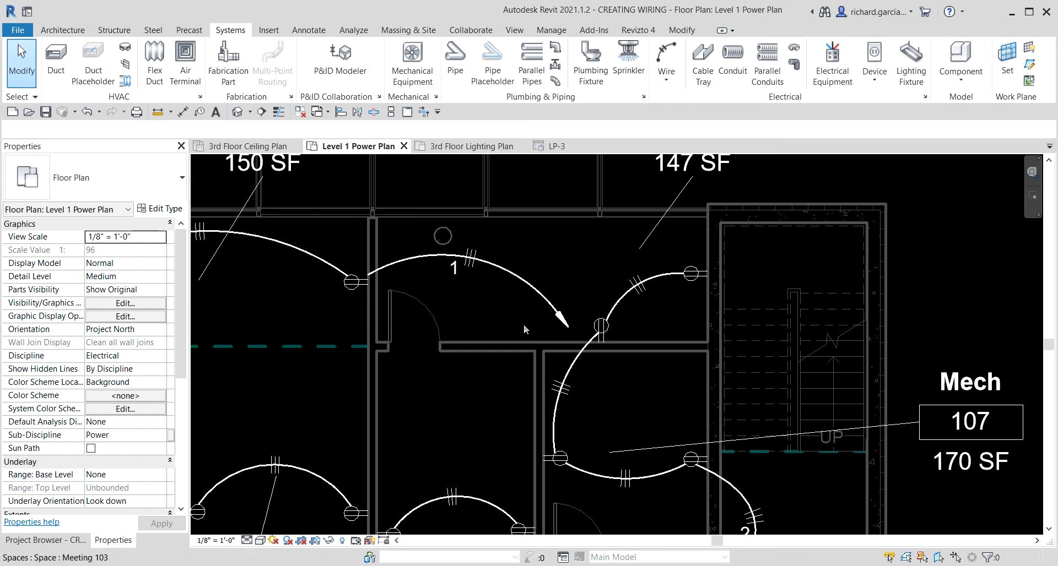
scroll(531, 287, "up", 1)
left_click(534, 287)
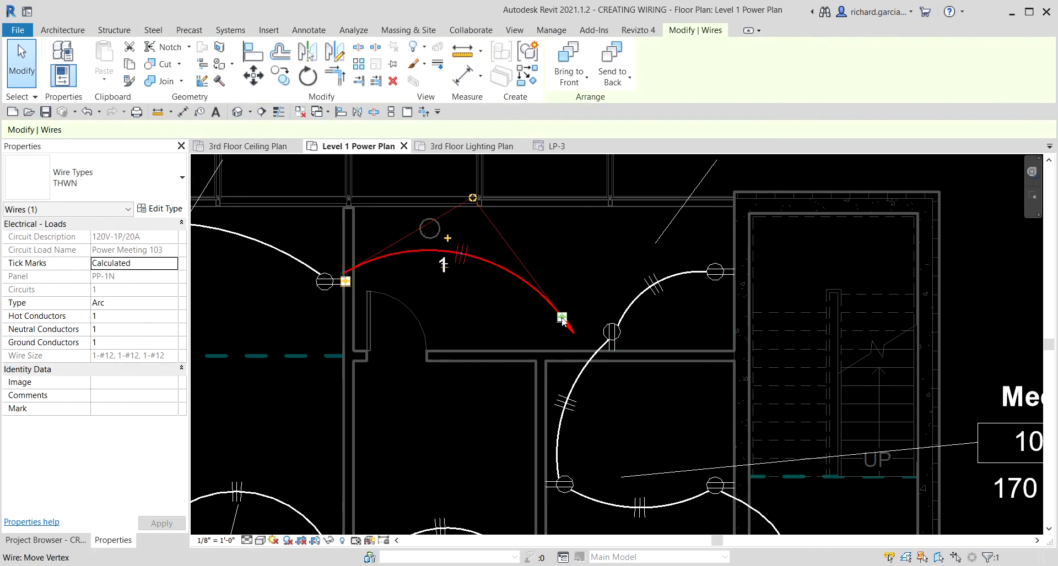
left_click_drag(562, 319, 617, 355)
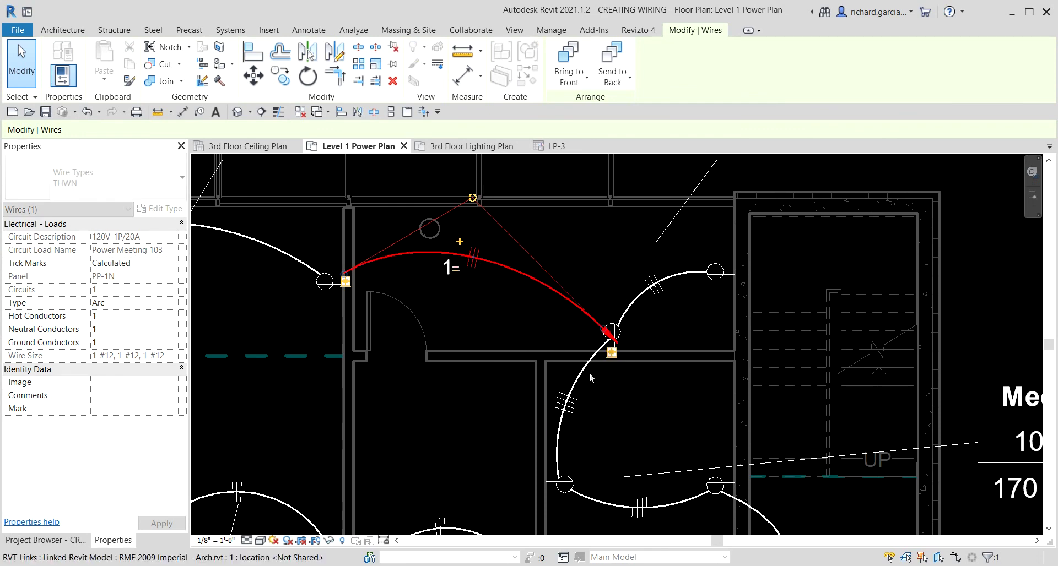
Move the circuit tag of the home run near panel PP-1N to the outer side of its arc, clear of the wire.
scroll(517, 313, "down", 2)
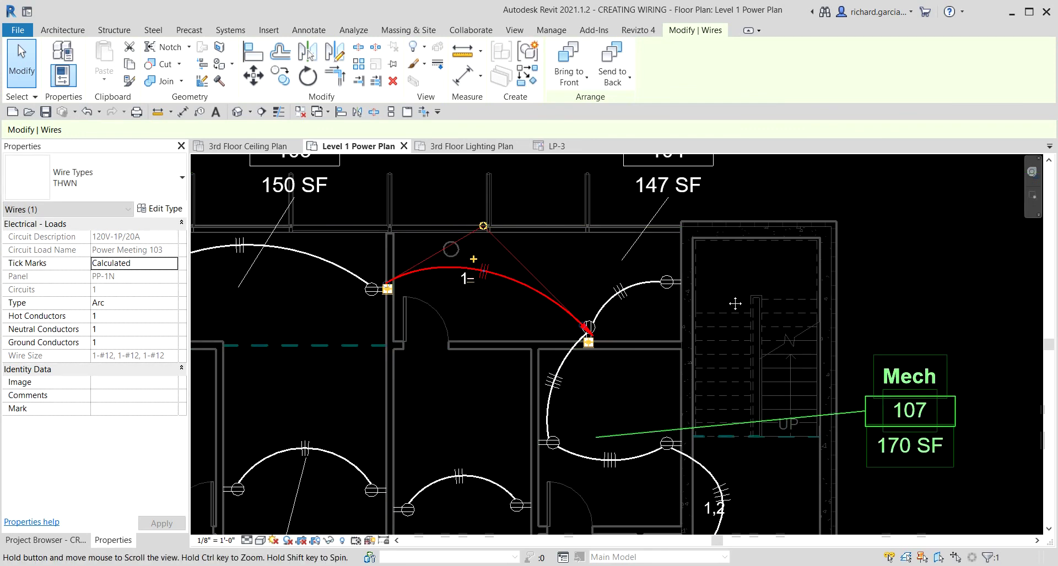
middle_click_drag(749, 413, 749, 148)
scroll(677, 333, "up", 3)
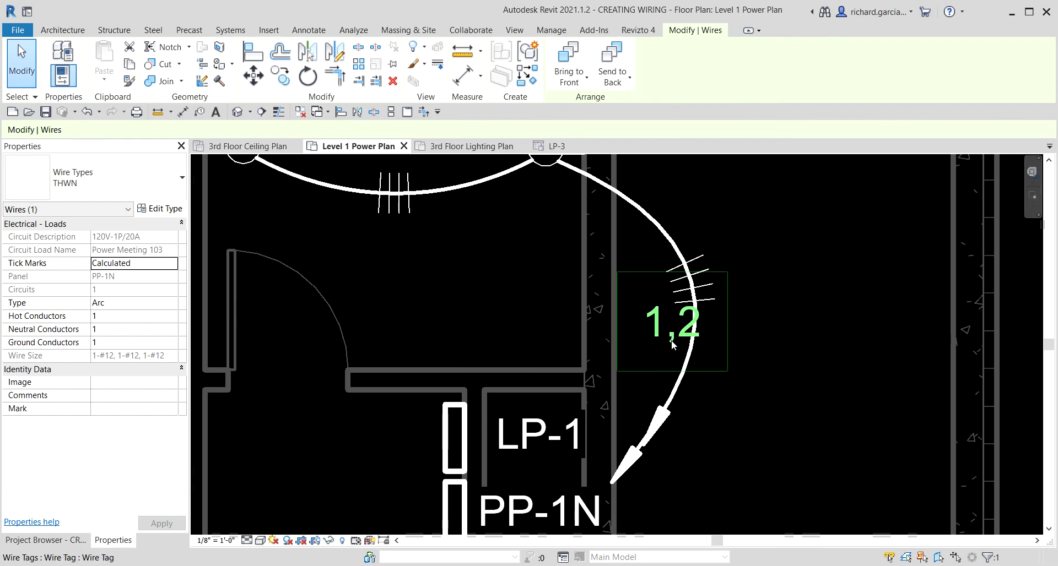
scroll(671, 339, "up", 2)
left_click(632, 338)
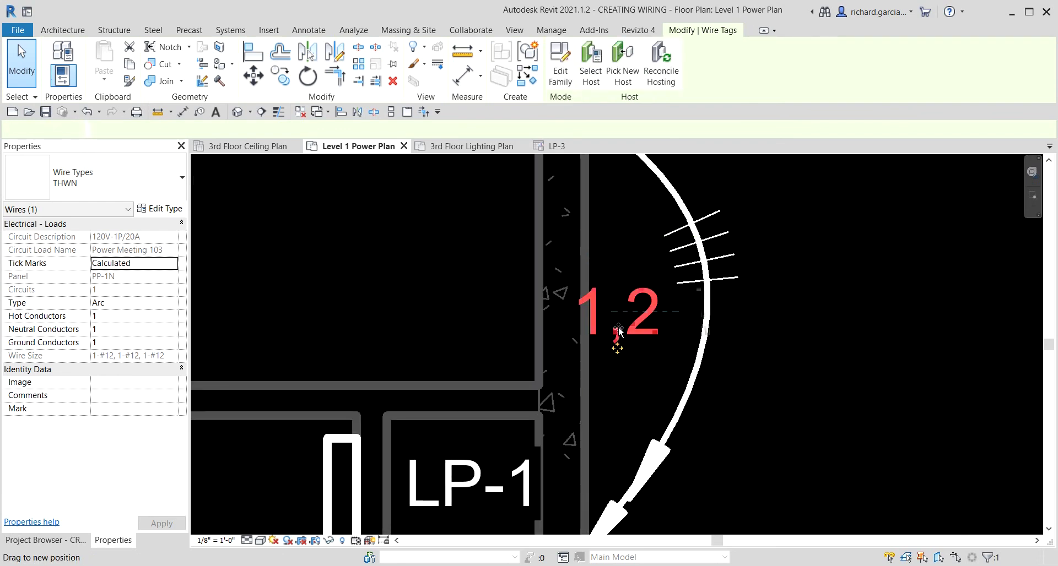
left_click_drag(696, 335, 792, 266)
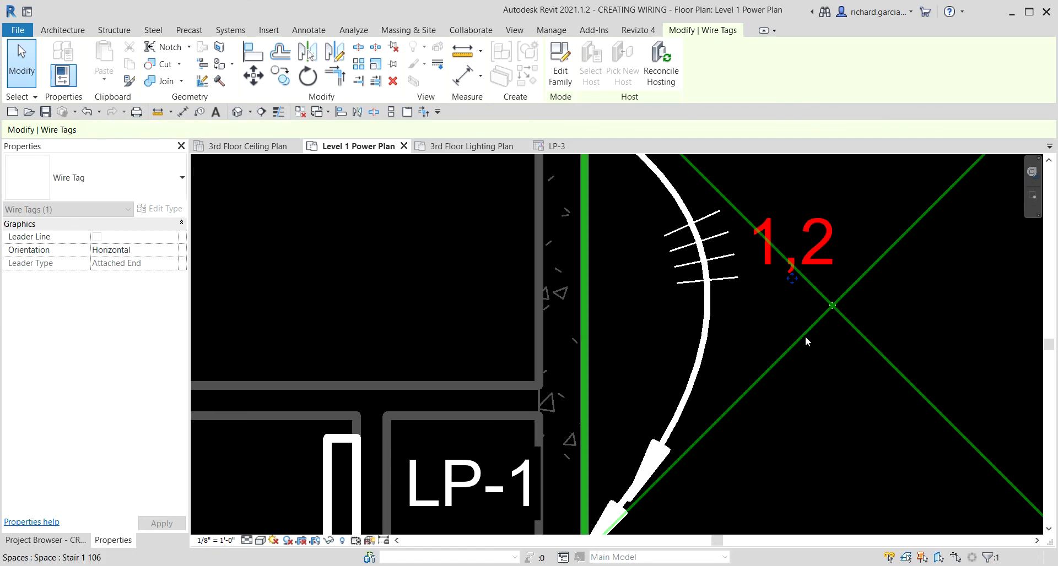
key("Escape")
scroll(739, 343, "down", 3)
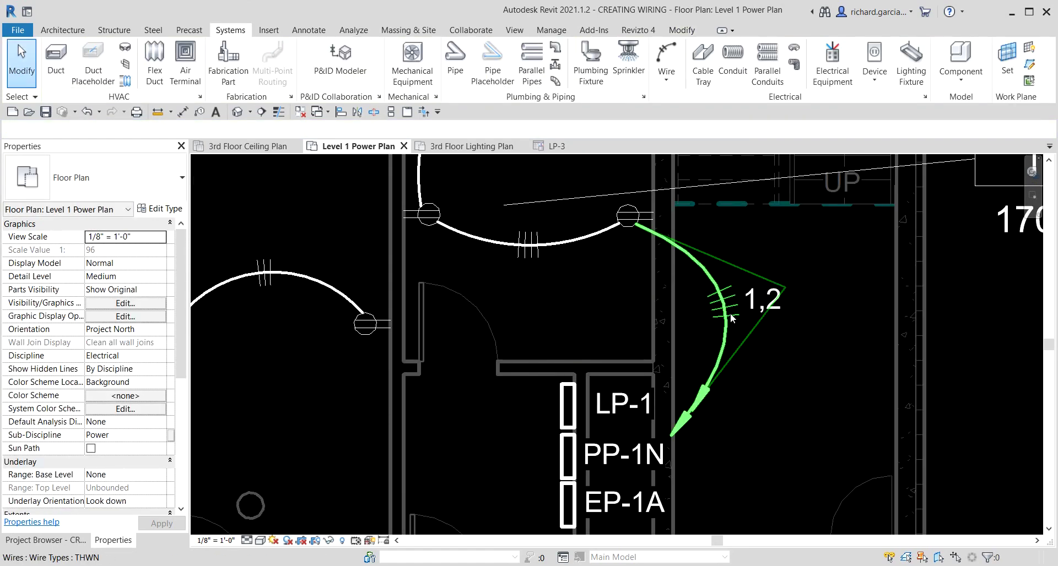
scroll(730, 313, "down", 3)
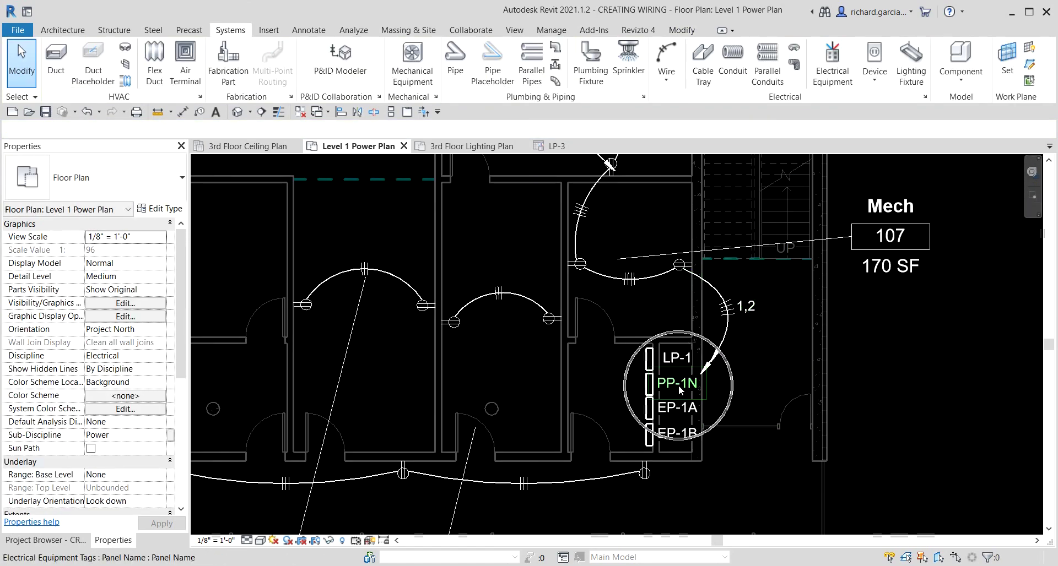
scroll(679, 385, "down", 2)
middle_click_drag(598, 380, 641, 414)
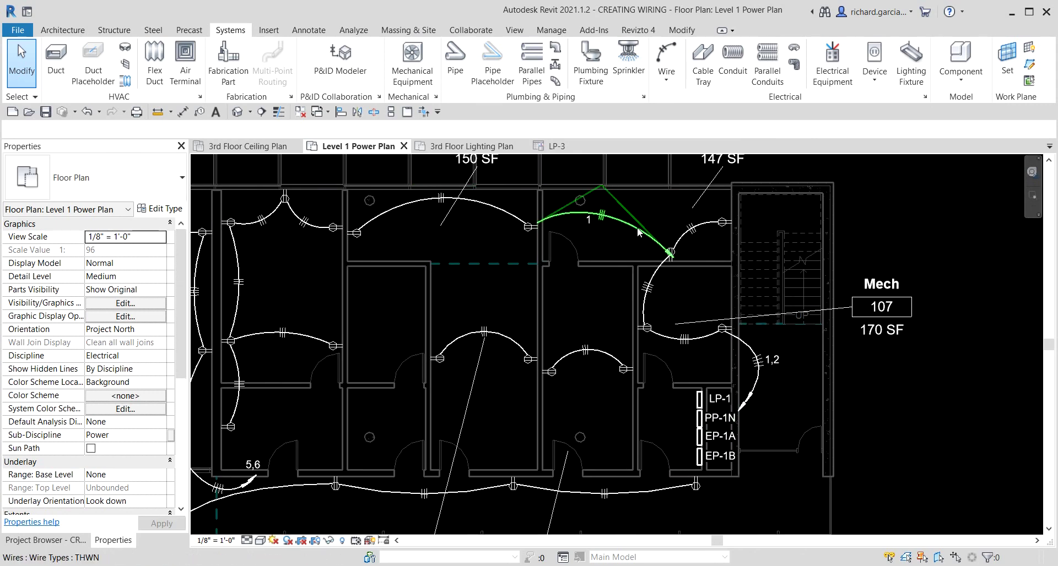
left_click(672, 255)
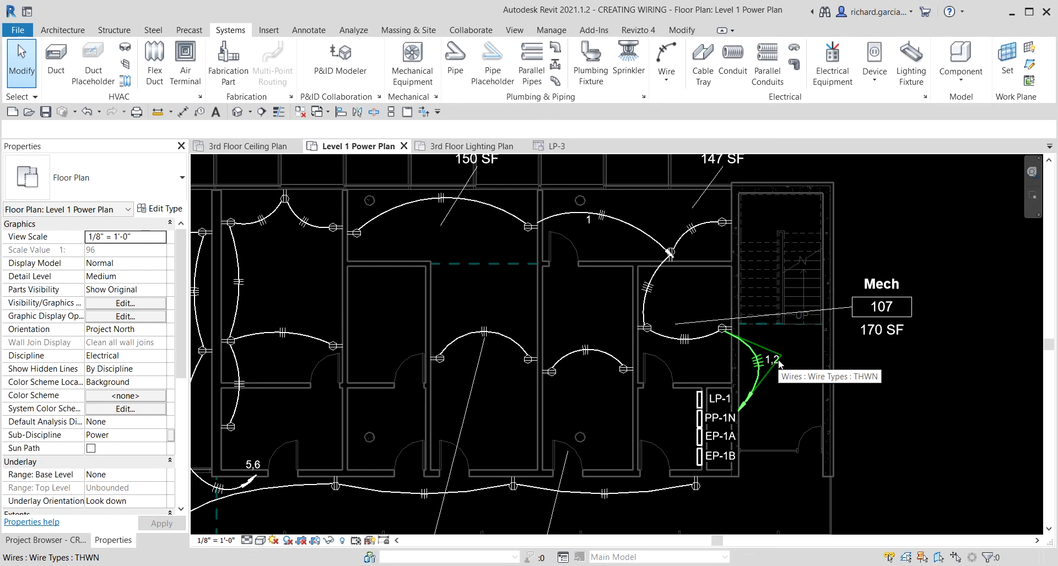
scroll(794, 366, "down", 1)
middle_click_drag(739, 384, 837, 378)
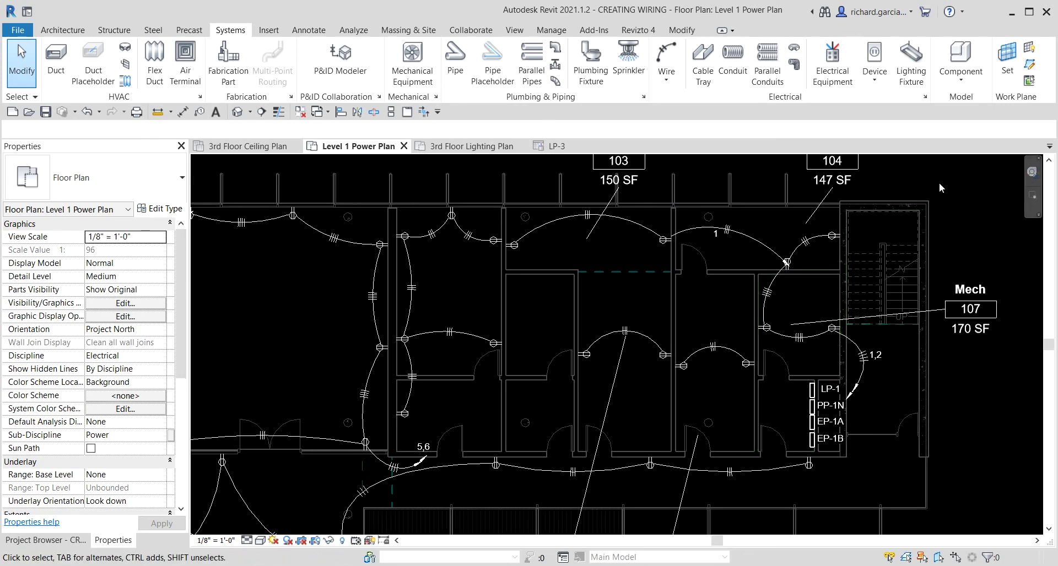